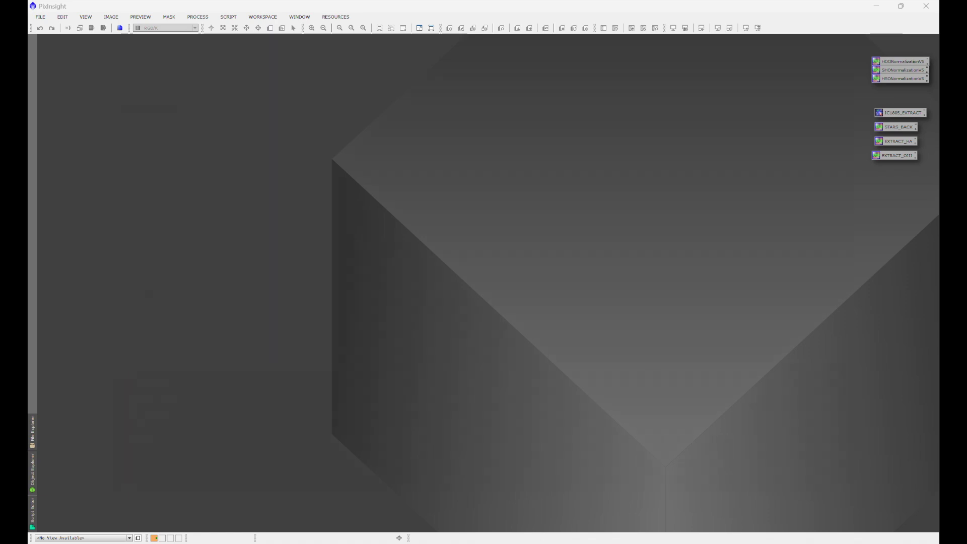
Switch to File Explorer and open the folder C:\WBPP\YOUTUBE EXAMPLE DARK
{"action": "key", "text": "super+e"}
{"action": "left_click", "coordinate": [83, 339]}
{"action": "double_click", "coordinate": [161, 107]}
{"action": "left_click", "coordinate": [140, 207]}
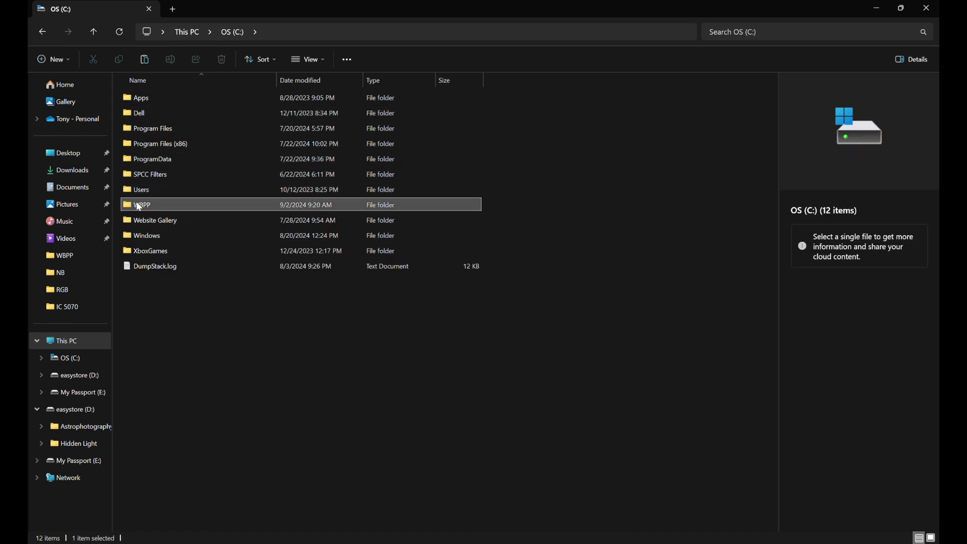
{"action": "double_click", "coordinate": [139, 206]}
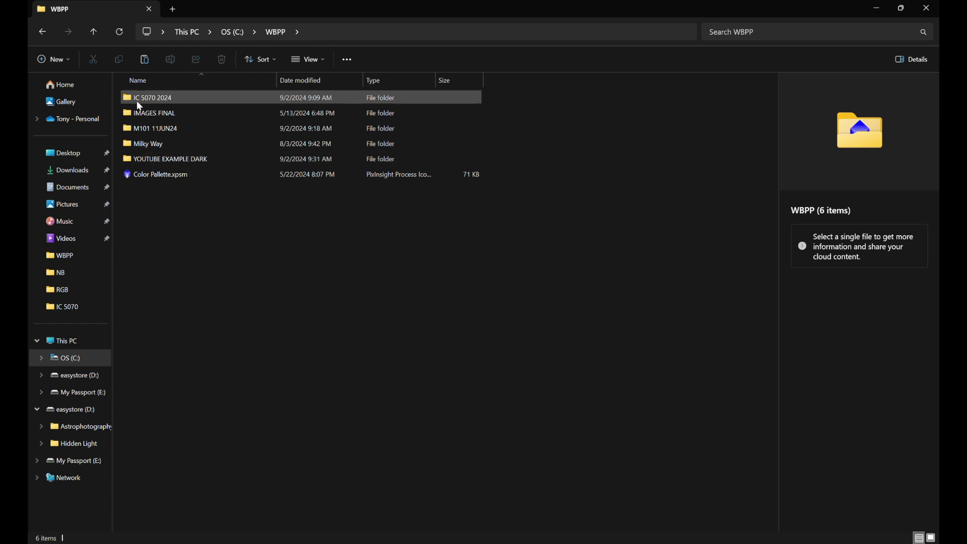
{"action": "double_click", "coordinate": [151, 159]}
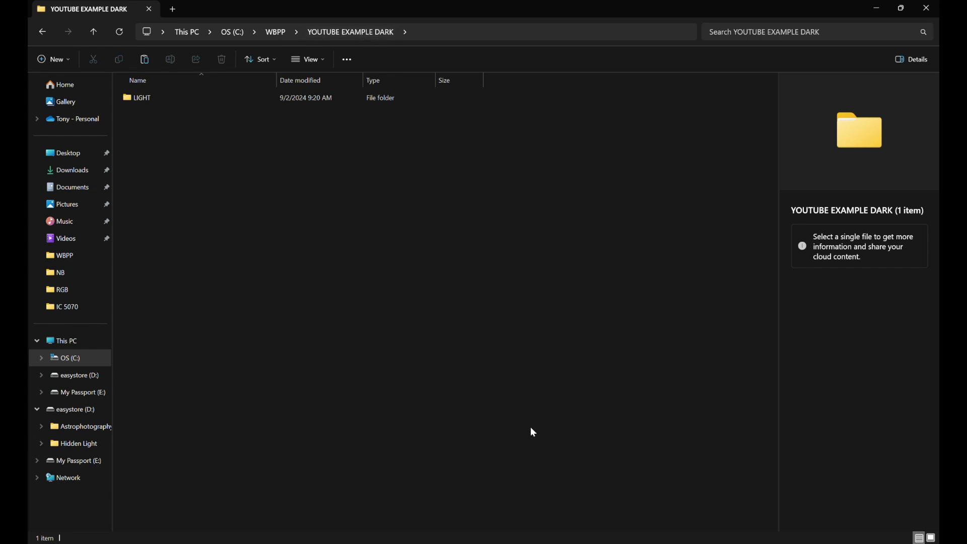
Switch to PixInsight, view the first FITS frame from C:\WBPP\YOUTUBE EXAMPLE DARK\LIGHT, and close the image
{"action": "left_click", "coordinate": [614, 496]}
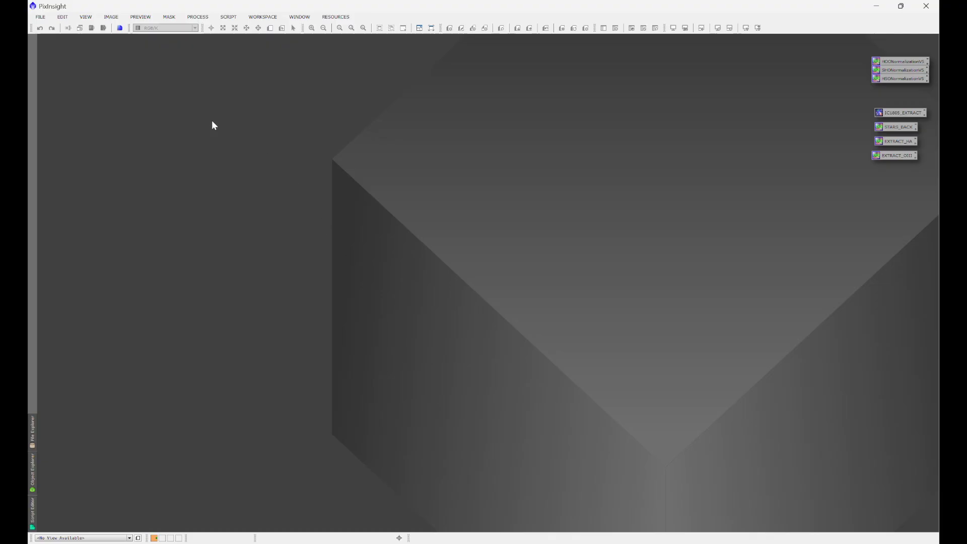
{"action": "left_click", "coordinate": [40, 17]}
{"action": "left_click", "coordinate": [50, 37]}
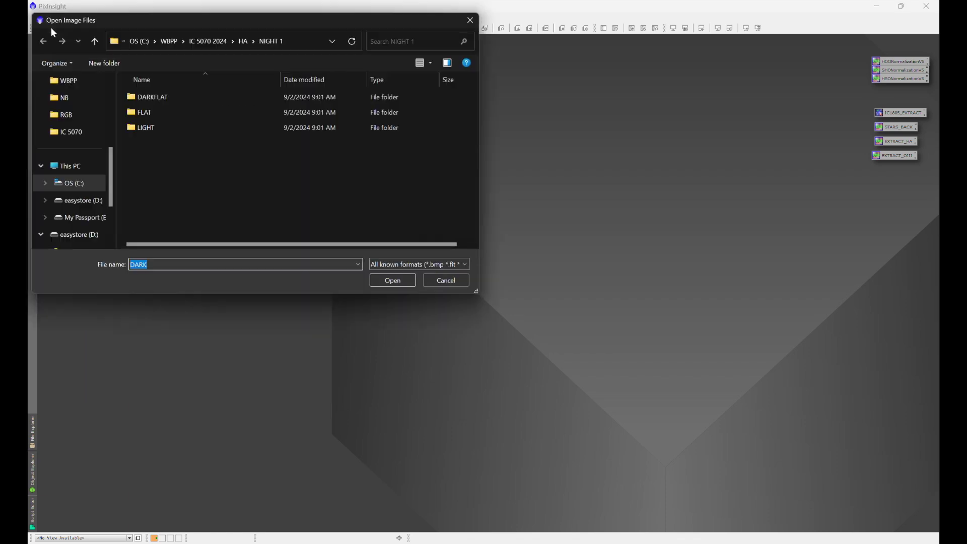
{"action": "left_click", "coordinate": [65, 166]}
{"action": "double_click", "coordinate": [155, 112]}
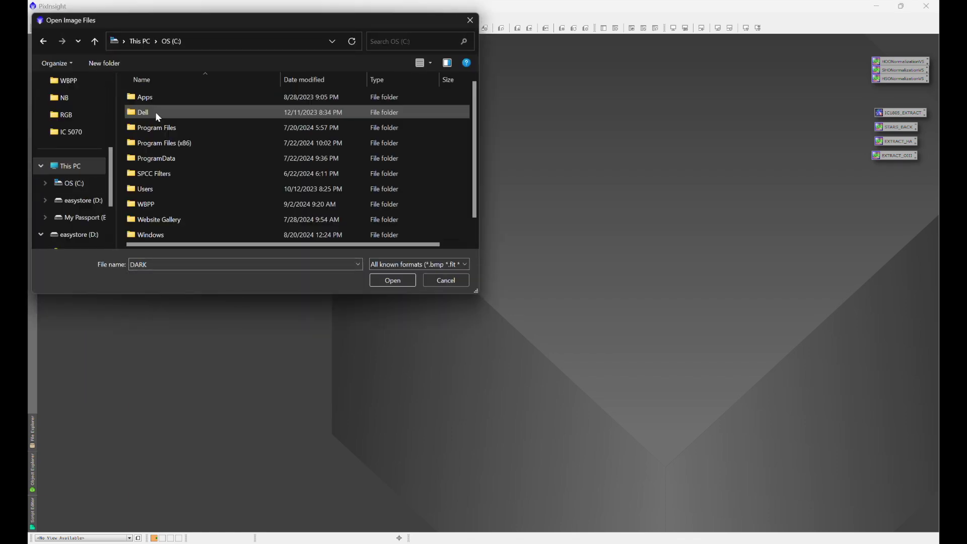
{"action": "double_click", "coordinate": [138, 204]}
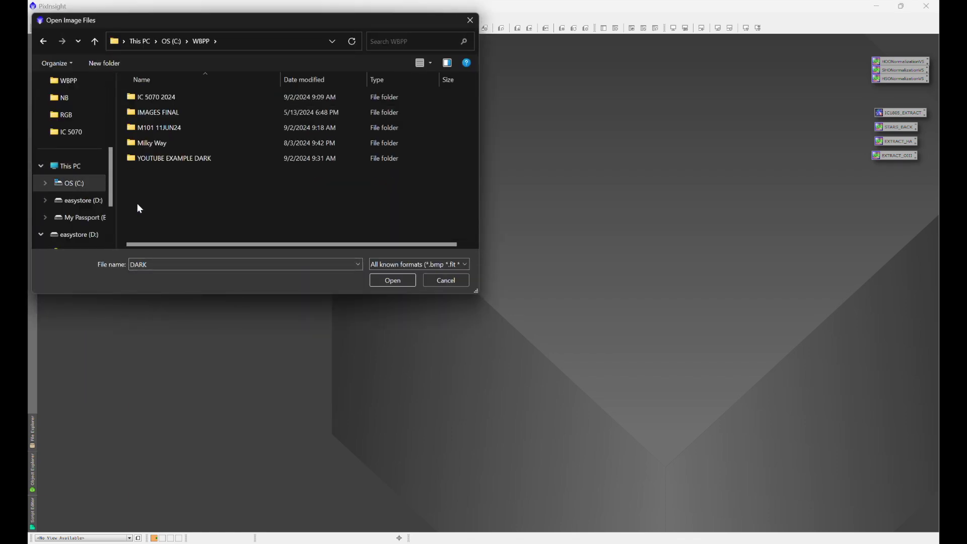
{"action": "double_click", "coordinate": [130, 156]}
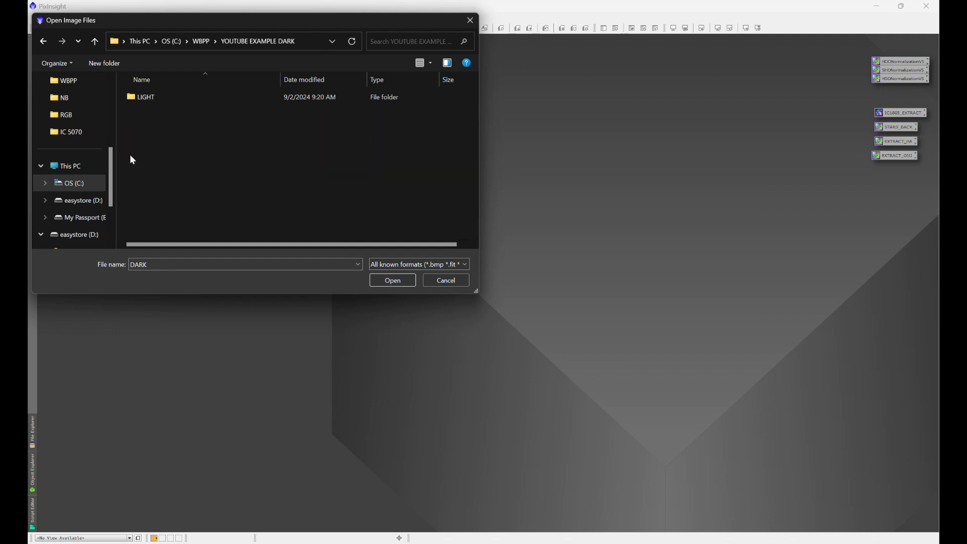
{"action": "double_click", "coordinate": [131, 101]}
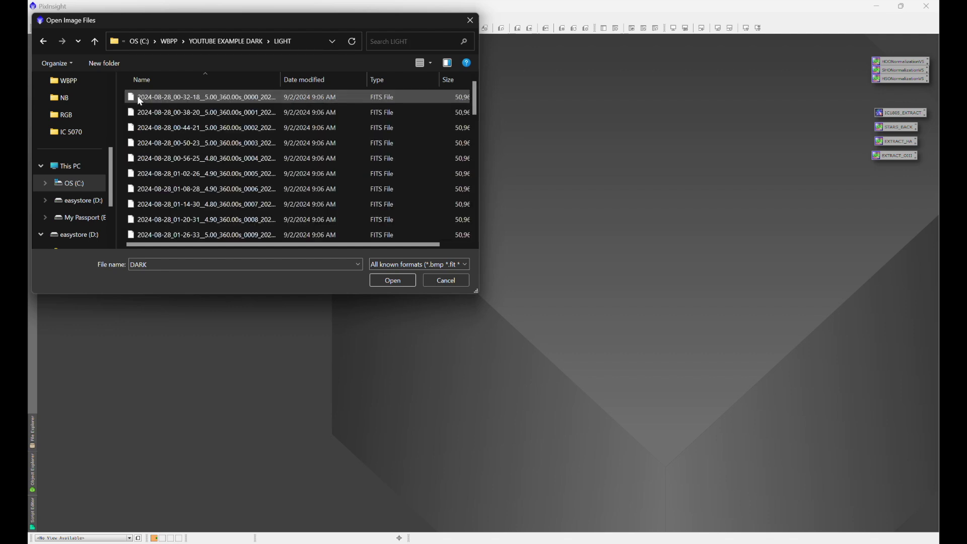
{"action": "double_click", "coordinate": [141, 101]}
{"action": "left_click", "coordinate": [245, 40]}
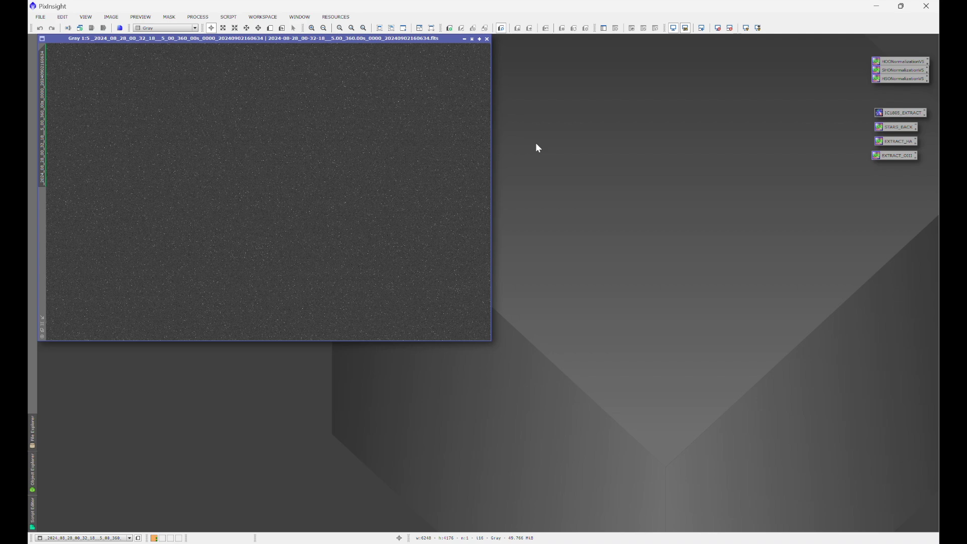
{"action": "key", "text": "ctrl+w"}
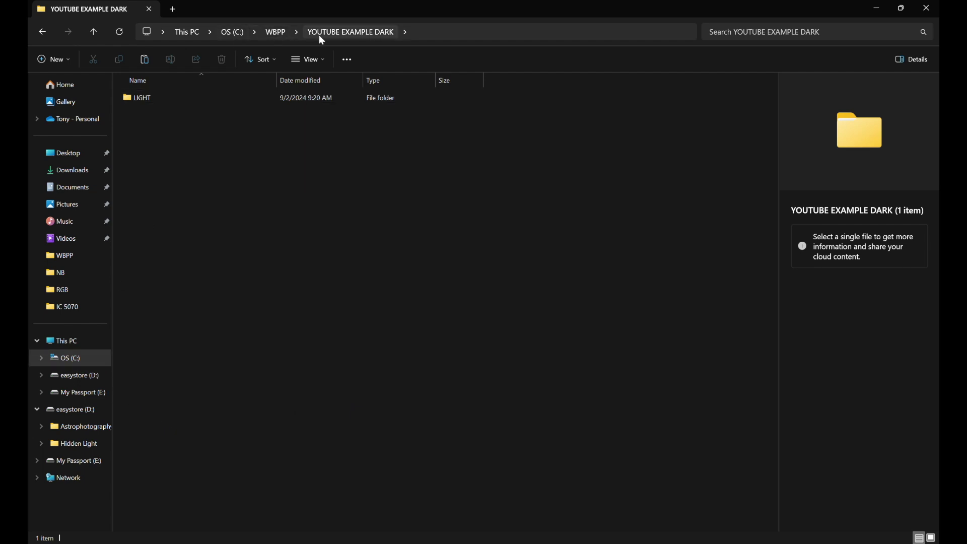
In File Explorer, rename the LIGHT folder inside YOUTUBE EXAMPLE DARK as DARK
{"action": "left_click", "coordinate": [146, 93]}
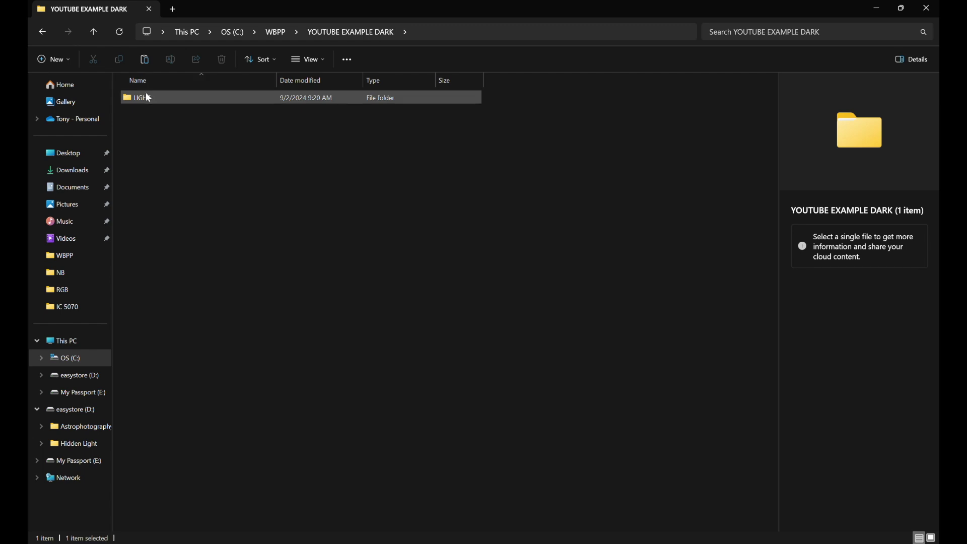
{"action": "right_click", "coordinate": [146, 92]}
{"action": "left_click", "coordinate": [225, 106]}
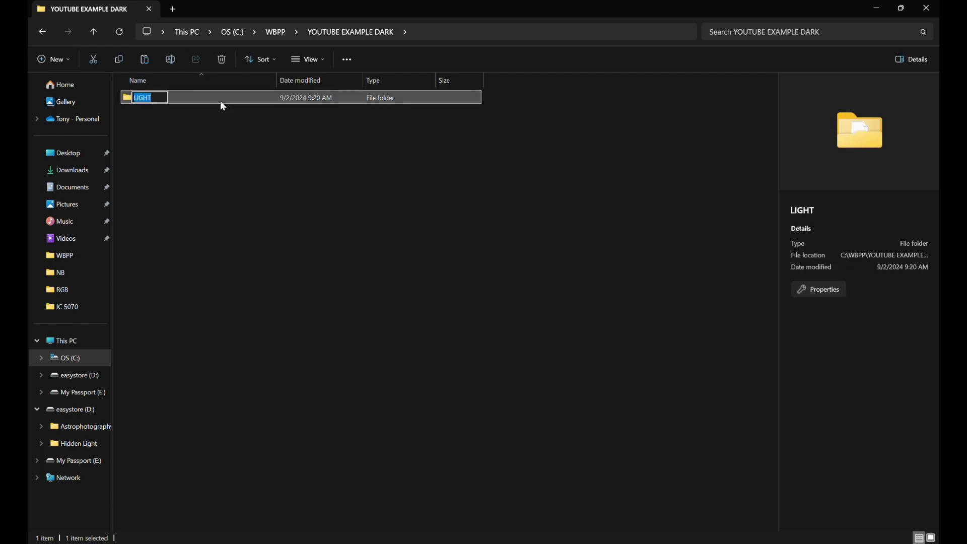
{"action": "type", "text": "DARK"}
{"action": "key", "text": "Return"}
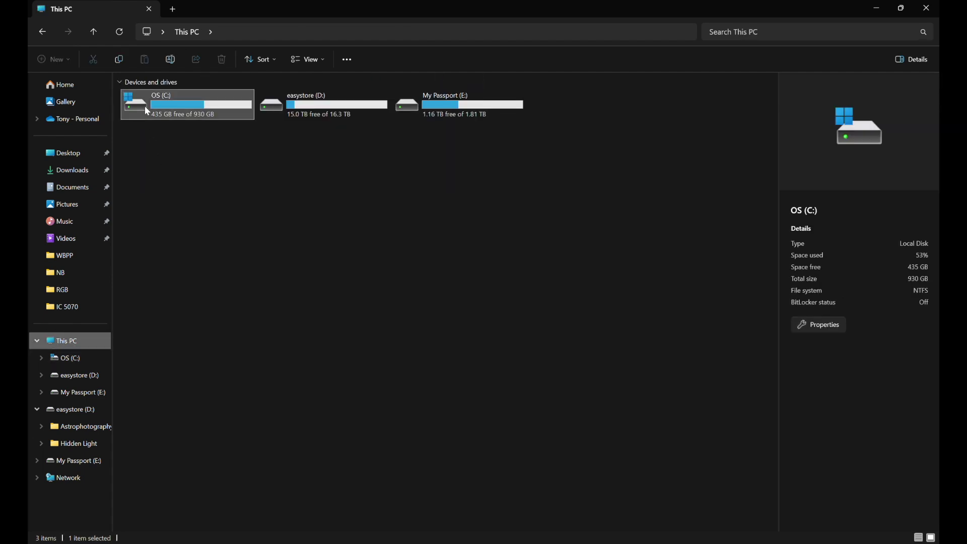
Paste the copied DARK folder into C:\WBPP\IC 5070 2024\HA\NIGHT 1
{"action": "double_click", "coordinate": [144, 106]}
{"action": "double_click", "coordinate": [137, 206]}
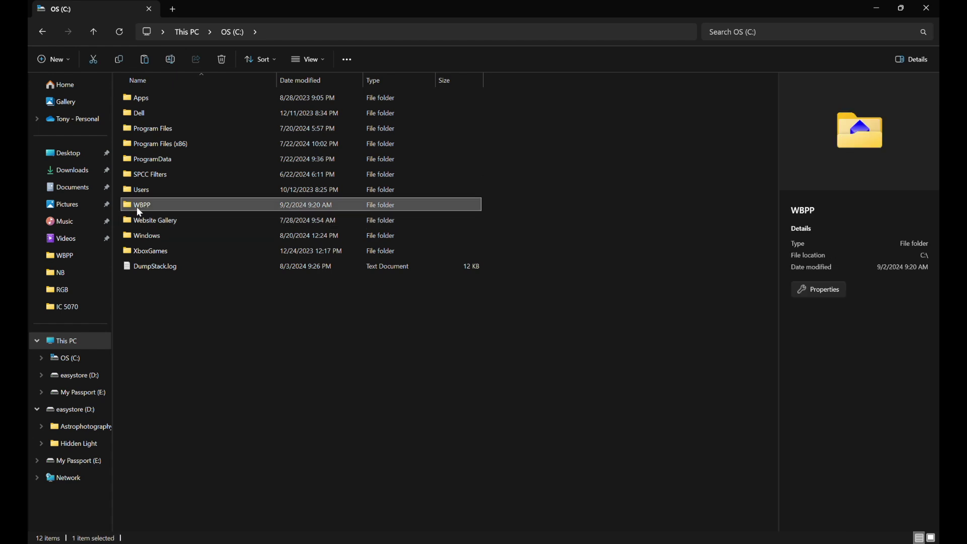
{"action": "double_click", "coordinate": [146, 101]}
{"action": "double_click", "coordinate": [126, 104]}
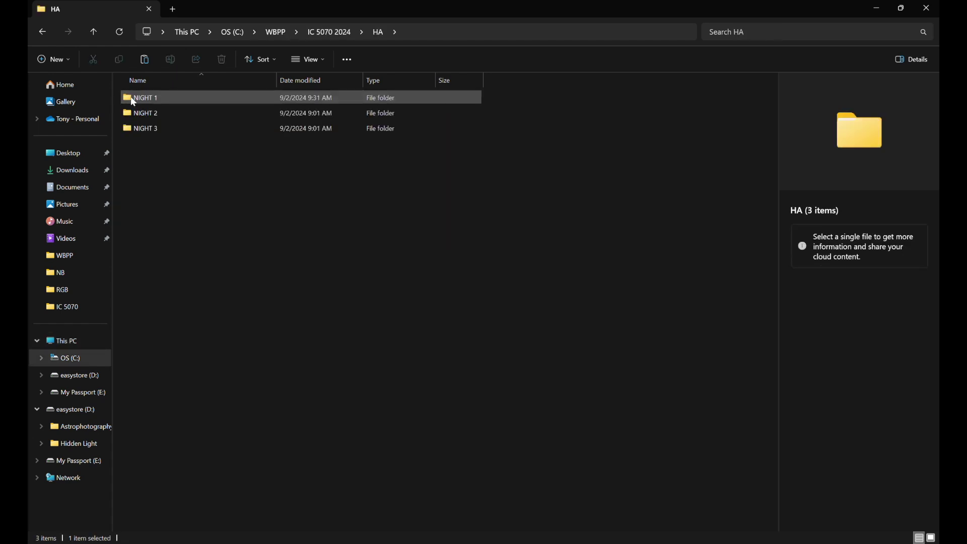
{"action": "double_click", "coordinate": [132, 100]}
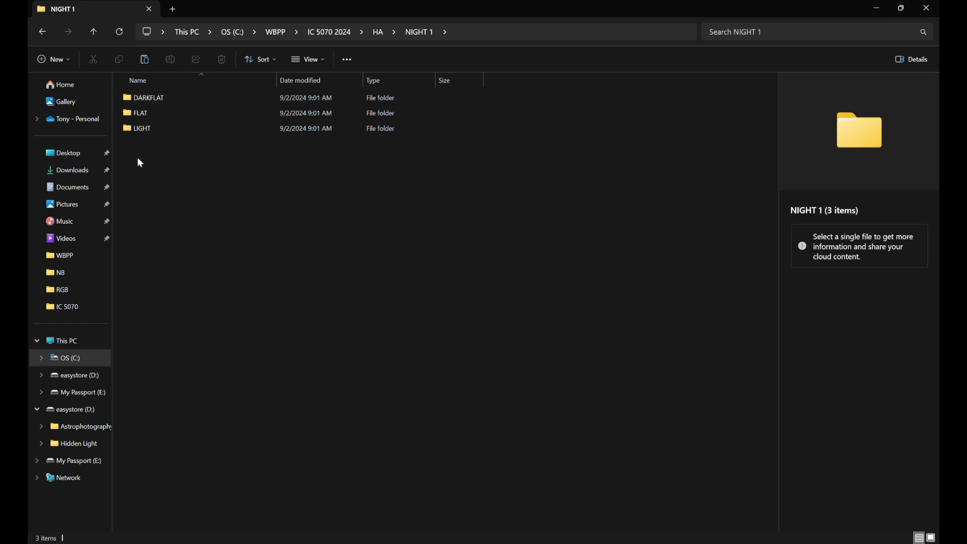
{"action": "key", "text": "ctrl+v"}
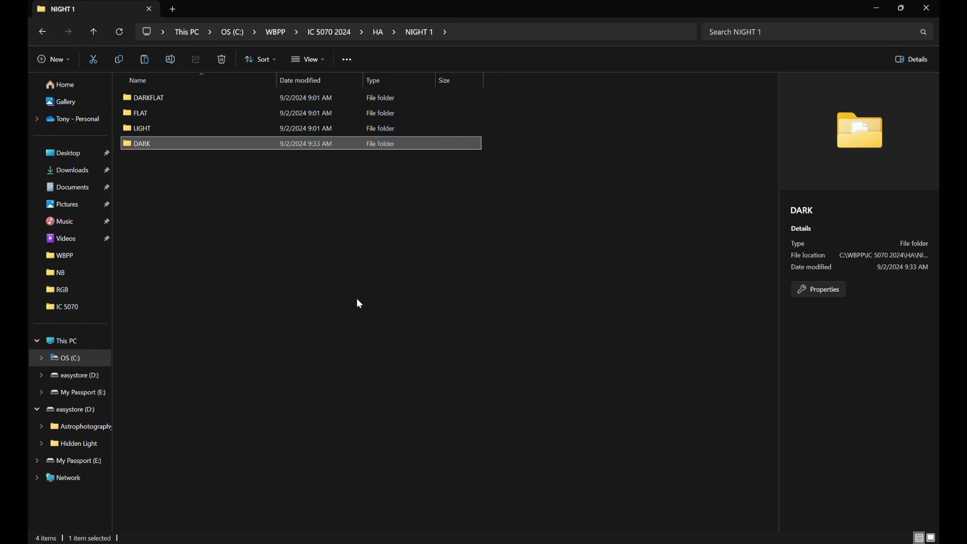
Switch back to PixInsight and launch the WeightedBatchPreprocessing script
{"action": "key", "text": "alt+Tab"}
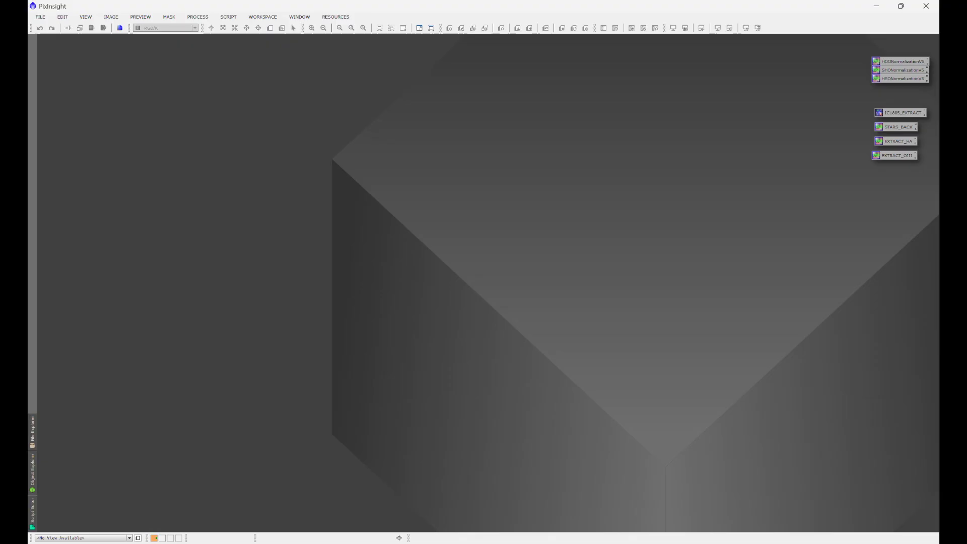
{"action": "left_click", "coordinate": [229, 17]}
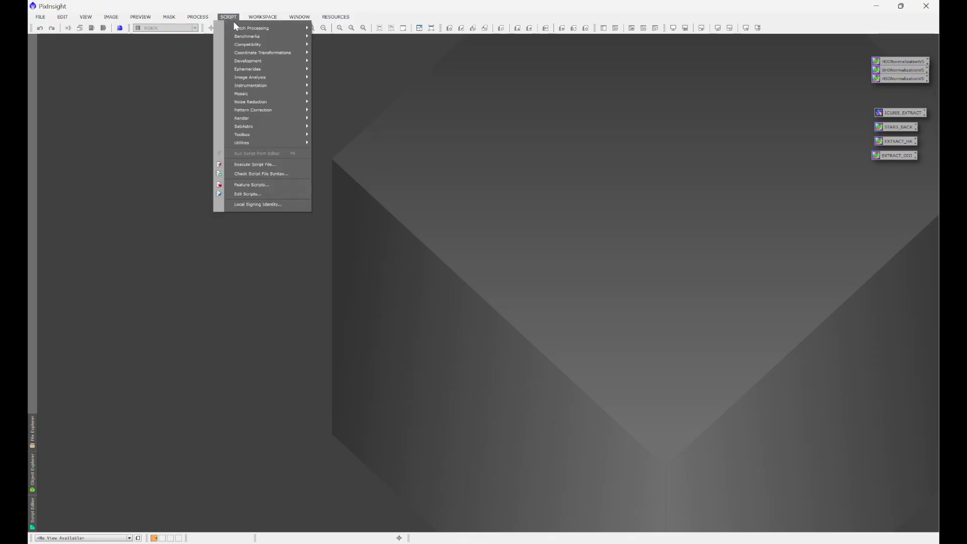
{"action": "mouse_move", "coordinate": [288, 28]}
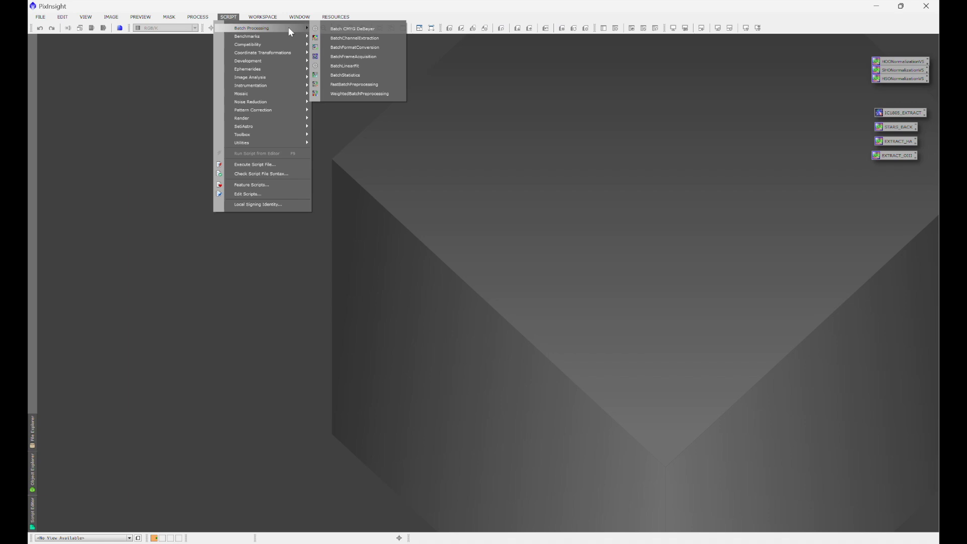
{"action": "left_click", "coordinate": [351, 93]}
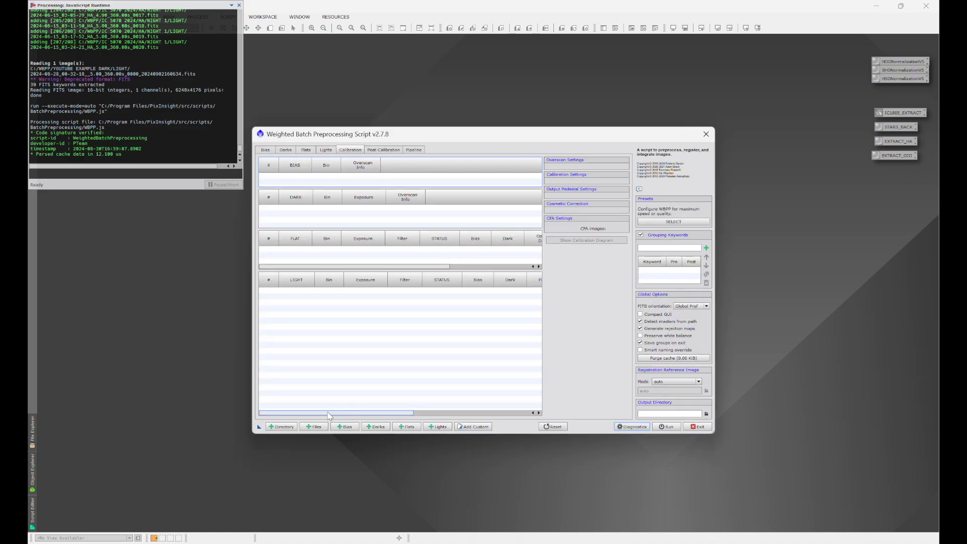
Add the directory C:\WBPP\IC 5070 2024\HA\NIGHT 1 to the preprocessing script and dismiss the diagnostic messages
{"action": "left_click", "coordinate": [286, 428]}
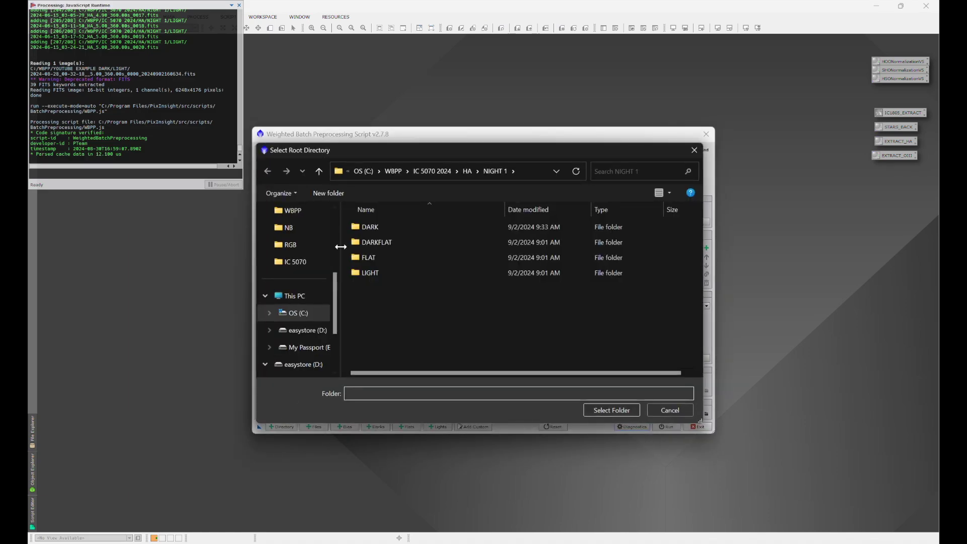
{"action": "left_click", "coordinate": [302, 297]}
{"action": "double_click", "coordinate": [376, 233]}
{"action": "double_click", "coordinate": [370, 334]}
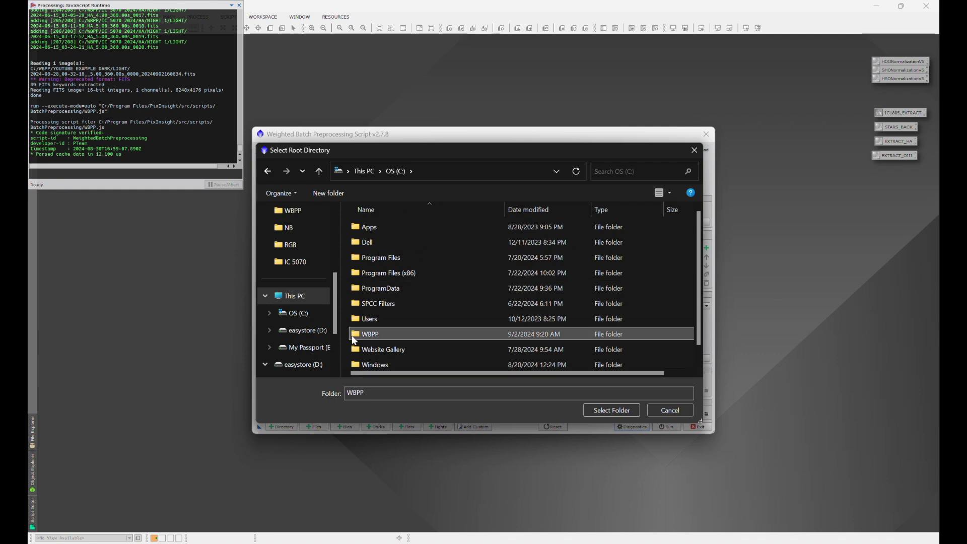
{"action": "double_click", "coordinate": [361, 226]}
{"action": "double_click", "coordinate": [362, 225]}
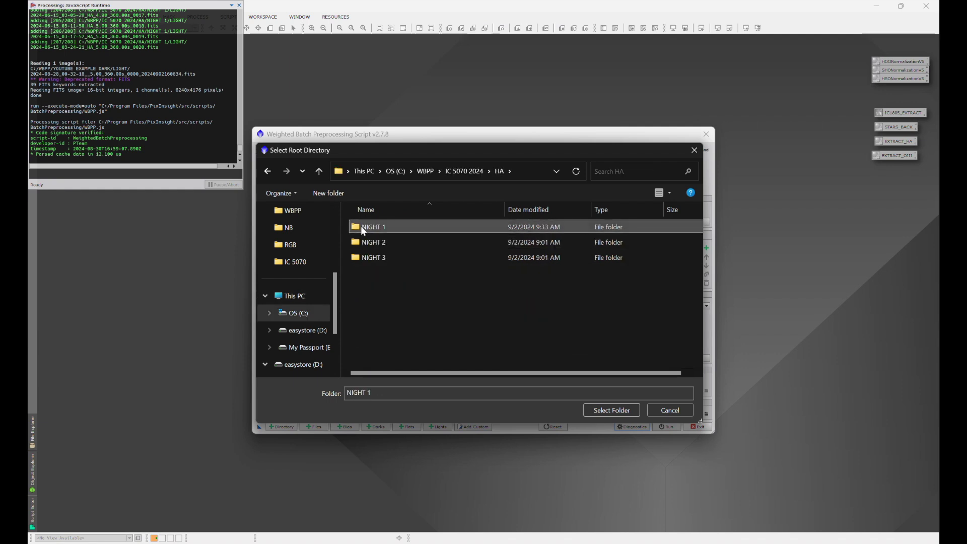
{"action": "left_click", "coordinate": [608, 412]}
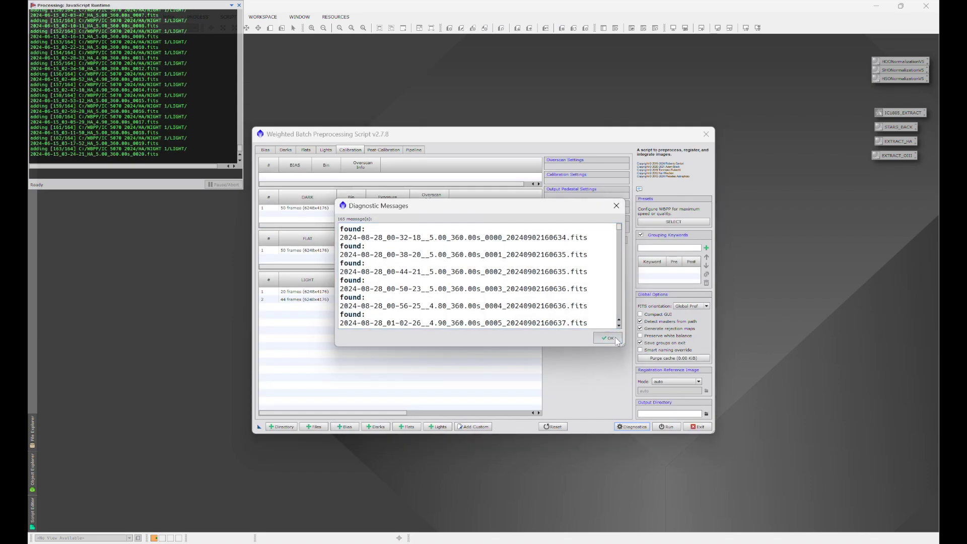
{"action": "left_click", "coordinate": [604, 336]}
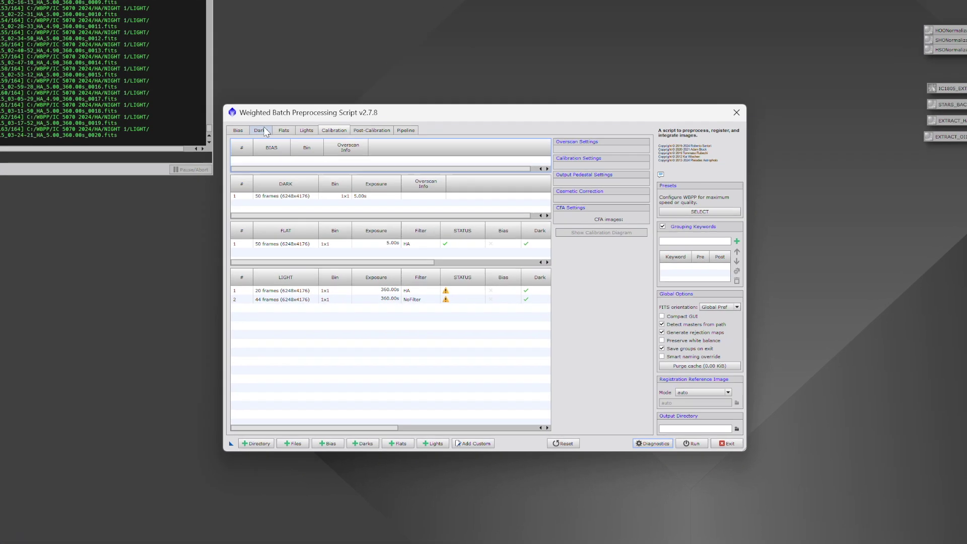
Examine how the loaded frames are sorted into darks, flats and lights, collapsing the exposure groups in each list
{"action": "left_click", "coordinate": [263, 130]}
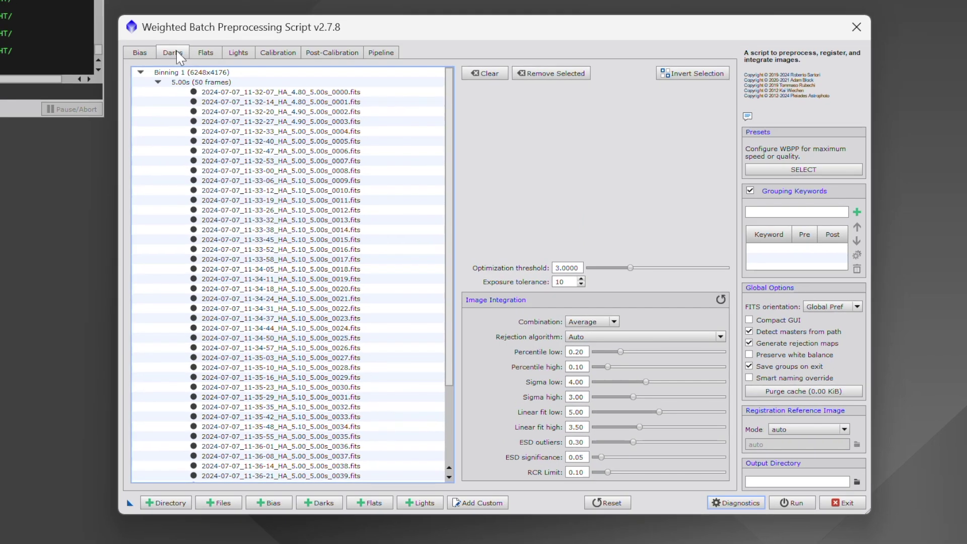
{"action": "left_click", "coordinate": [251, 151]}
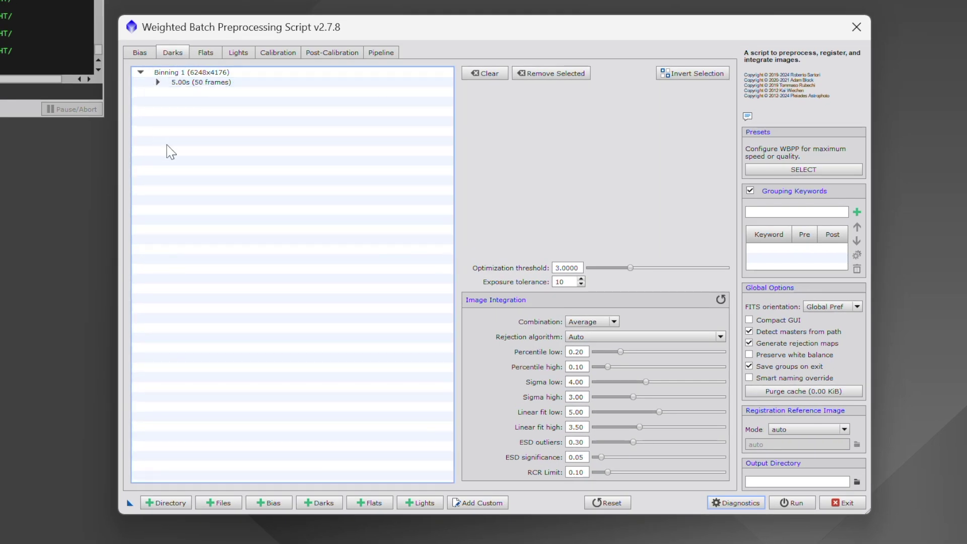
{"action": "left_click", "coordinate": [206, 53]}
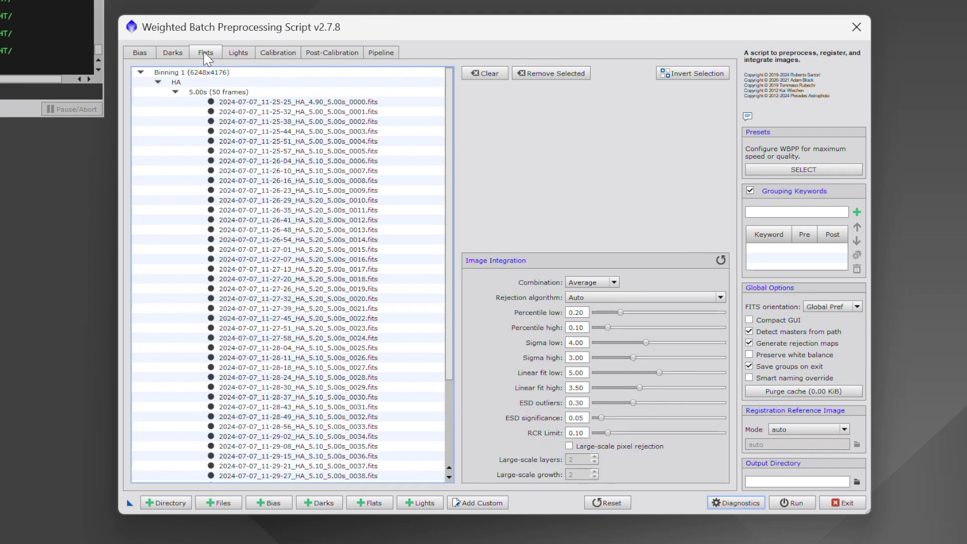
{"action": "left_click", "coordinate": [175, 92]}
{"action": "left_click", "coordinate": [238, 53]}
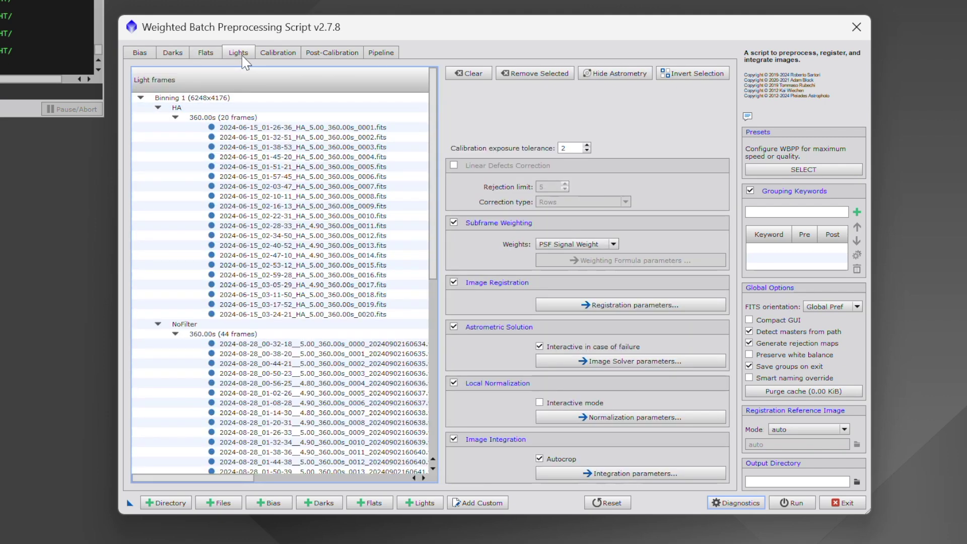
{"action": "left_click", "coordinate": [175, 117]}
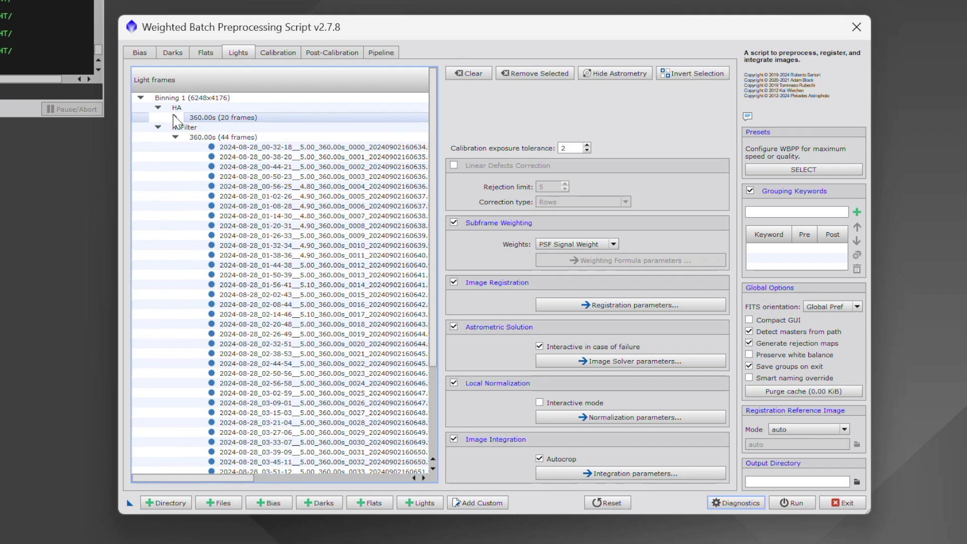
{"action": "left_click", "coordinate": [176, 137]}
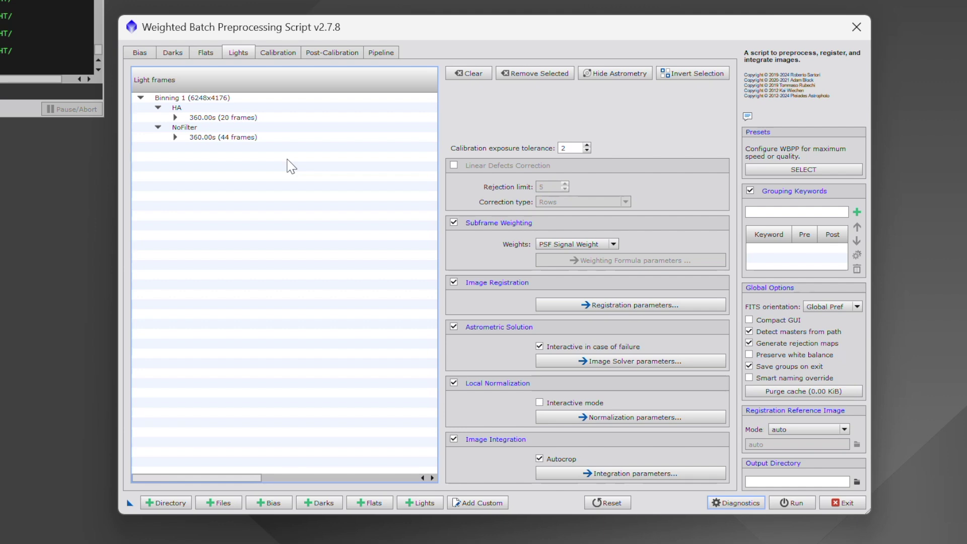
Reset the preprocessing script to clear the loaded frames, and exit the script
{"action": "left_click", "coordinate": [608, 503]}
{"action": "left_click", "coordinate": [423, 265]}
{"action": "left_click", "coordinate": [424, 229]}
{"action": "left_click", "coordinate": [475, 292]}
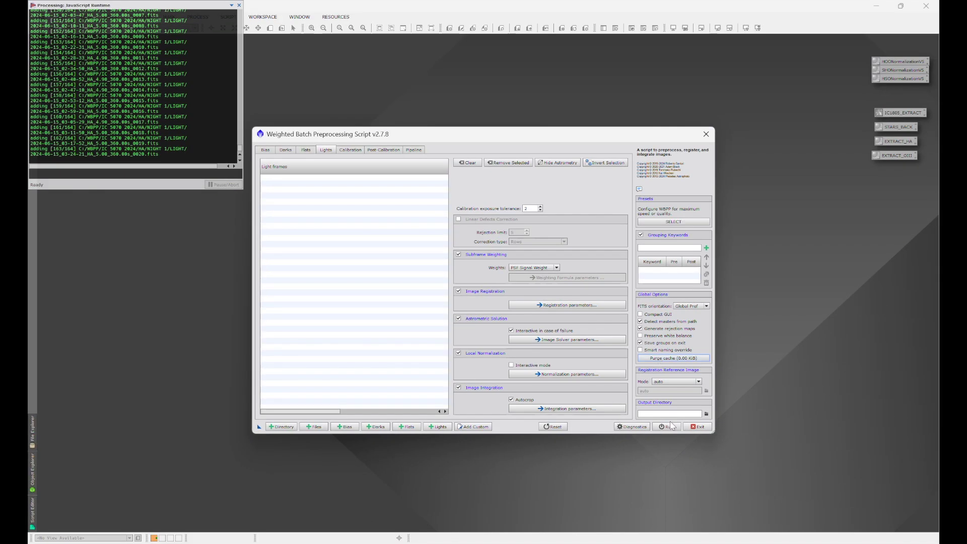
{"action": "left_click", "coordinate": [698, 427]}
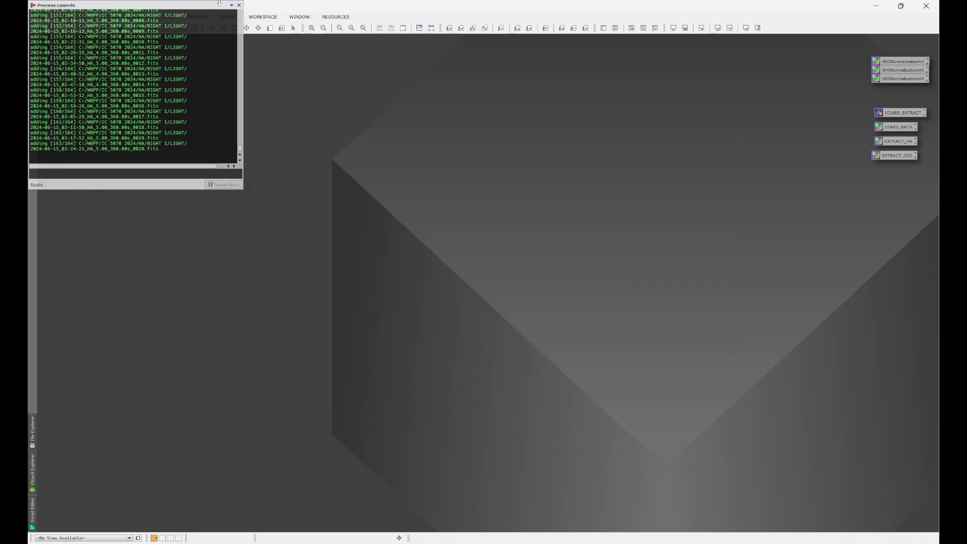
Close the process console and open the first frame from C:\WBPP\IC 5070 2024\HA\NIGHT 1\DARK
{"action": "left_click", "coordinate": [239, 5]}
{"action": "left_click", "coordinate": [40, 16]}
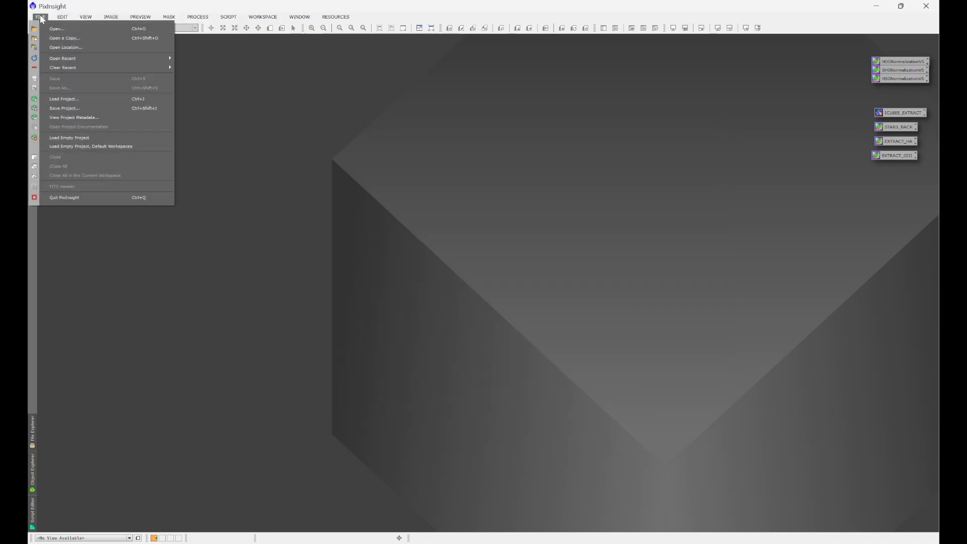
{"action": "left_click", "coordinate": [51, 29]}
{"action": "left_click", "coordinate": [70, 165]}
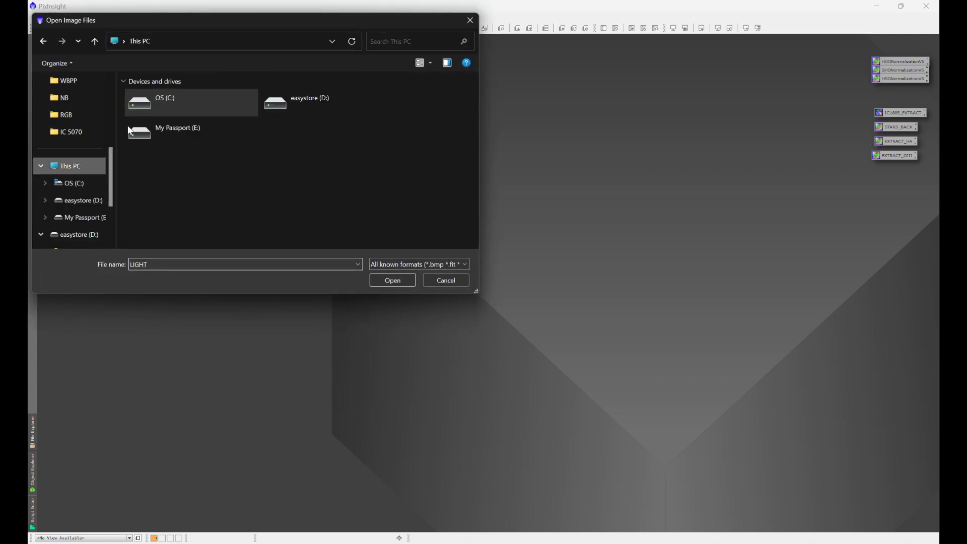
{"action": "double_click", "coordinate": [146, 104]}
{"action": "double_click", "coordinate": [144, 204]}
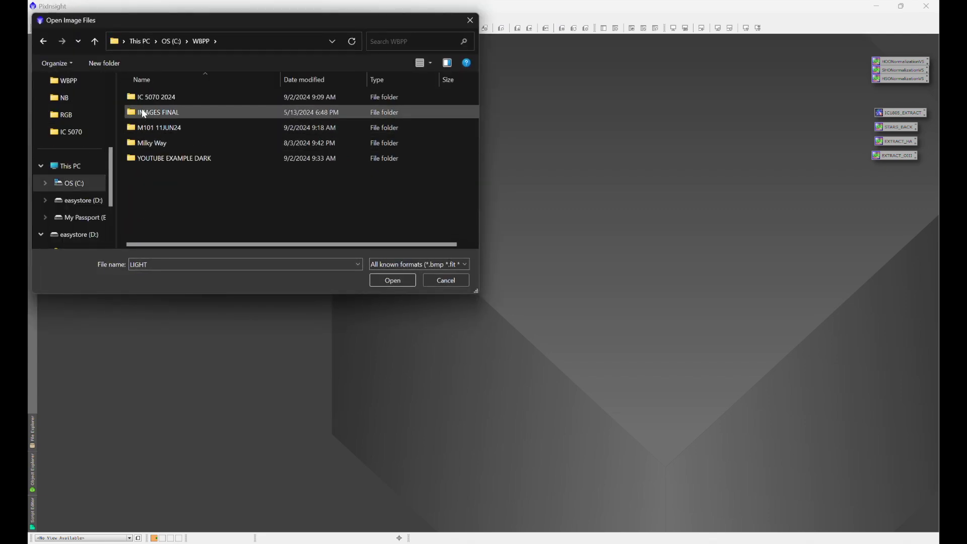
{"action": "double_click", "coordinate": [139, 98]}
{"action": "double_click", "coordinate": [137, 98]}
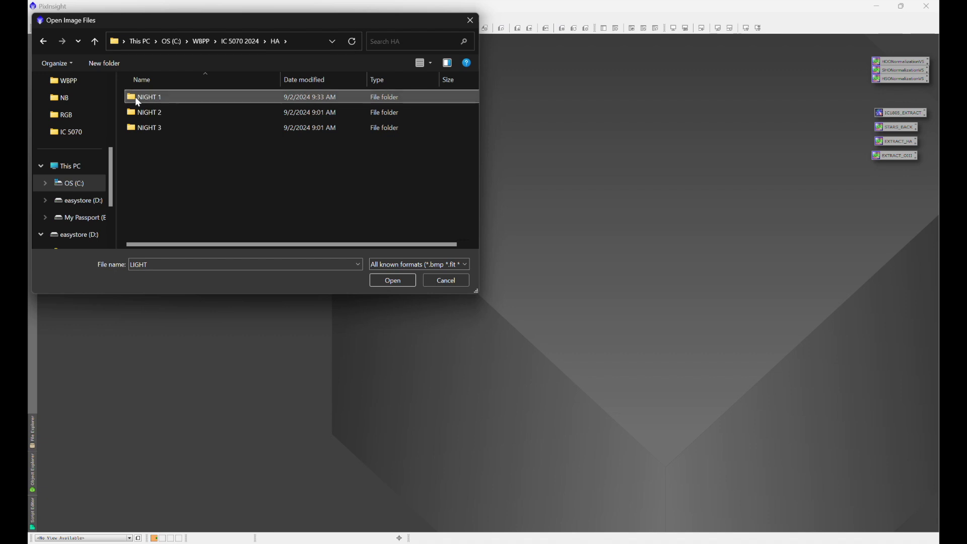
{"action": "double_click", "coordinate": [137, 98]}
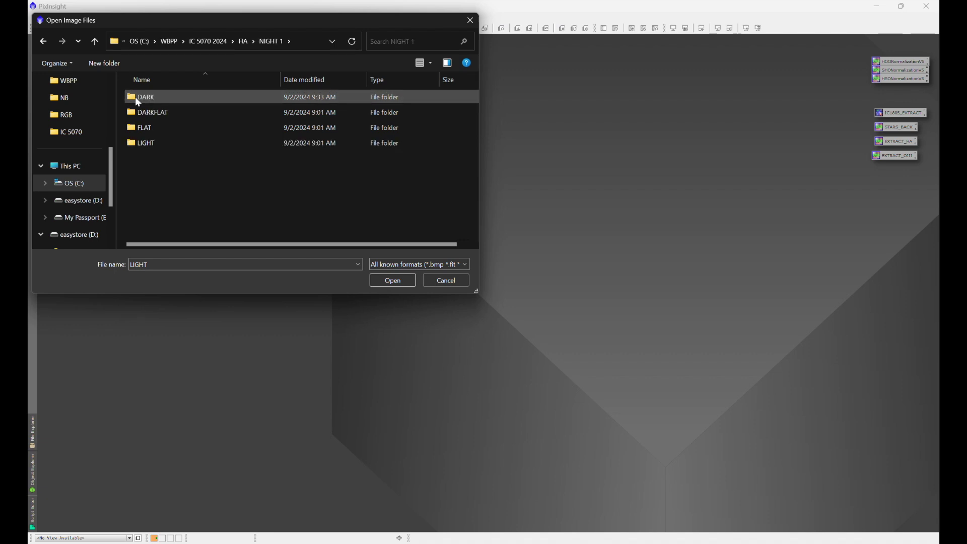
{"action": "double_click", "coordinate": [135, 96]}
{"action": "double_click", "coordinate": [135, 96]}
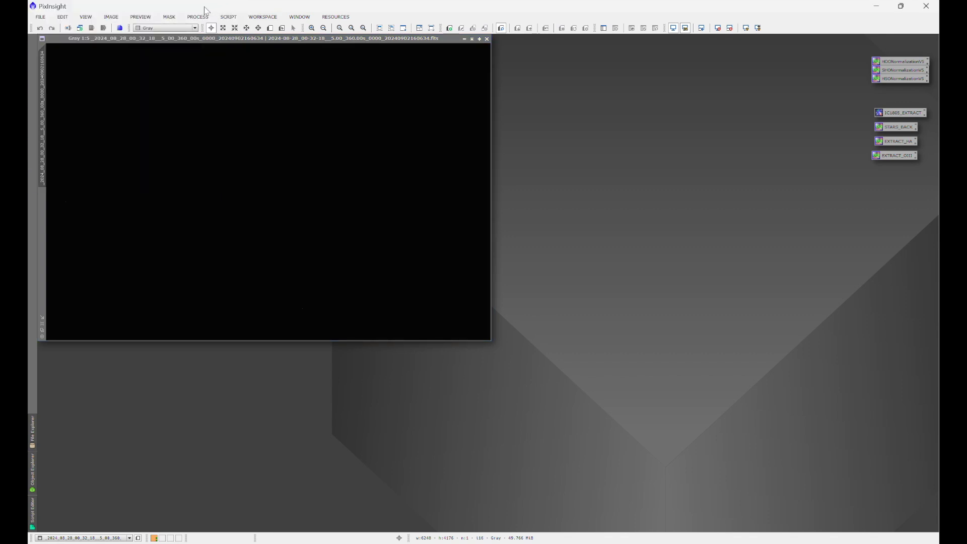
Launch the FITSHeader process and load the header keywords of the open dark frame
{"action": "left_click", "coordinate": [197, 16]}
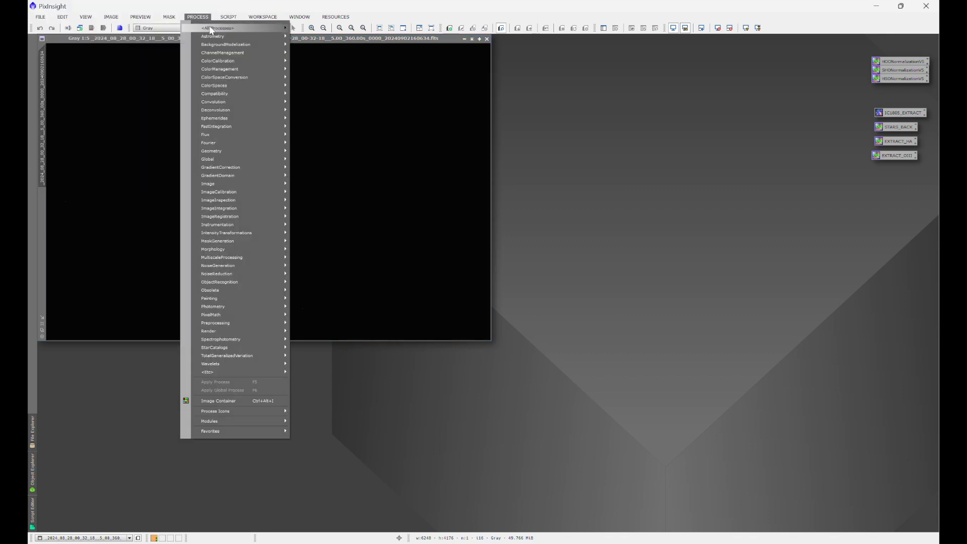
{"action": "mouse_move", "coordinate": [282, 29]}
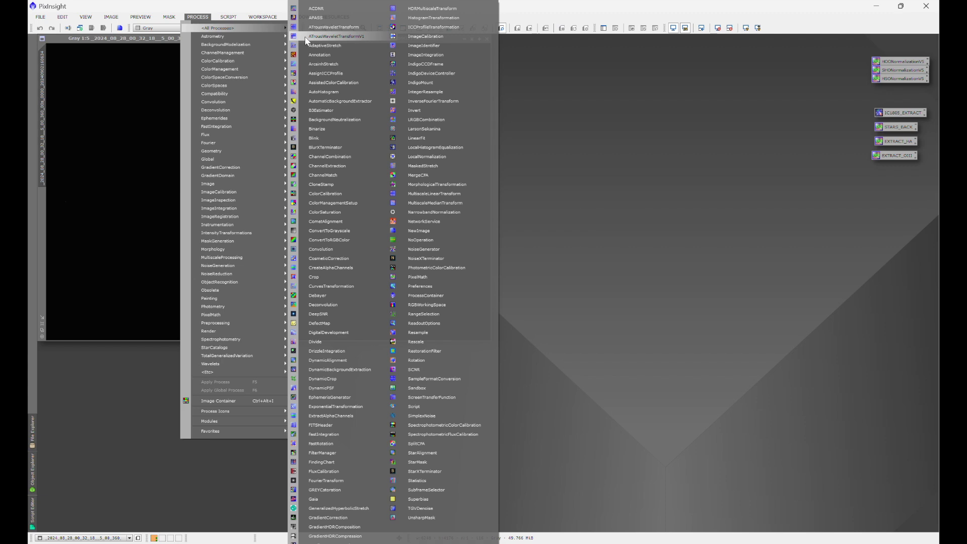
{"action": "left_click", "coordinate": [320, 425]}
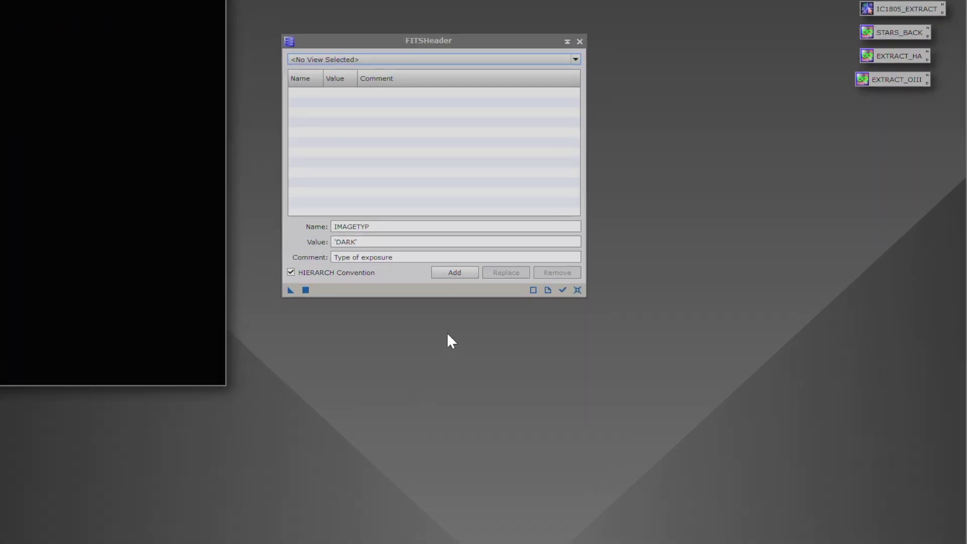
{"action": "left_click", "coordinate": [374, 61]}
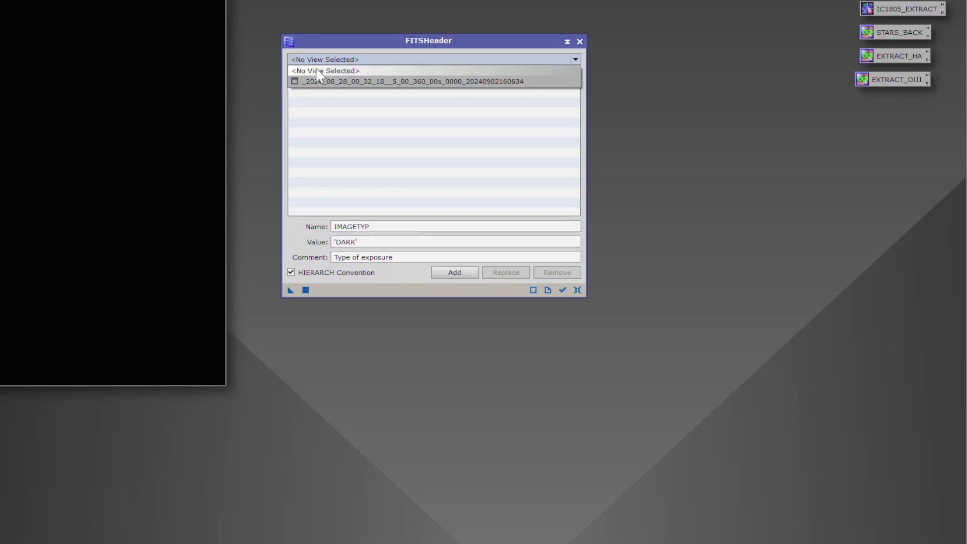
{"action": "left_click", "coordinate": [375, 81]}
Replace the value of the IMAGETYP keyword with 'DARK' in the FITSHeader process
{"action": "scroll", "coordinate": [406, 151], "scroll_direction": "down", "scroll_amount": 1}
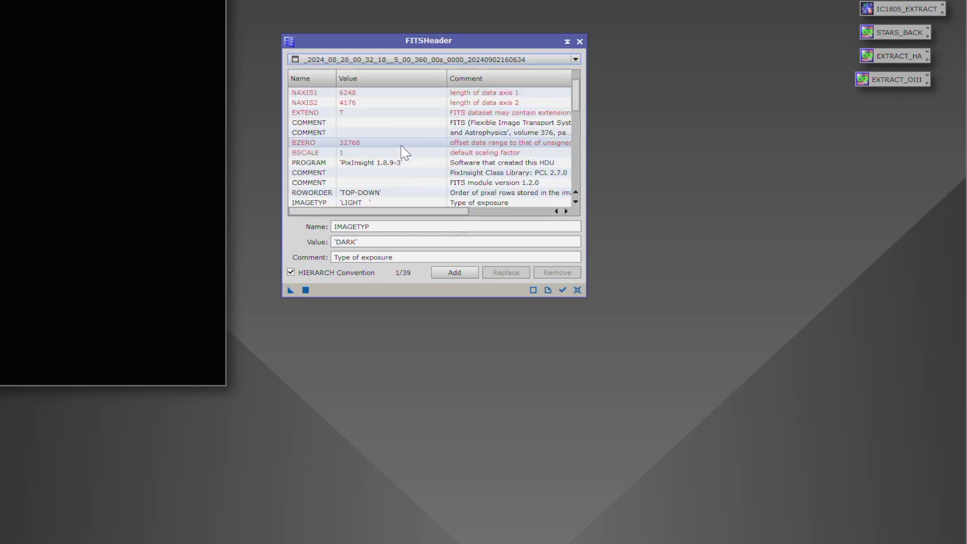
{"action": "scroll", "coordinate": [406, 151], "scroll_direction": "down", "scroll_amount": 1}
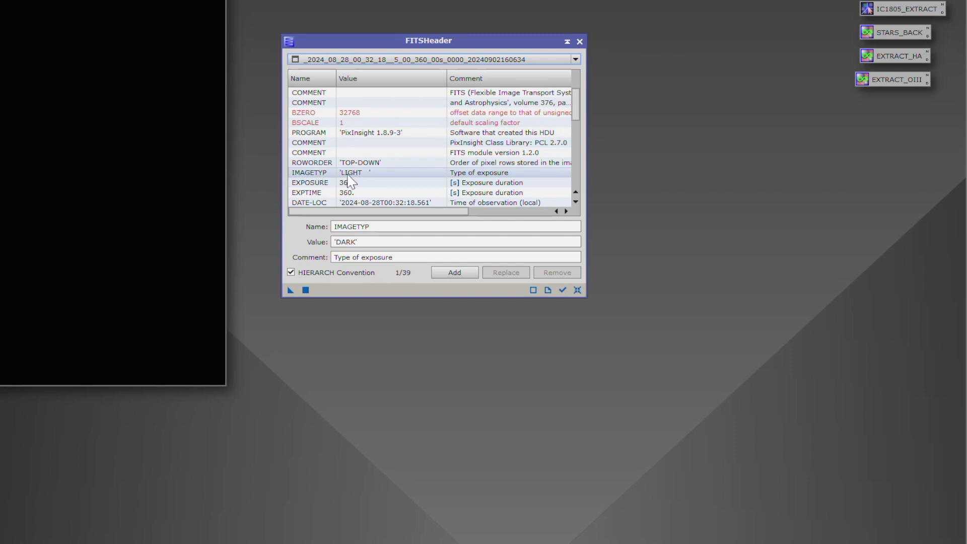
{"action": "left_click", "coordinate": [368, 180]}
{"action": "left_click", "coordinate": [369, 180]}
{"action": "left_click", "coordinate": [363, 242]}
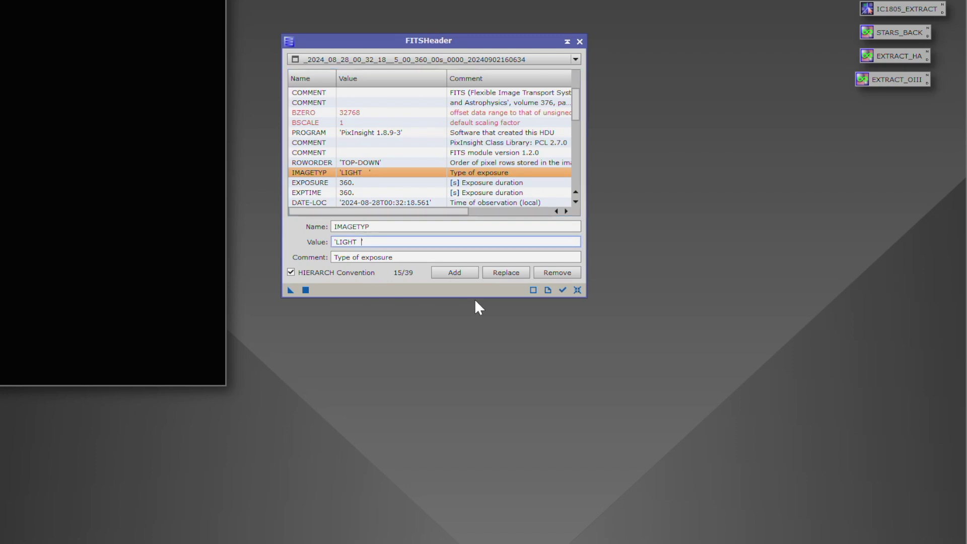
{"action": "key", "text": "BackSpace"}
{"action": "key", "text": "BackSpace"}
{"action": "key", "text": "BackSpace"}
{"action": "key", "text": "BackSpace"}
{"action": "key", "text": "BackSpace"}
{"action": "key", "text": "BackSpace"}
{"action": "type", "text": "DARK'"}
{"action": "left_click", "coordinate": [511, 272]}
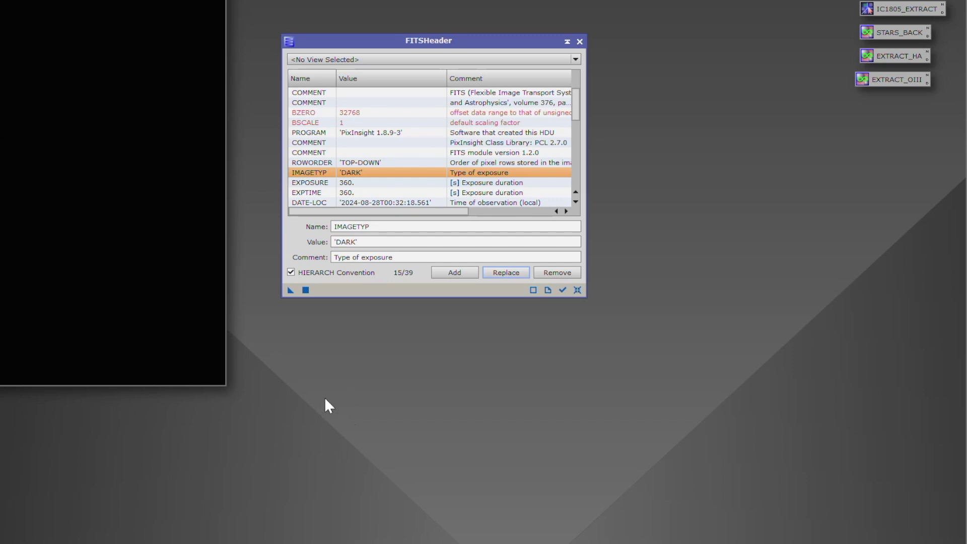
Create an ImageContainer and add all FITS files from C:\WBPP\YOUTUBE EXAMPLE DARK\DARK, checking the file list
{"action": "right_click", "coordinate": [350, 390]}
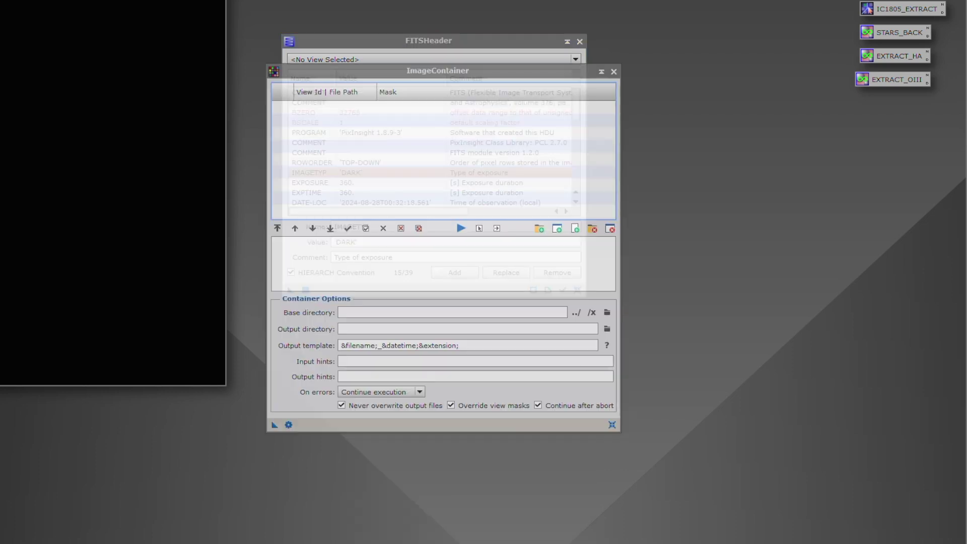
{"action": "left_click", "coordinate": [540, 230]}
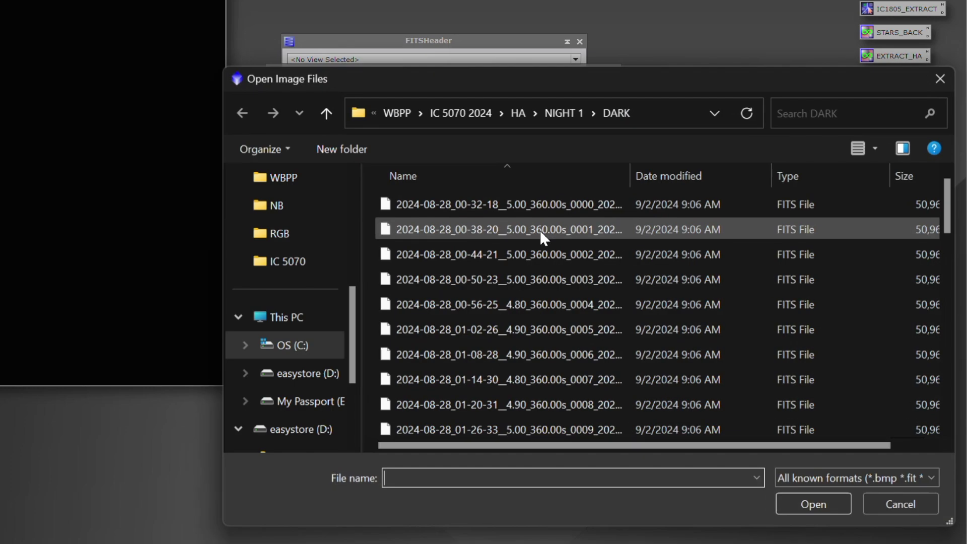
{"action": "left_click", "coordinate": [316, 319]}
{"action": "double_click", "coordinate": [446, 212]}
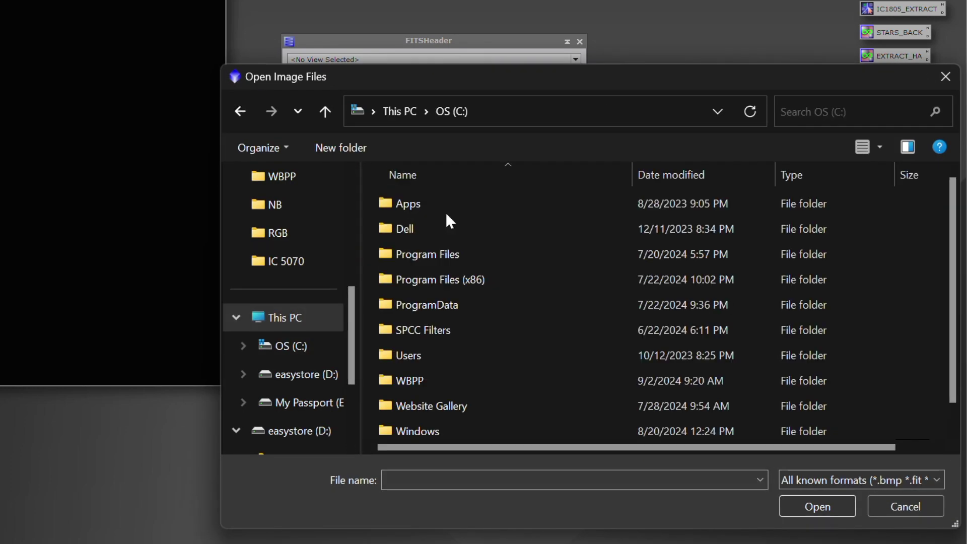
{"action": "double_click", "coordinate": [398, 385]}
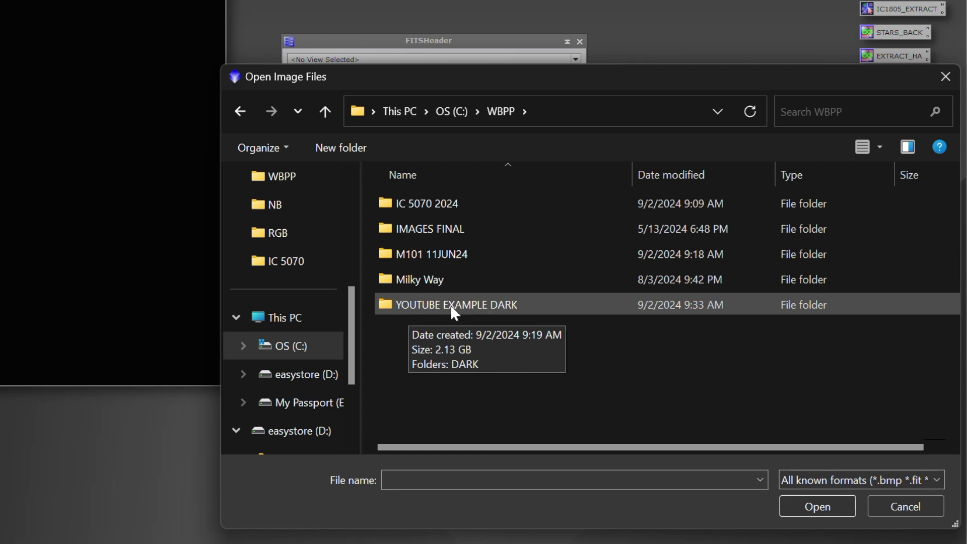
{"action": "double_click", "coordinate": [395, 304]}
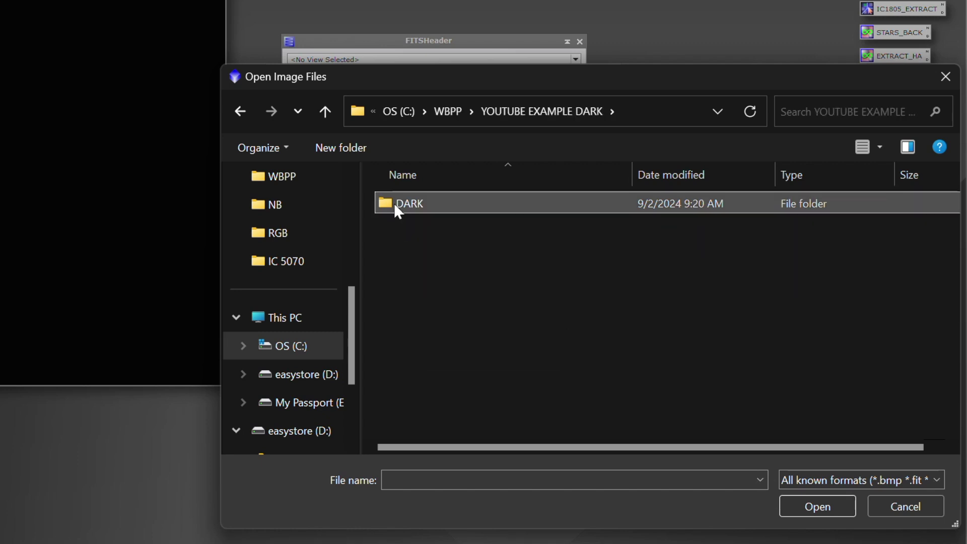
{"action": "double_click", "coordinate": [394, 203]}
{"action": "left_click", "coordinate": [394, 203]}
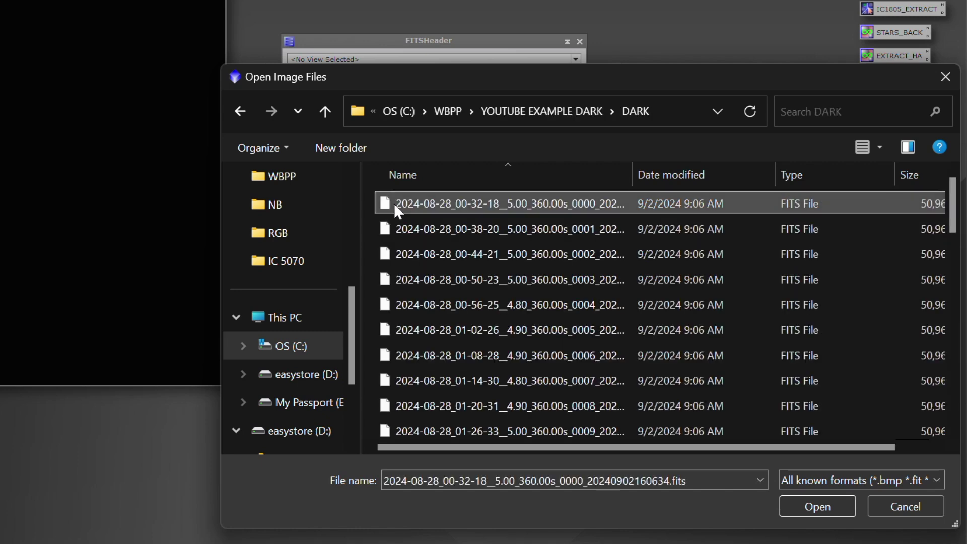
{"action": "key", "text": "ctrl+a"}
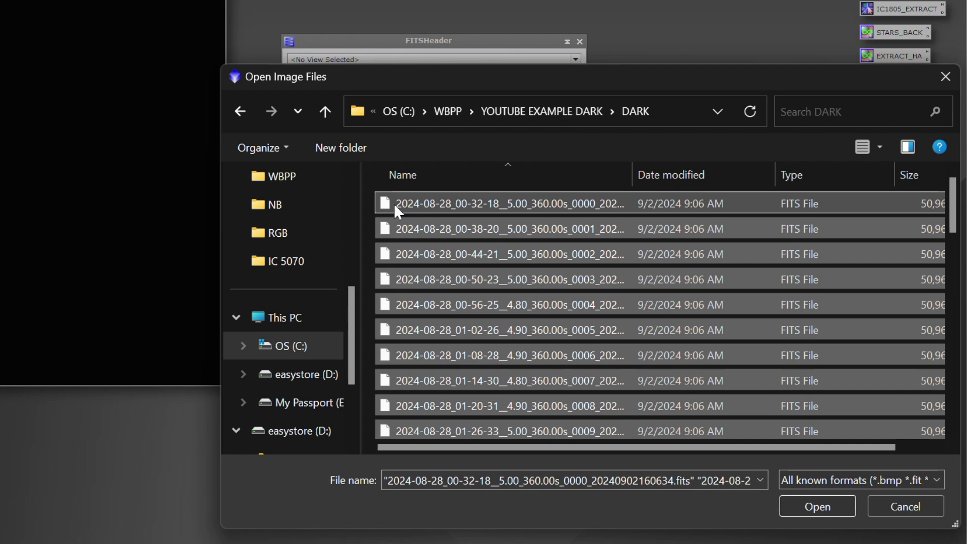
{"action": "left_click", "coordinate": [809, 504]}
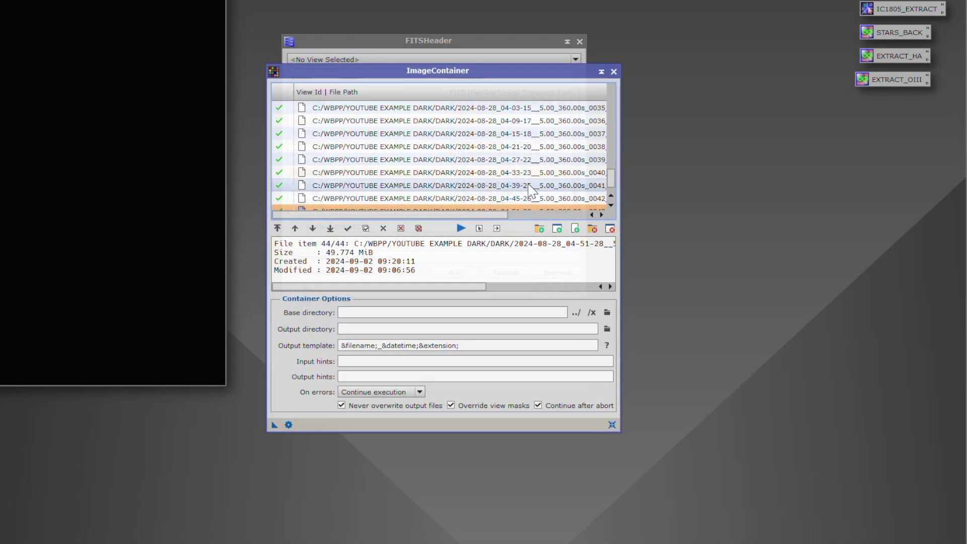
{"action": "scroll", "coordinate": [446, 136], "scroll_direction": "up", "scroll_amount": 10}
{"action": "scroll", "coordinate": [446, 136], "scroll_direction": "up", "scroll_amount": 2}
{"action": "scroll", "coordinate": [446, 136], "scroll_direction": "down", "scroll_amount": 12}
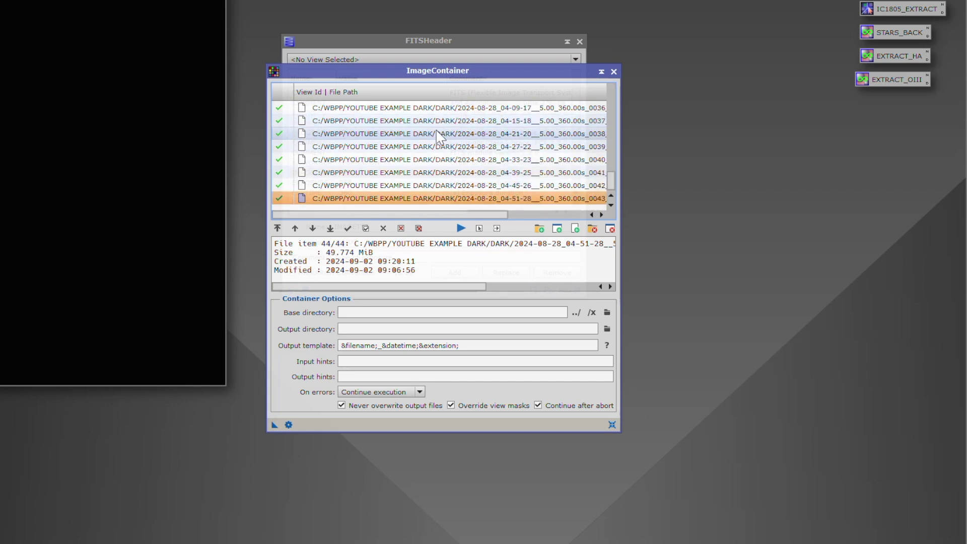
Browse for the container's output directory in C:\WBPP\YOUTUBE EXAMPLE DARK and create a folder named CORRECTED DARK there
{"action": "left_click", "coordinate": [607, 329]}
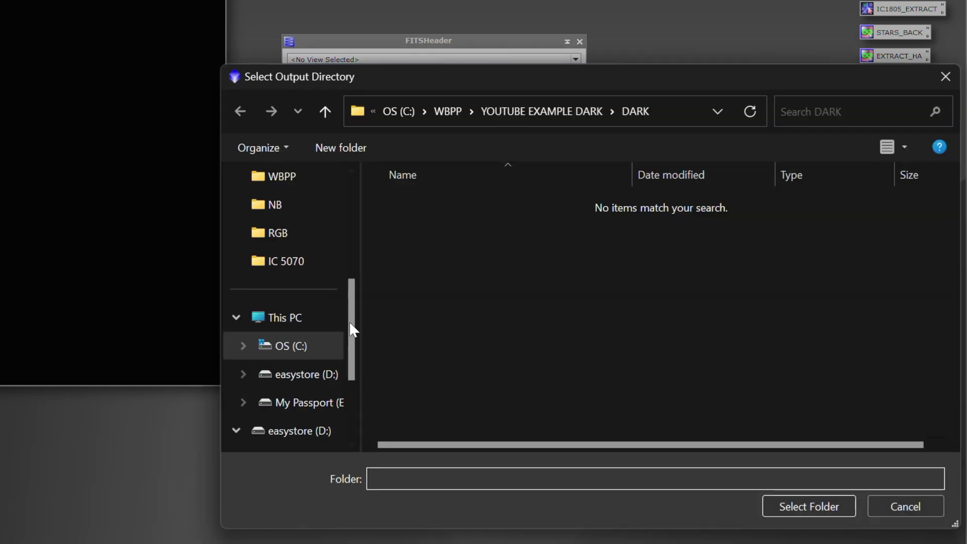
{"action": "left_click", "coordinate": [317, 318]}
{"action": "double_click", "coordinate": [439, 225]}
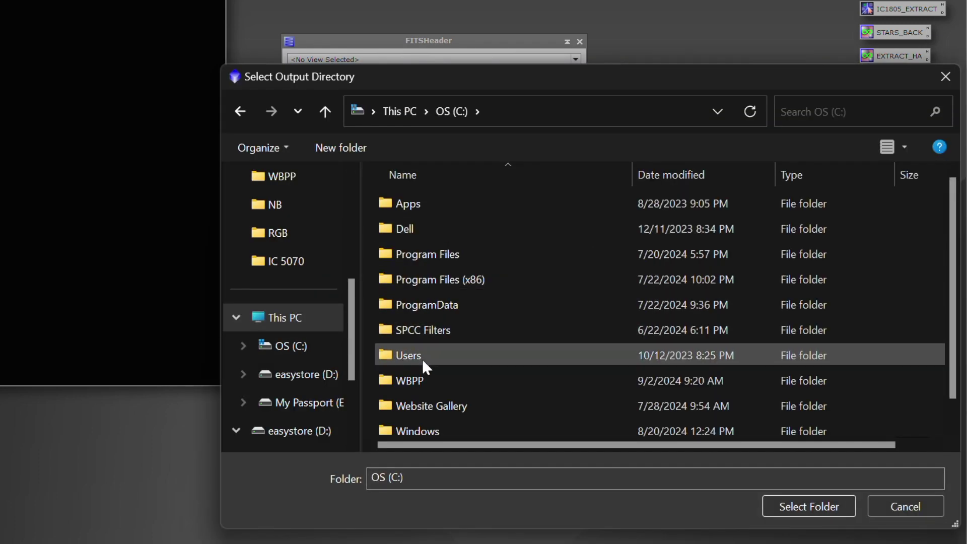
{"action": "scroll", "coordinate": [411, 413], "scroll_direction": "down", "scroll_amount": 1}
{"action": "double_click", "coordinate": [407, 352]}
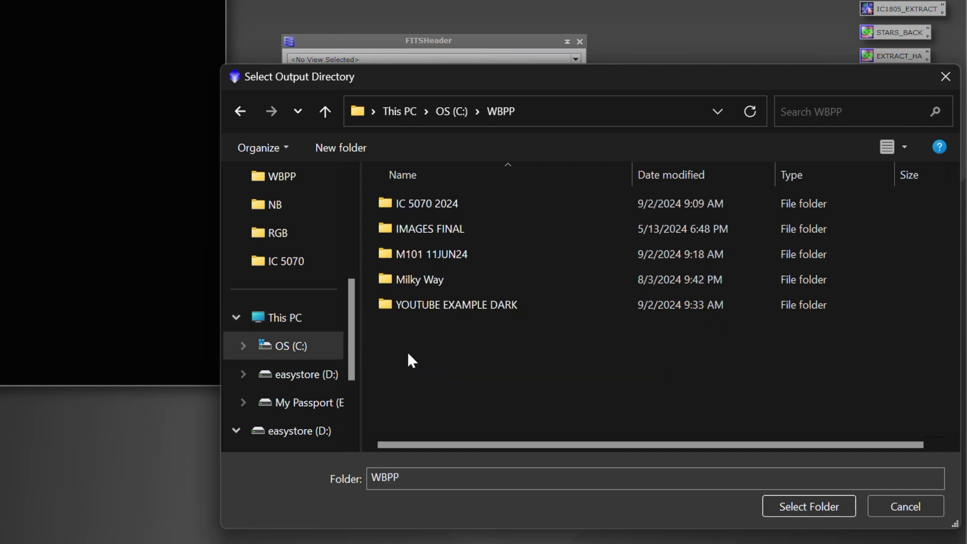
{"action": "double_click", "coordinate": [431, 306]}
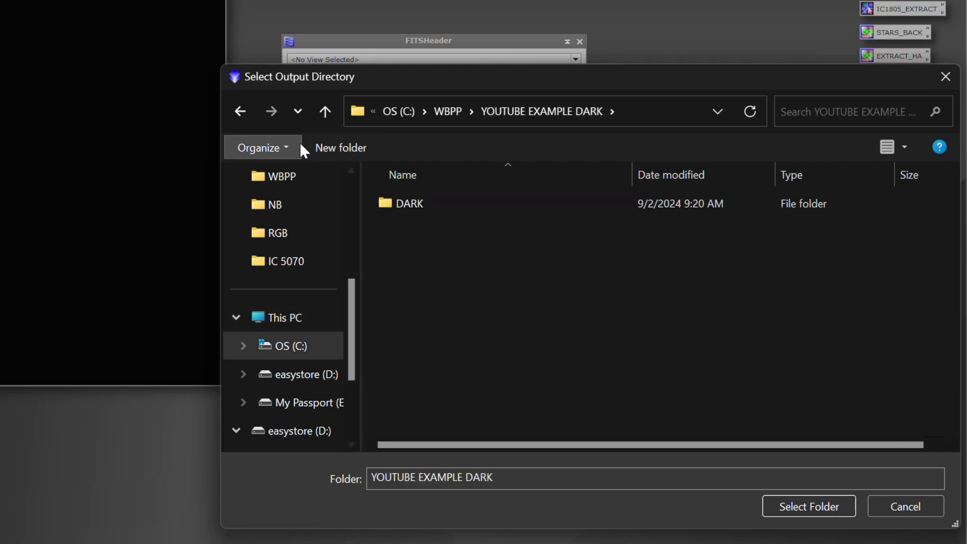
{"action": "right_click", "coordinate": [412, 231]}
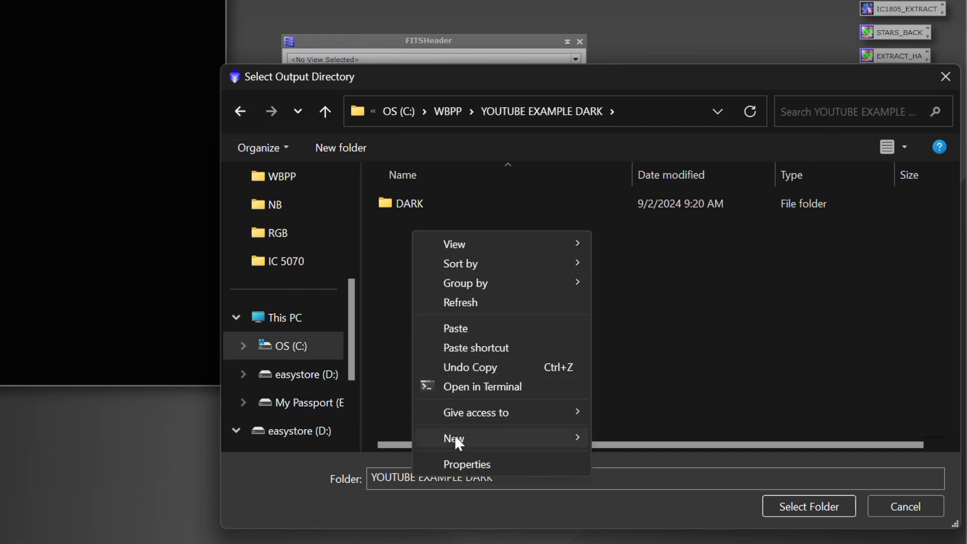
{"action": "mouse_move", "coordinate": [467, 439]}
{"action": "left_click", "coordinate": [615, 440]}
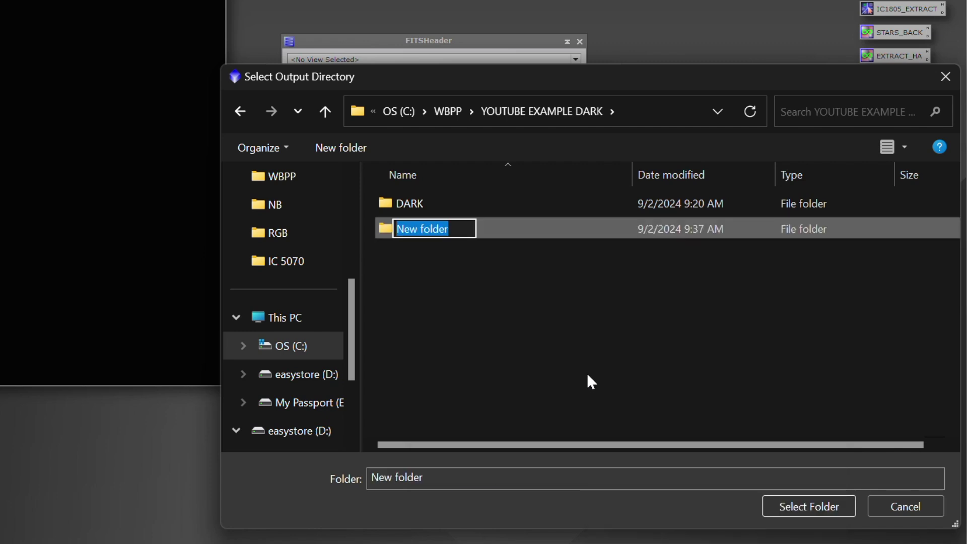
{"action": "type", "text": "CORRECTED"}
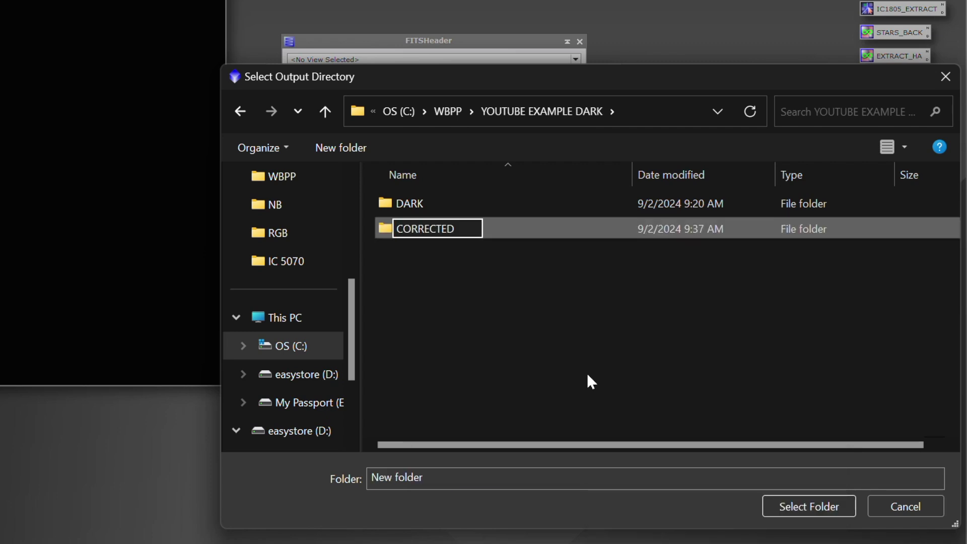
{"action": "type", "text": " DARK"}
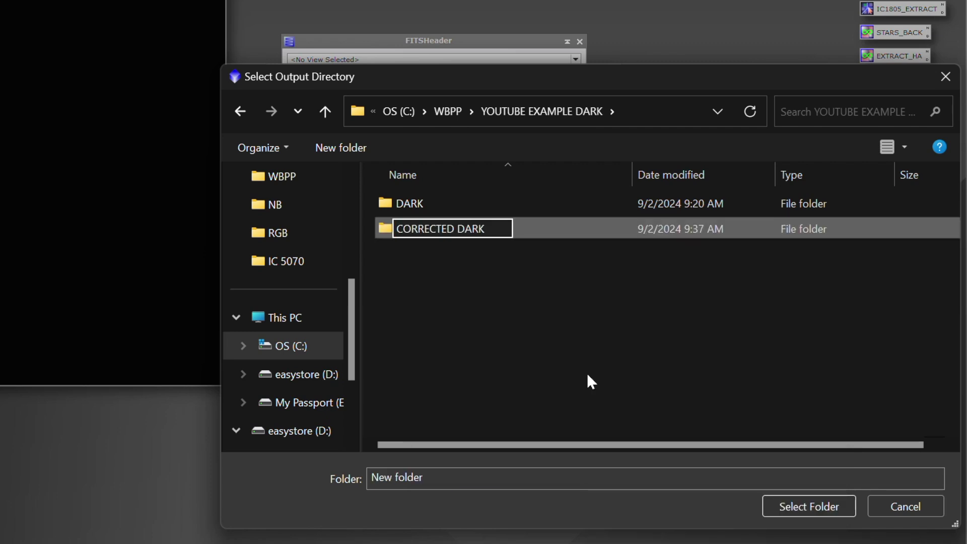
{"action": "left_click", "coordinate": [587, 373]}
Set CORRECTED DARK as the output directory and save the ImageContainer as a process icon on the workspace
{"action": "left_click", "coordinate": [397, 206]}
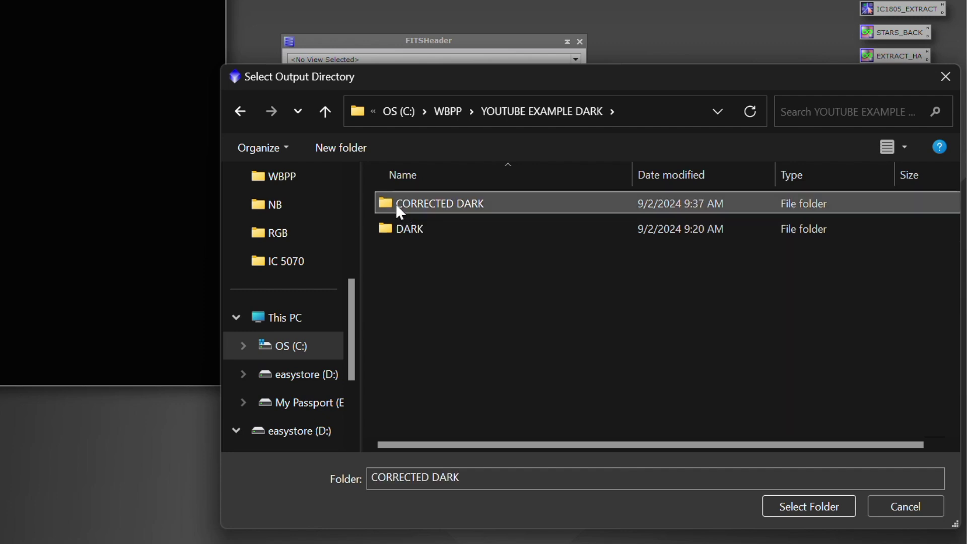
{"action": "left_click", "coordinate": [808, 507]}
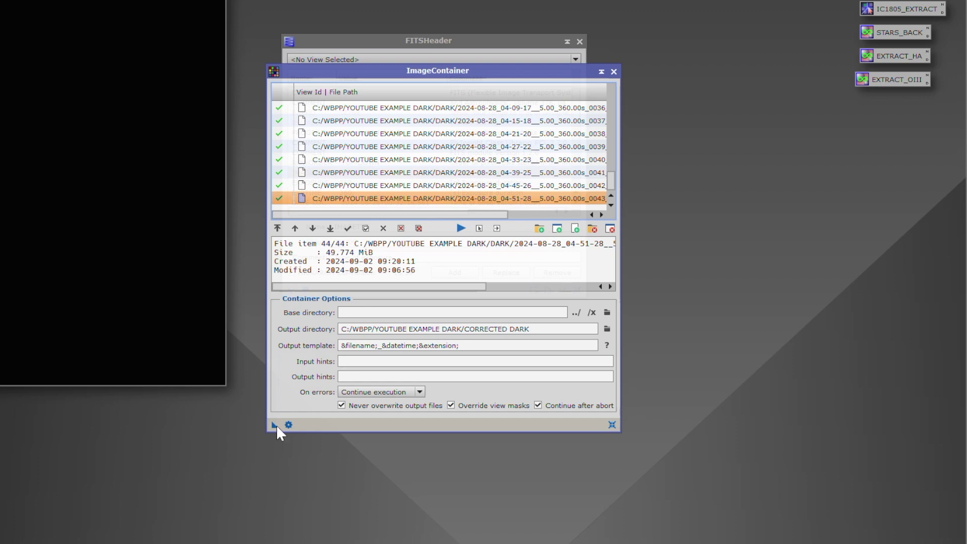
{"action": "left_click_drag", "start_coordinate": [274, 426], "coordinate": [152, 477]}
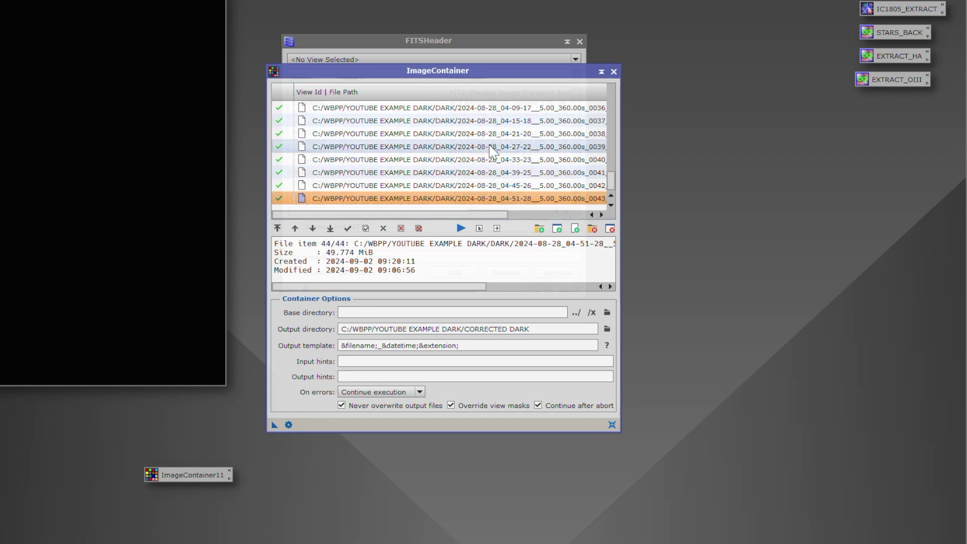
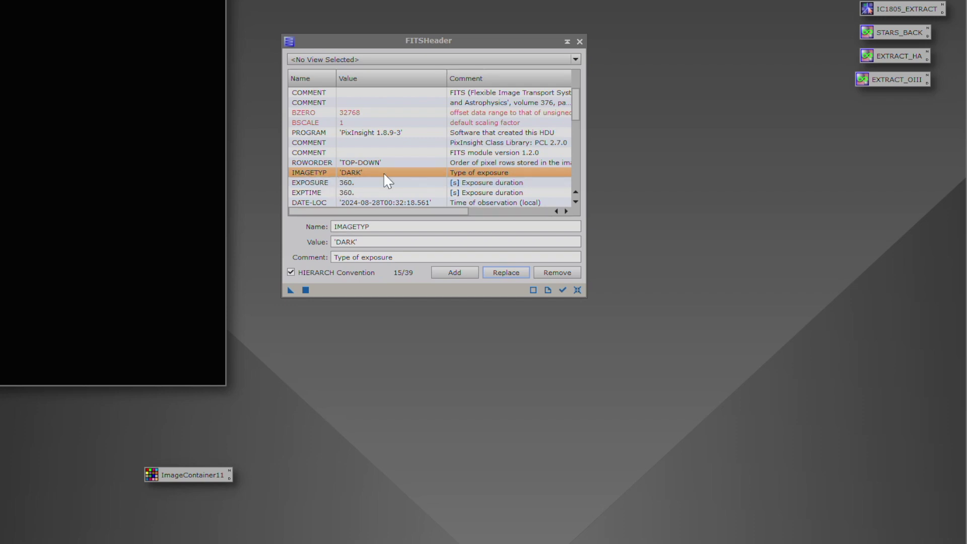
Apply the FITSHeader process with IMAGETYP 'DARK' to the ImageContainer icon, and close the process console and FITSHeader windows
{"action": "left_click", "coordinate": [362, 242]}
{"action": "left_click_drag", "start_coordinate": [293, 288], "coordinate": [196, 485]}
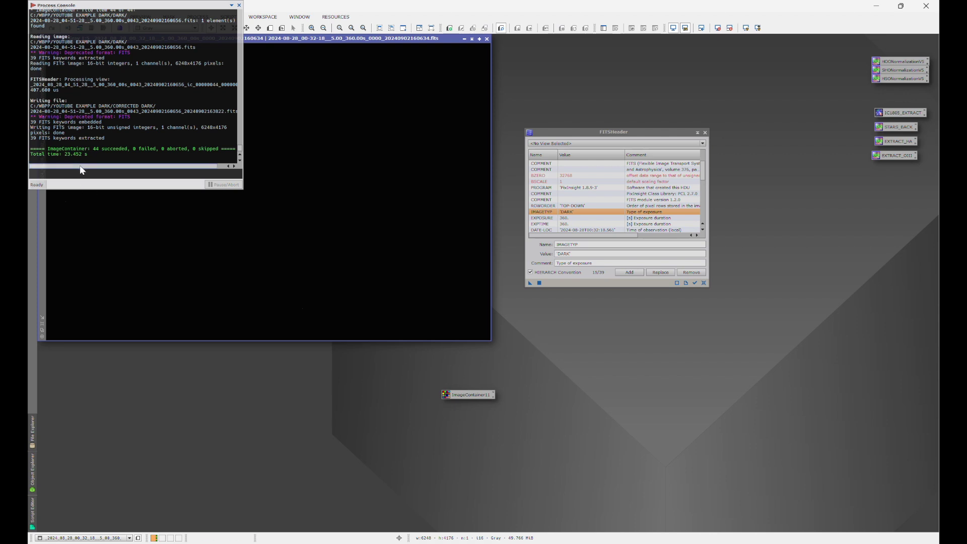
{"action": "left_click", "coordinate": [239, 5]}
{"action": "left_click", "coordinate": [705, 132]}
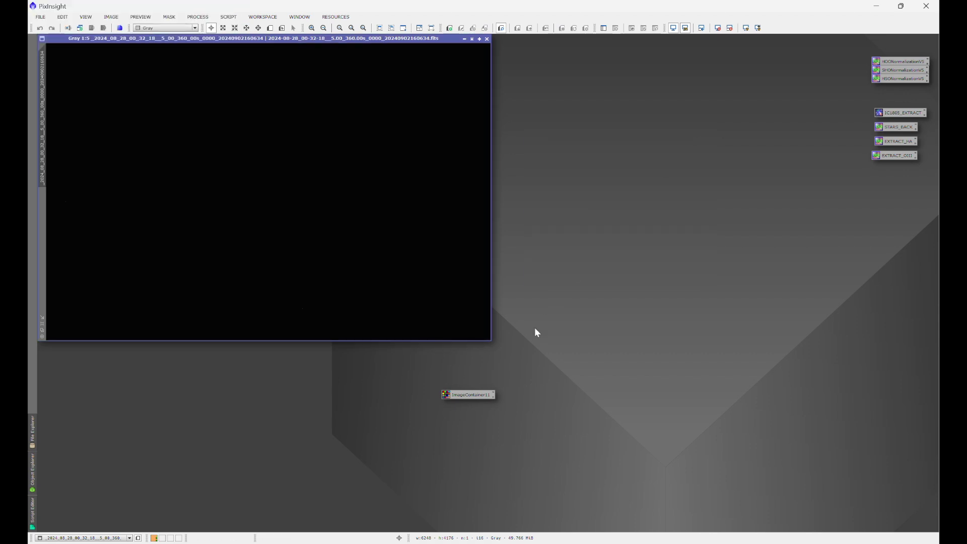
Delete the ImageContainer icon from the workspace and close the open dark frame image
{"action": "right_click", "coordinate": [487, 401]}
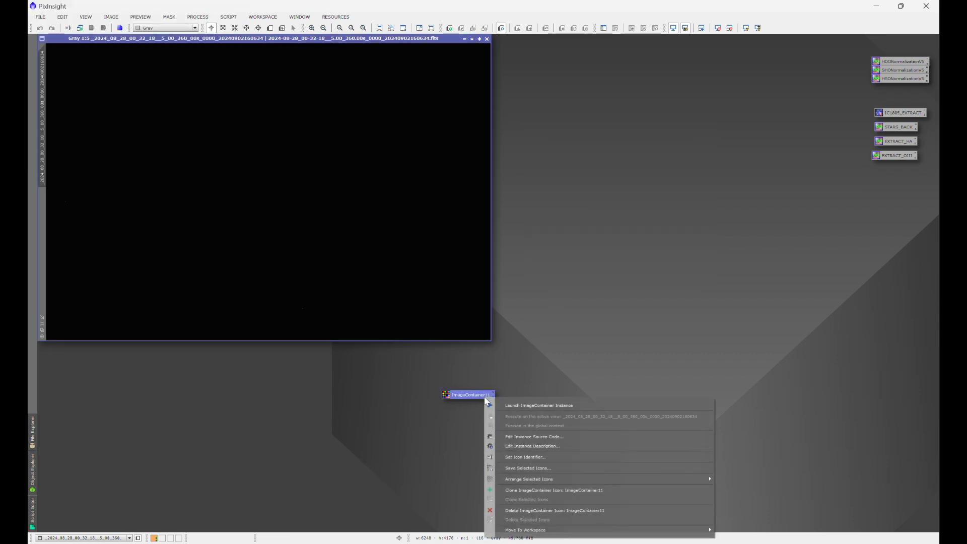
{"action": "left_click", "coordinate": [510, 510]}
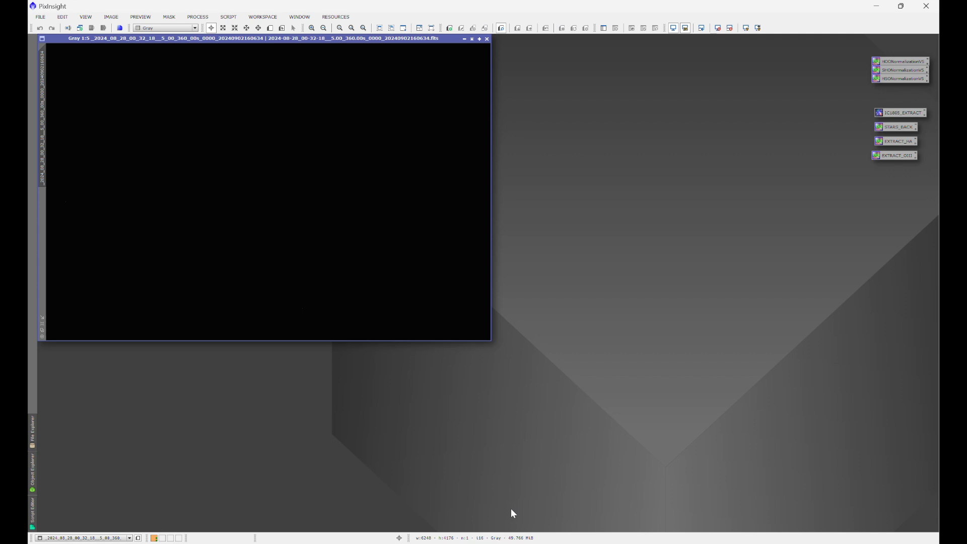
{"action": "left_click", "coordinate": [488, 38]}
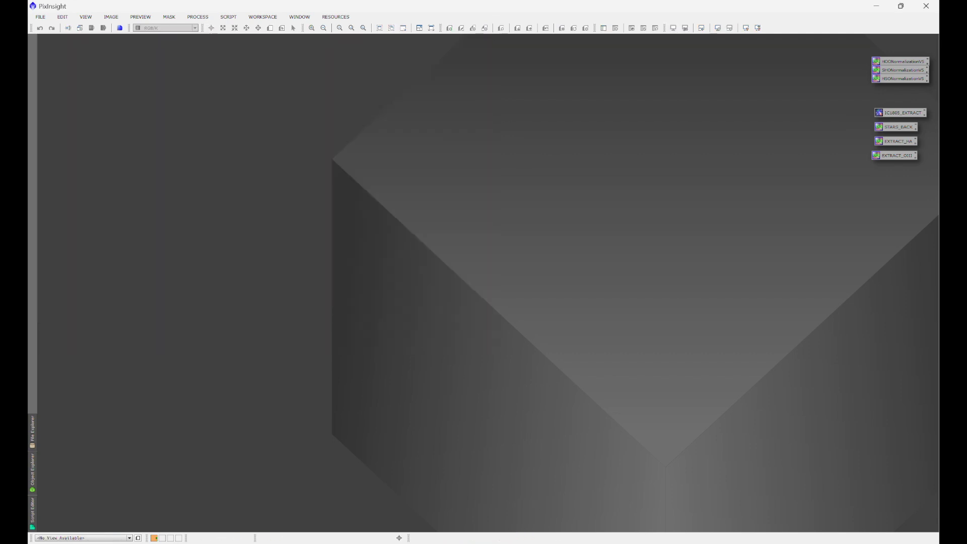
Switch to File Explorer and check the files written to C:\WBPP\YOUTUBE EXAMPLE DARK\CORRECTED DARK
{"action": "key", "text": "alt+Tab"}
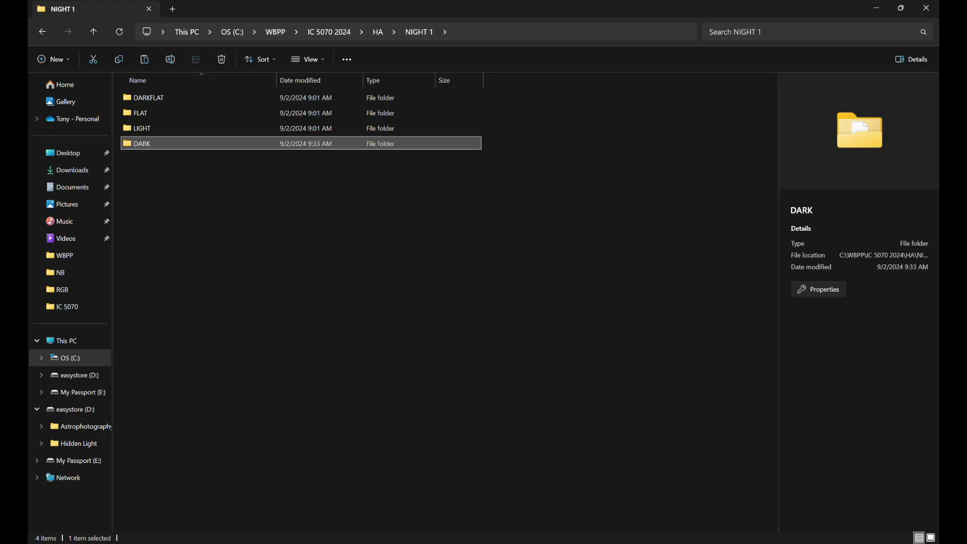
{"action": "left_click", "coordinate": [70, 341]}
{"action": "double_click", "coordinate": [162, 101]}
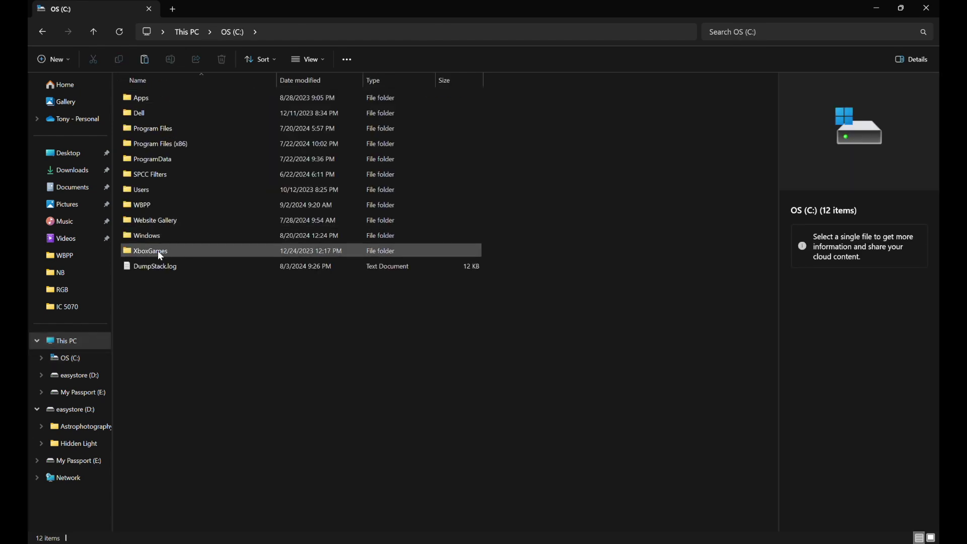
{"action": "double_click", "coordinate": [143, 207]}
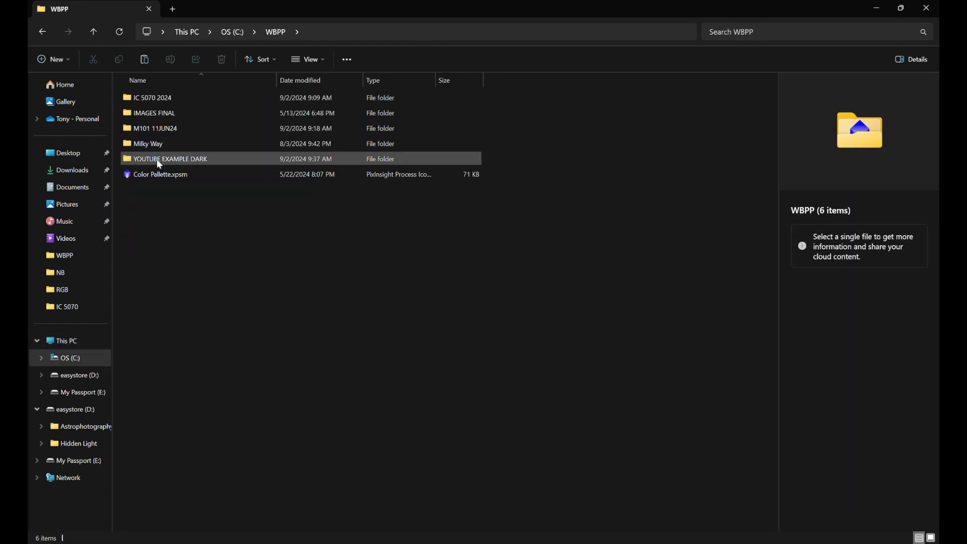
{"action": "double_click", "coordinate": [156, 160]}
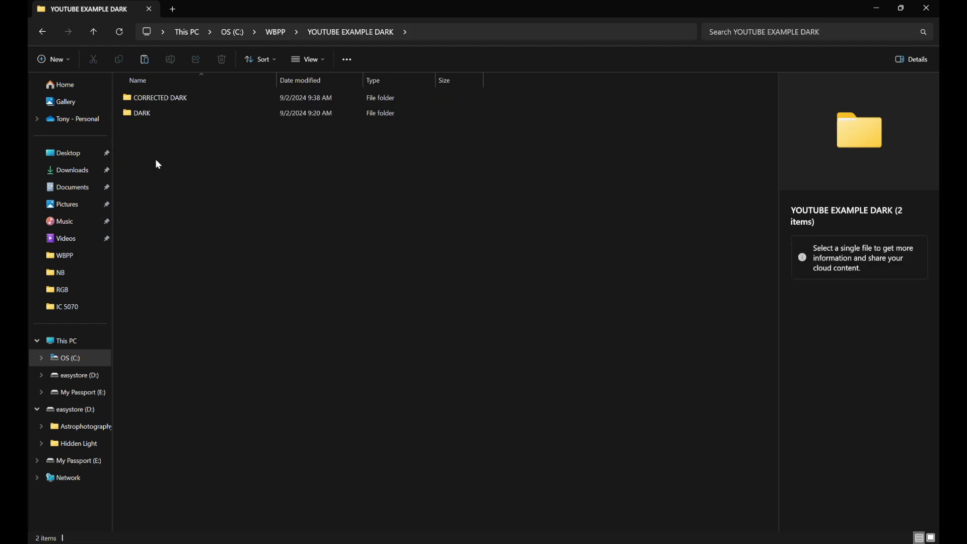
{"action": "double_click", "coordinate": [177, 99]}
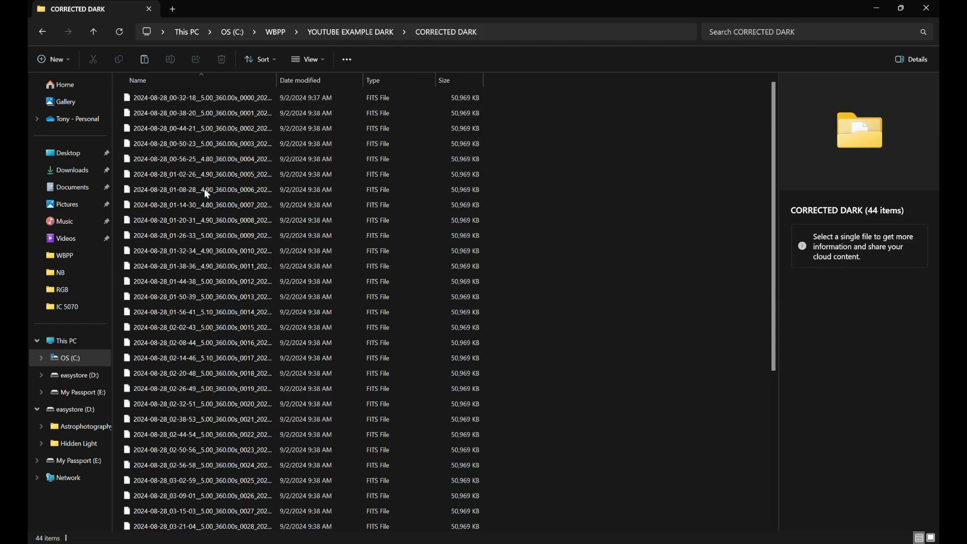
{"action": "scroll", "coordinate": [220, 358], "scroll_direction": "down", "scroll_amount": 5}
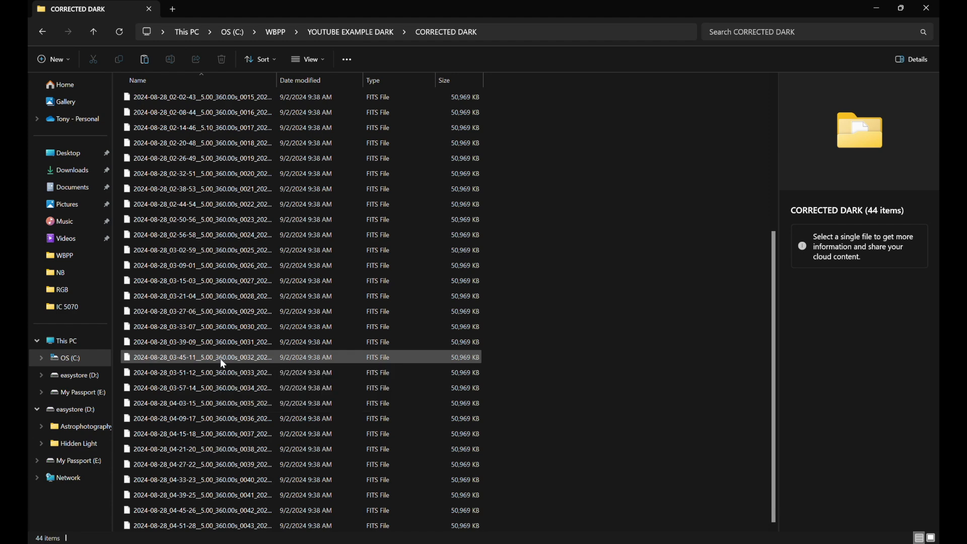
Rename the original DARK folder in YOUTUBE EXAMPLE DARK as BAD DARK
{"action": "left_click", "coordinate": [42, 32]}
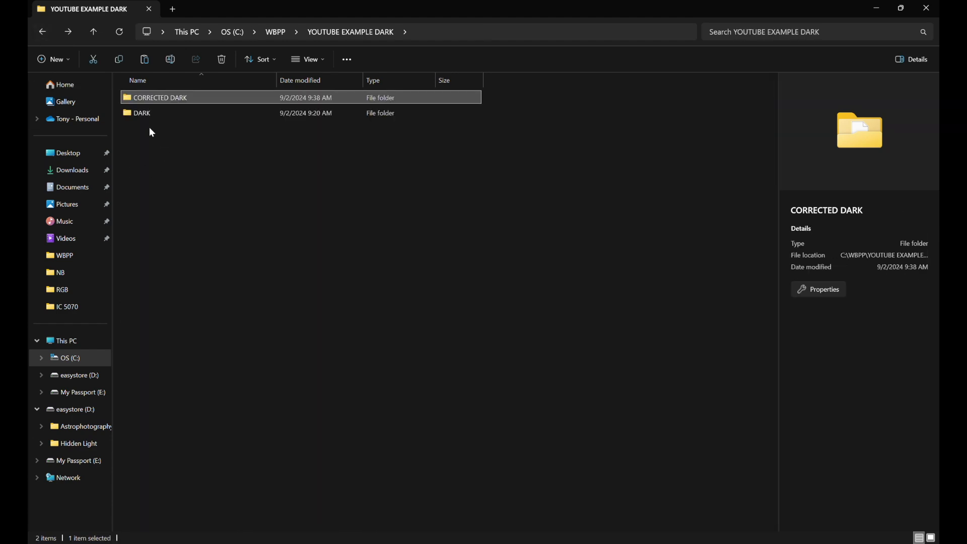
{"action": "left_click", "coordinate": [140, 114]}
{"action": "right_click", "coordinate": [139, 114]}
{"action": "left_click", "coordinate": [194, 129]}
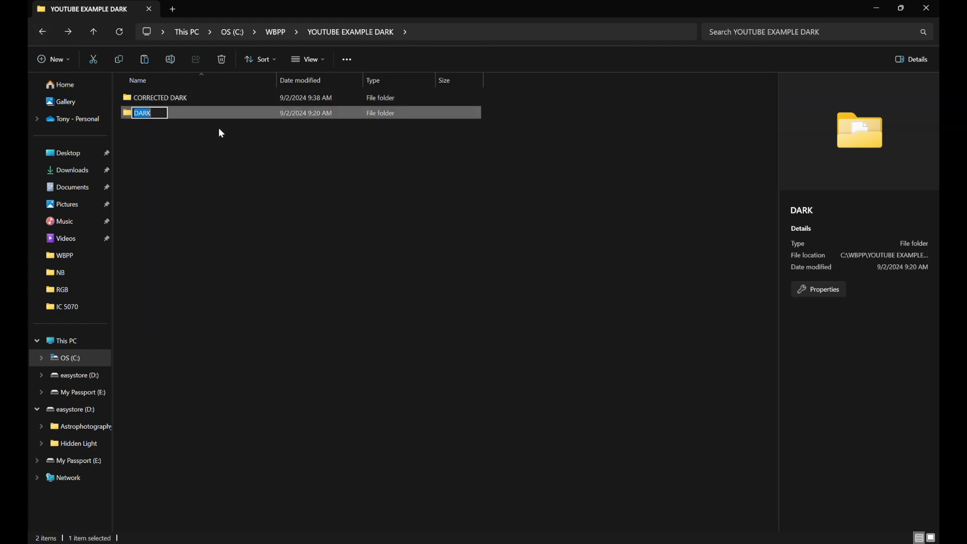
{"action": "left_click", "coordinate": [173, 113]}
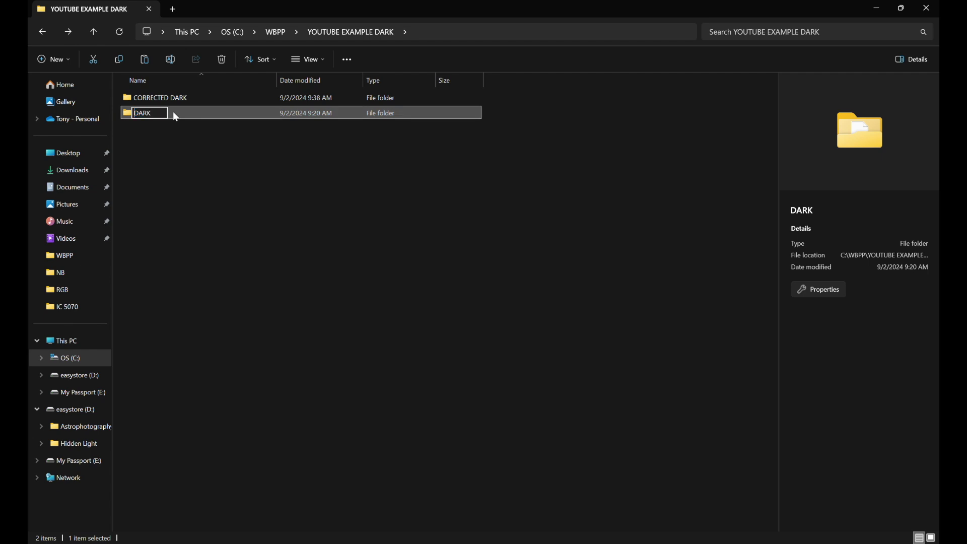
{"action": "type", "text": "BAD"}
{"action": "key", "text": "Return"}
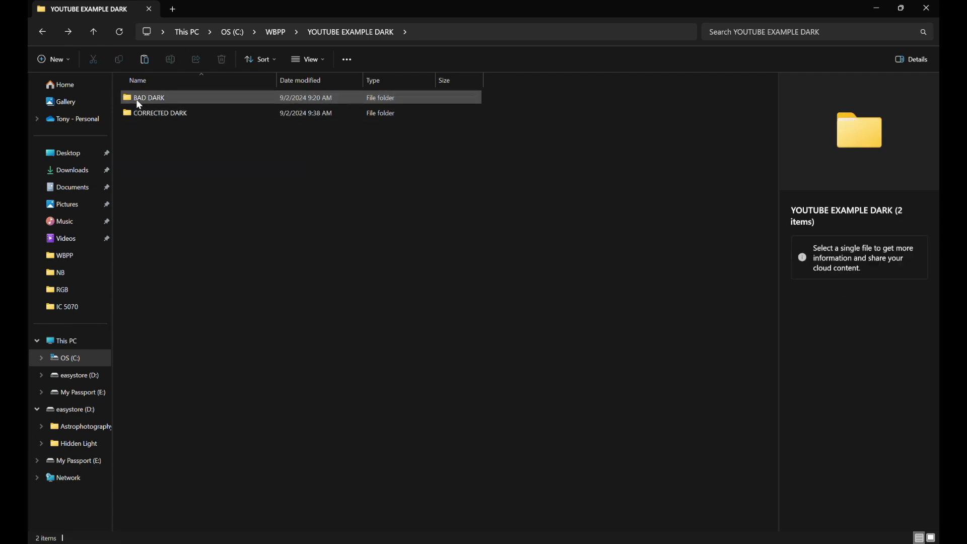
Rename the CORRECTED DARK folder as DARK
{"action": "left_click", "coordinate": [133, 111]}
{"action": "right_click", "coordinate": [134, 115]}
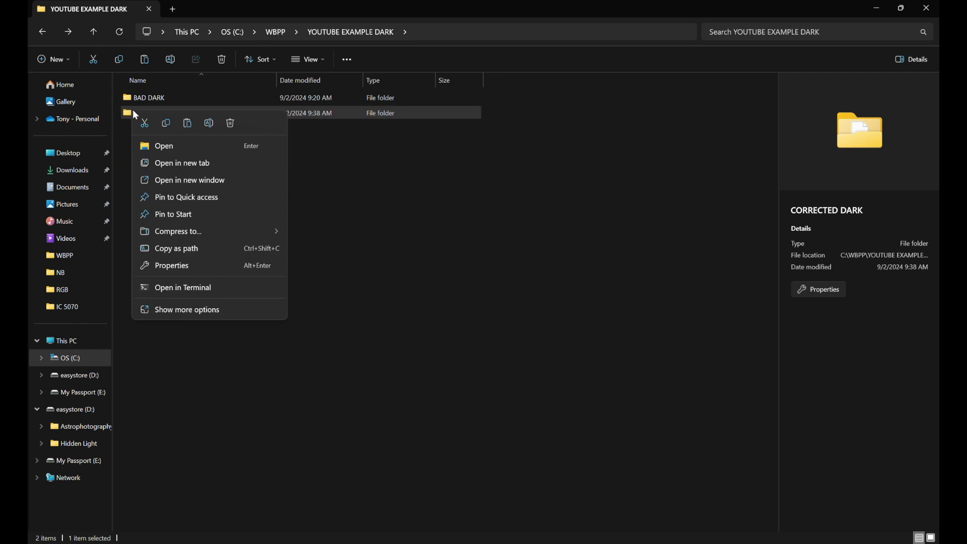
{"action": "left_click", "coordinate": [210, 122]}
{"action": "type", "text": "DARK"}
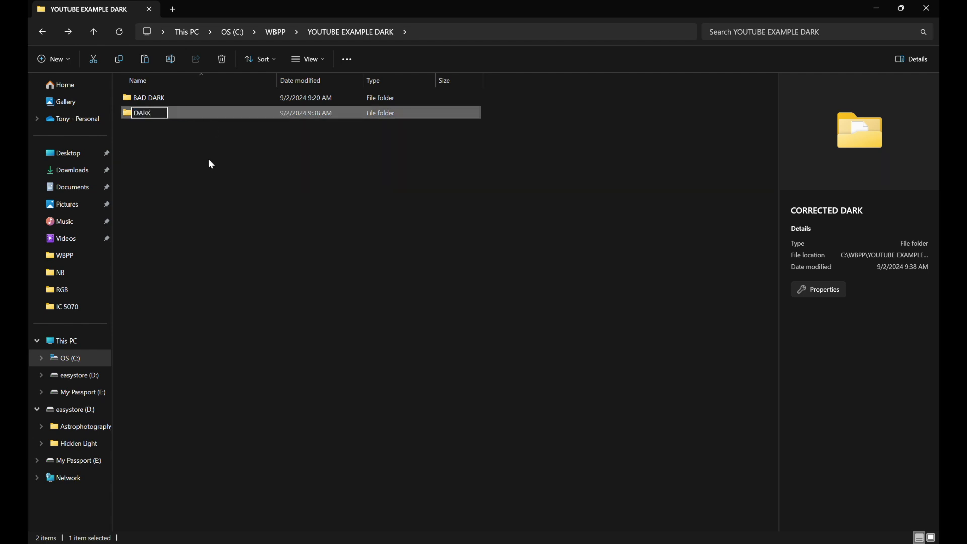
{"action": "key", "text": "Return"}
Copy the corrected DARK folder and open C:\WBPP\IC 5070 2024\HA\NIGHT 1 as its destination
{"action": "left_click", "coordinate": [132, 114]}
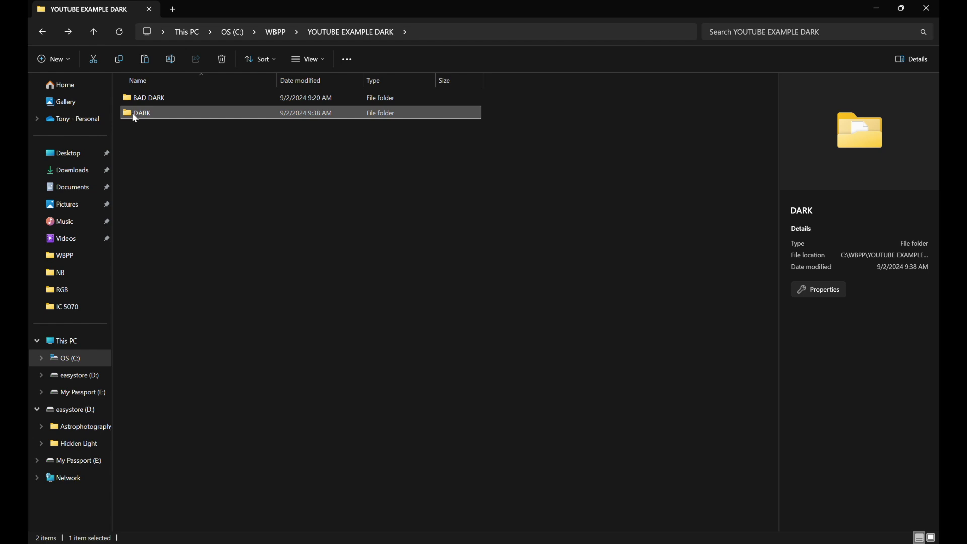
{"action": "left_click", "coordinate": [65, 345]}
{"action": "double_click", "coordinate": [167, 112]}
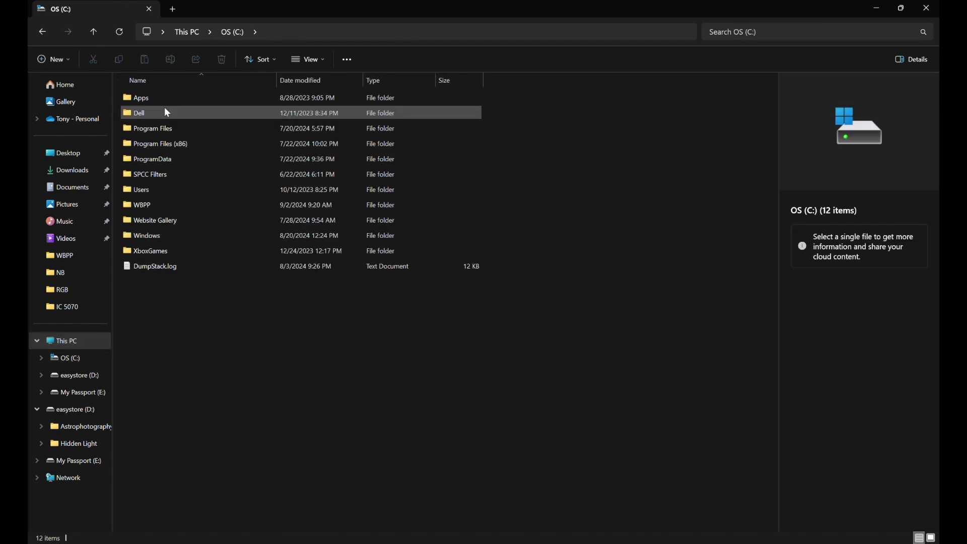
{"action": "double_click", "coordinate": [140, 204]}
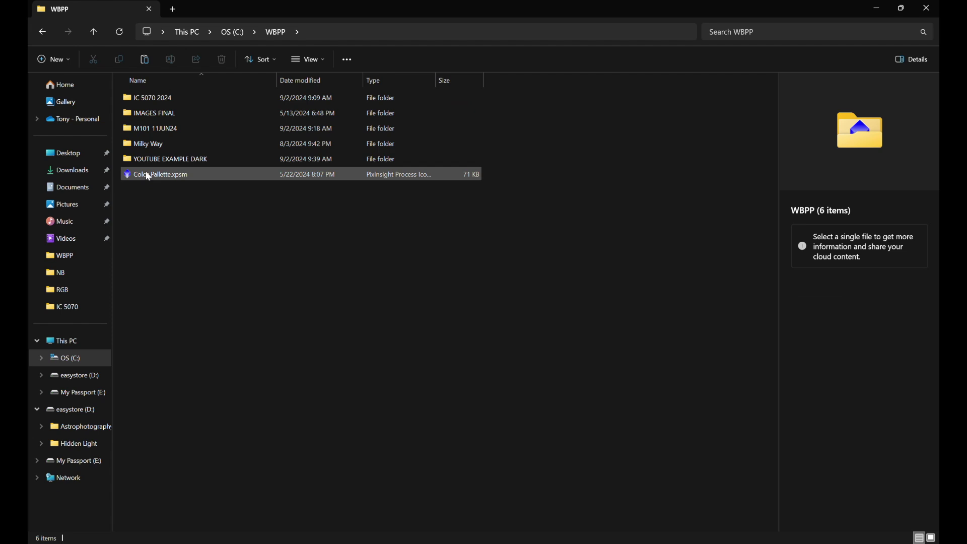
{"action": "double_click", "coordinate": [137, 97]}
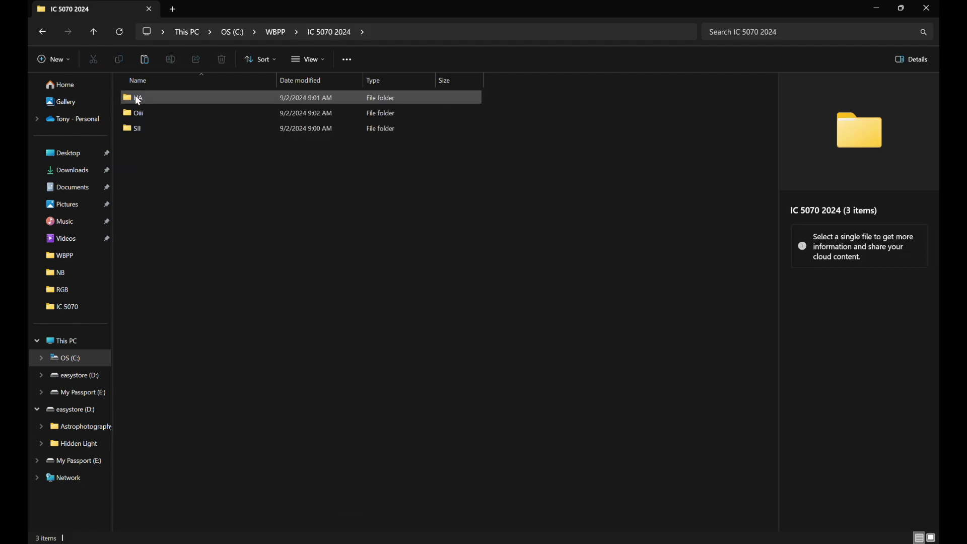
{"action": "double_click", "coordinate": [137, 98]}
{"action": "double_click", "coordinate": [134, 98]}
Delete the existing DARK folder in NIGHT 1 and paste the corrected DARK folder in its place
{"action": "left_click", "coordinate": [134, 100]}
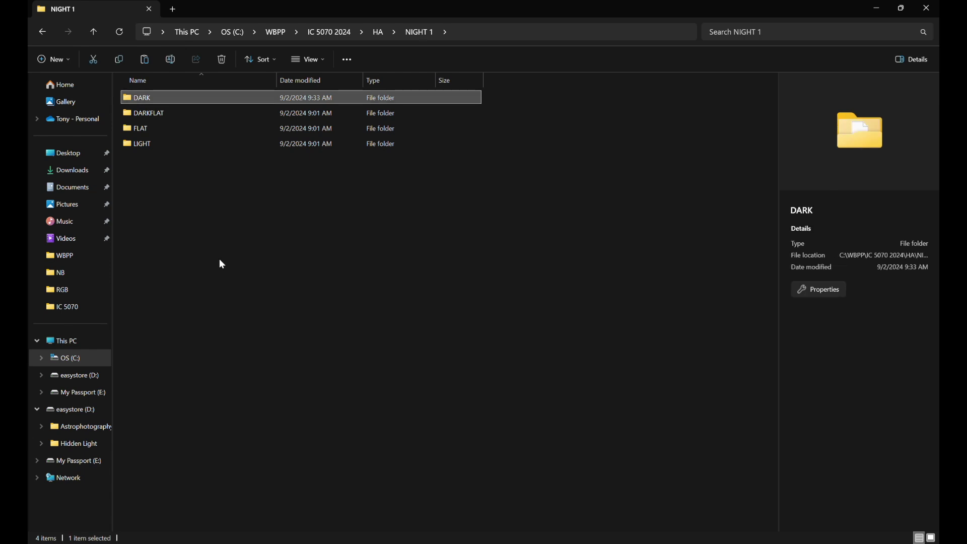
{"action": "key", "text": "Delete"}
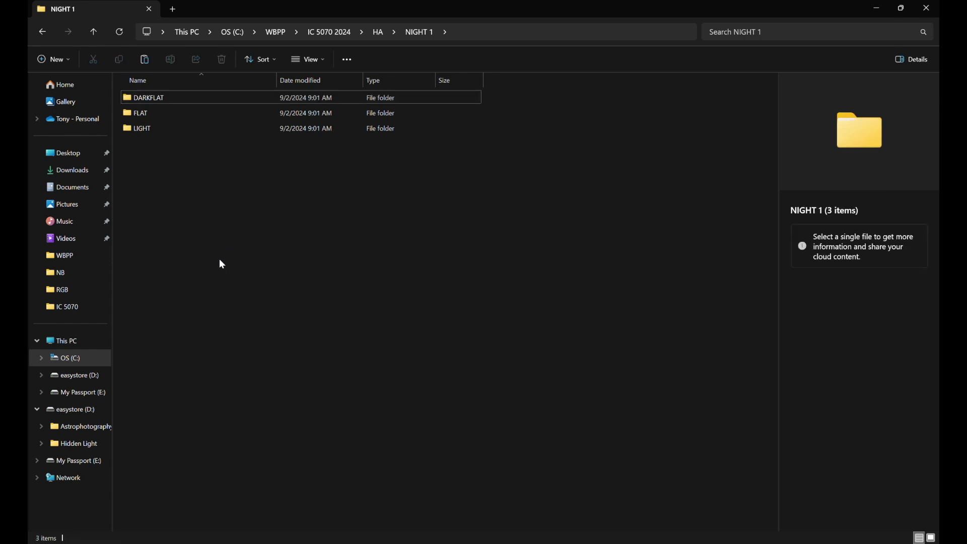
{"action": "key", "text": "ctrl+z"}
{"action": "left_click", "coordinate": [216, 199]}
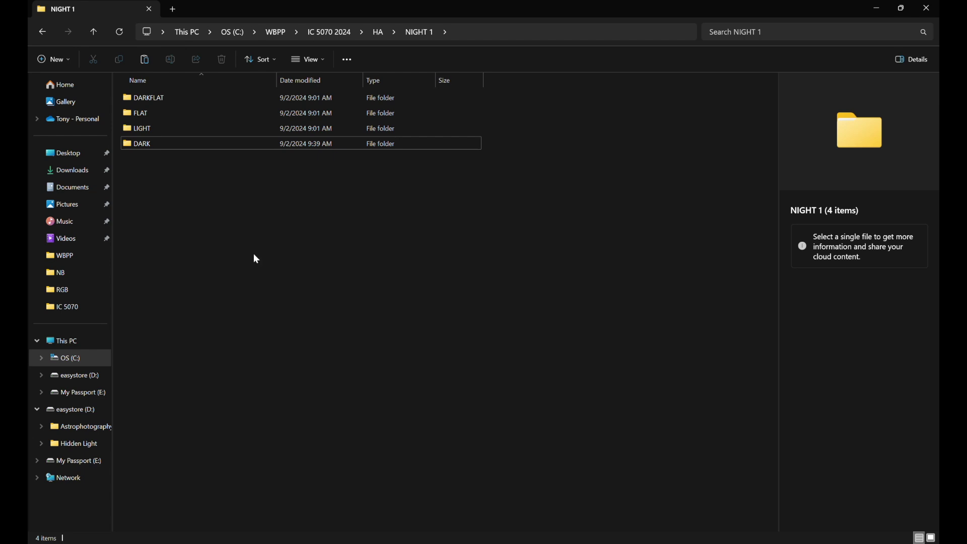
Go back to the IC 5070 2024 folder and look over the Oiii and SII filter folders
{"action": "left_click", "coordinate": [44, 32]}
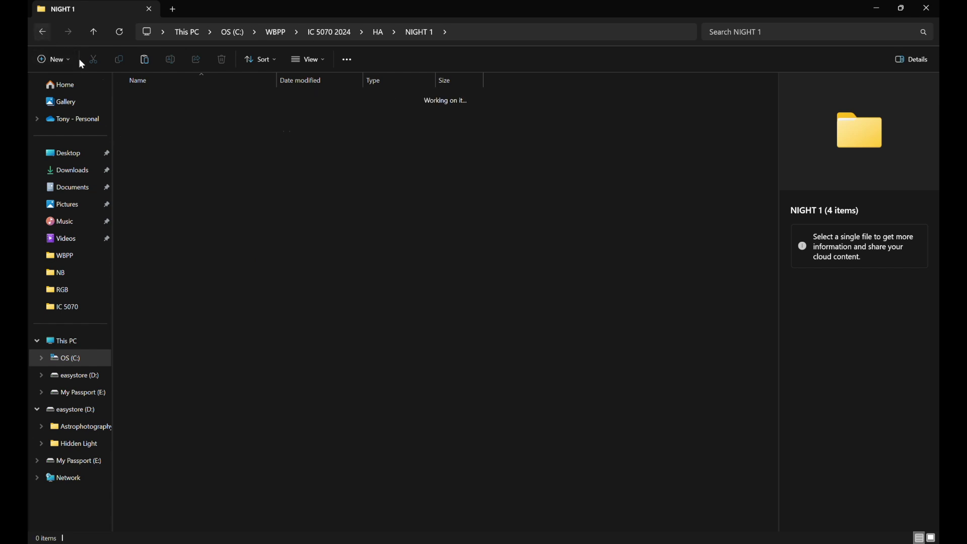
{"action": "left_click", "coordinate": [45, 31]}
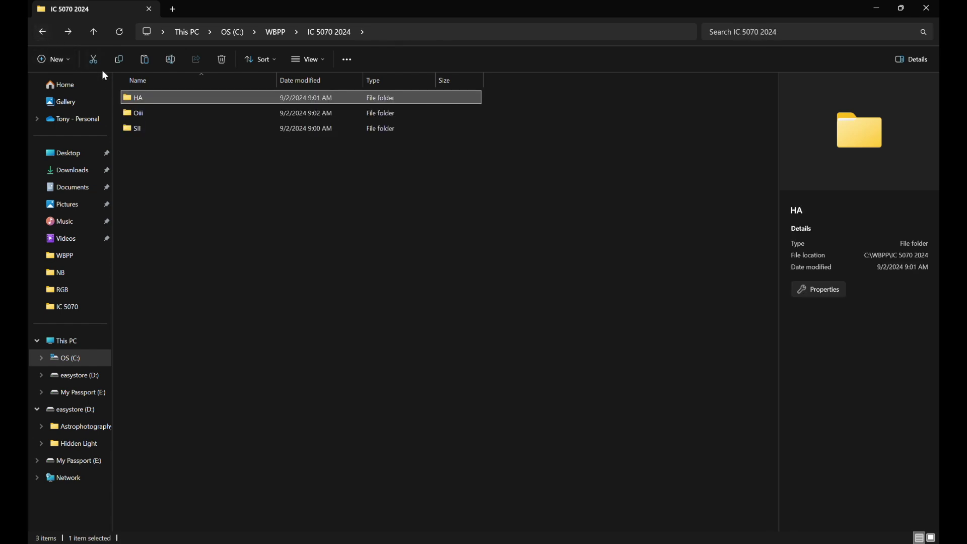
{"action": "left_click", "coordinate": [129, 115]}
{"action": "left_click", "coordinate": [129, 129]}
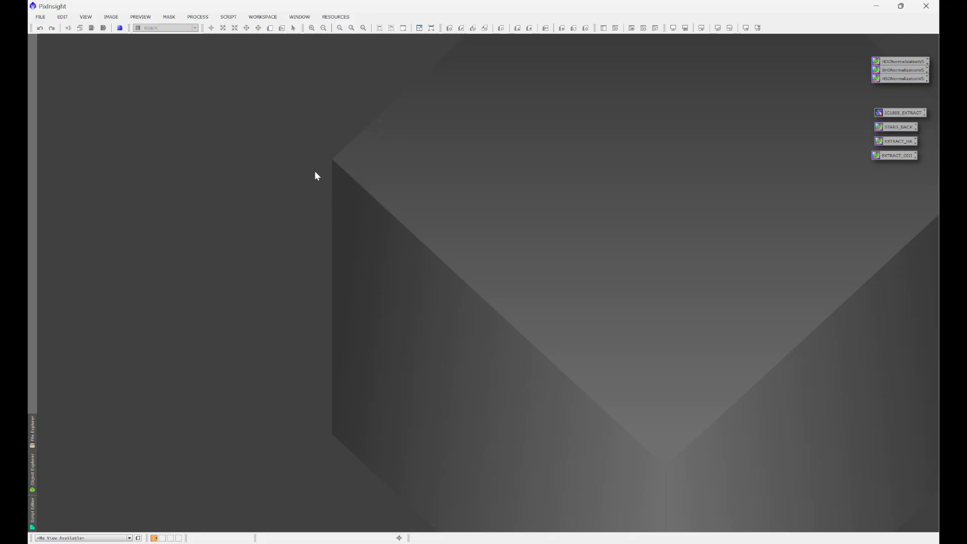
Switch to PixInsight and launch the WeightedBatchPreprocessing script
{"action": "left_click", "coordinate": [228, 20]}
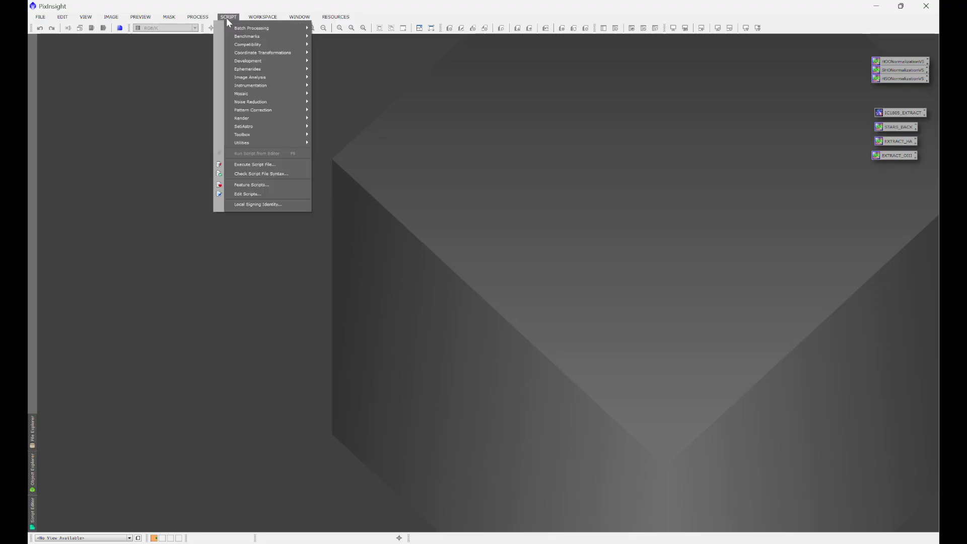
{"action": "mouse_move", "coordinate": [246, 27]}
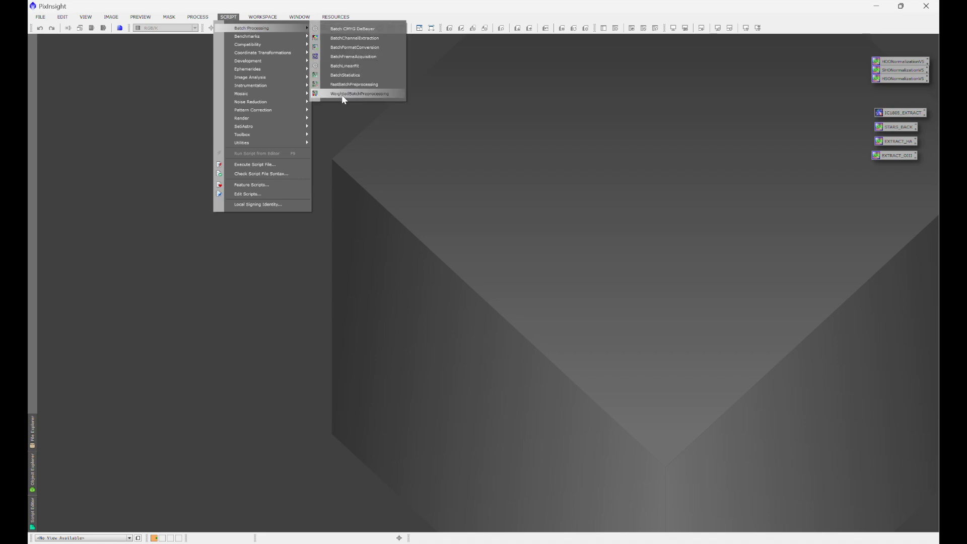
{"action": "left_click", "coordinate": [368, 95]}
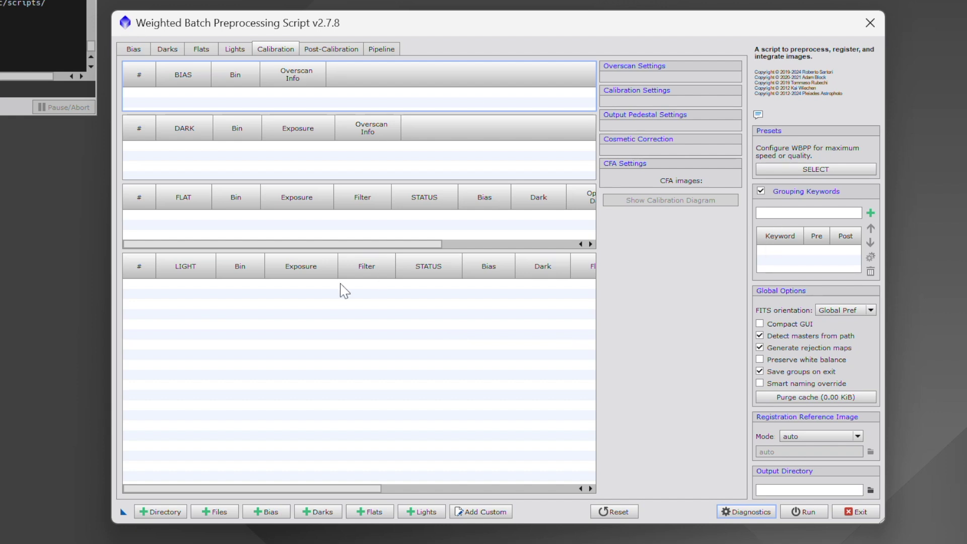
Add the C:\WBPP\IC 5070 2024\HA\NIGHT 1 directory to the batch preprocessing script and dismiss the diagnostic messages
{"action": "left_click", "coordinate": [161, 512]}
{"action": "left_click", "coordinate": [200, 298]}
{"action": "double_click", "coordinate": [335, 195]}
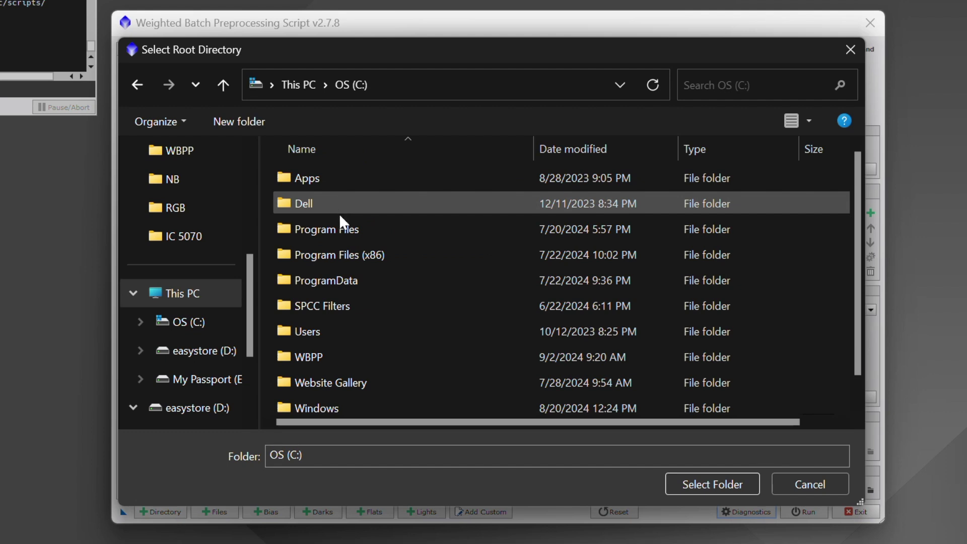
{"action": "double_click", "coordinate": [296, 355]}
{"action": "double_click", "coordinate": [290, 177]}
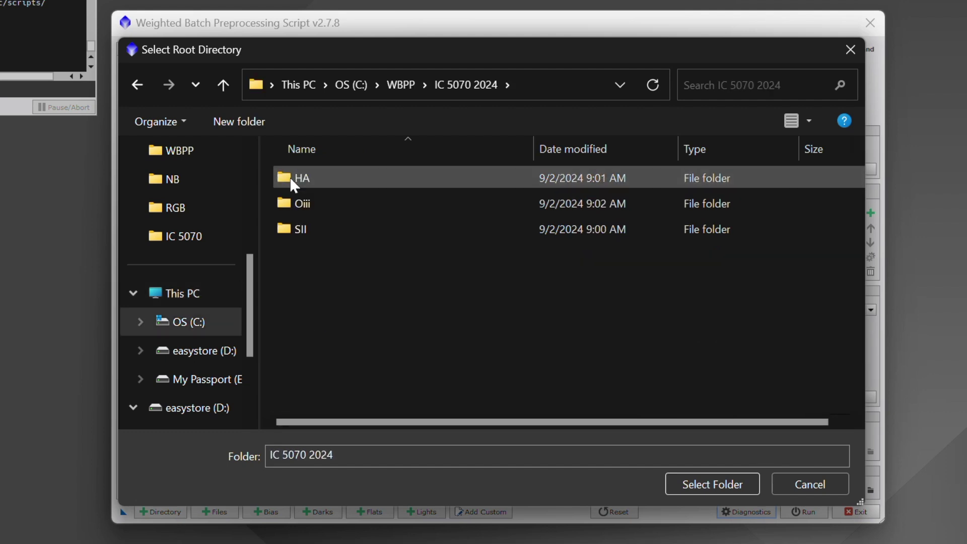
{"action": "double_click", "coordinate": [289, 177]}
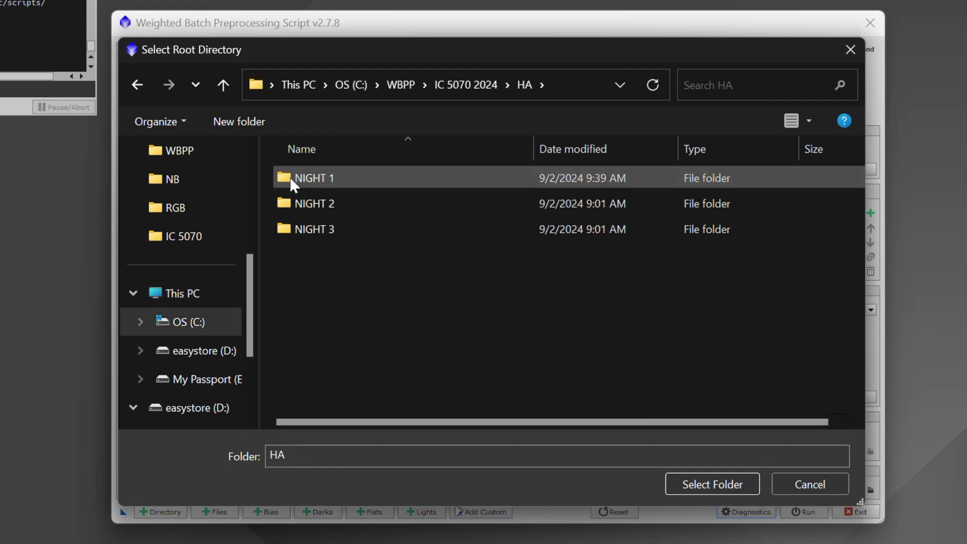
{"action": "double_click", "coordinate": [289, 177]}
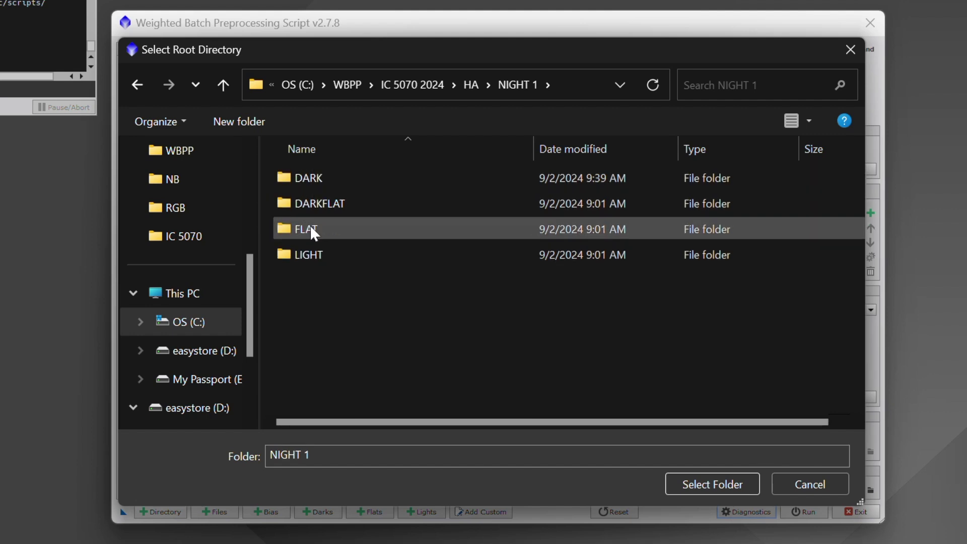
{"action": "left_click", "coordinate": [138, 84]}
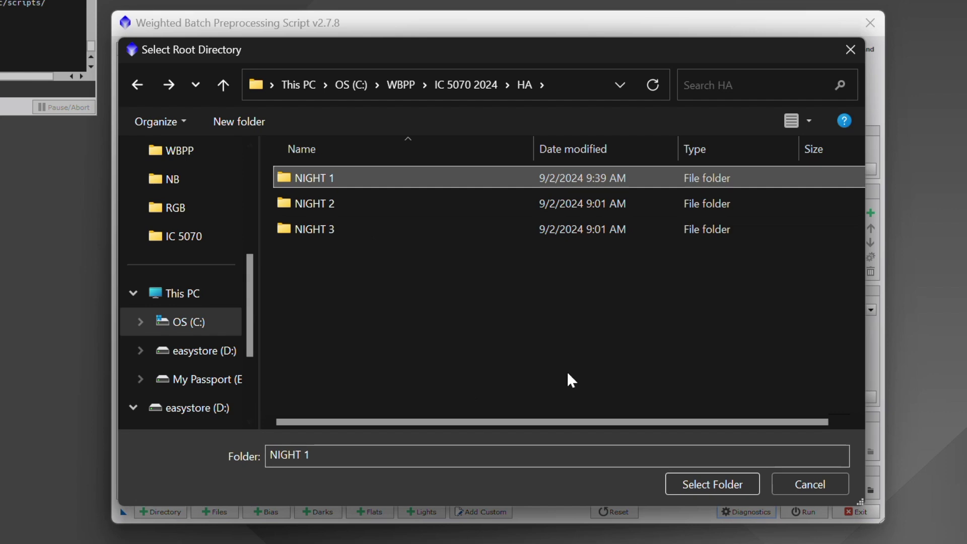
{"action": "left_click", "coordinate": [708, 482]}
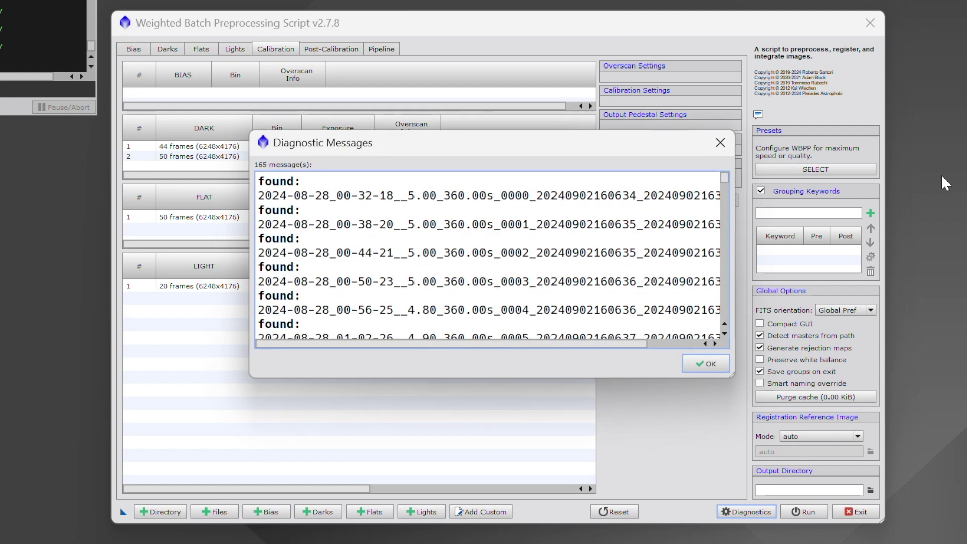
{"action": "left_click", "coordinate": [706, 364]}
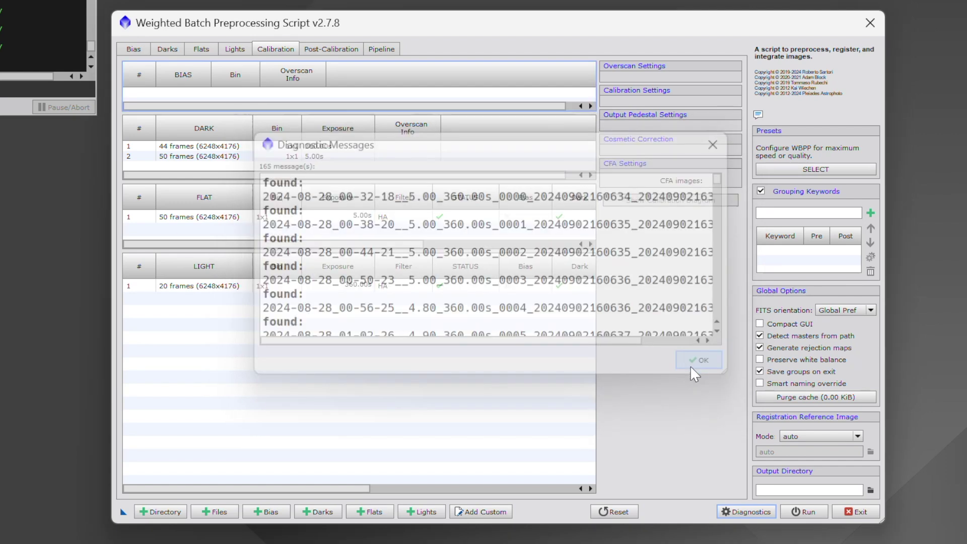
Check how the NIGHT 1 dark, flat and light frames are grouped by exposure and filter
{"action": "left_click", "coordinate": [170, 48]}
{"action": "left_click", "coordinate": [152, 80]}
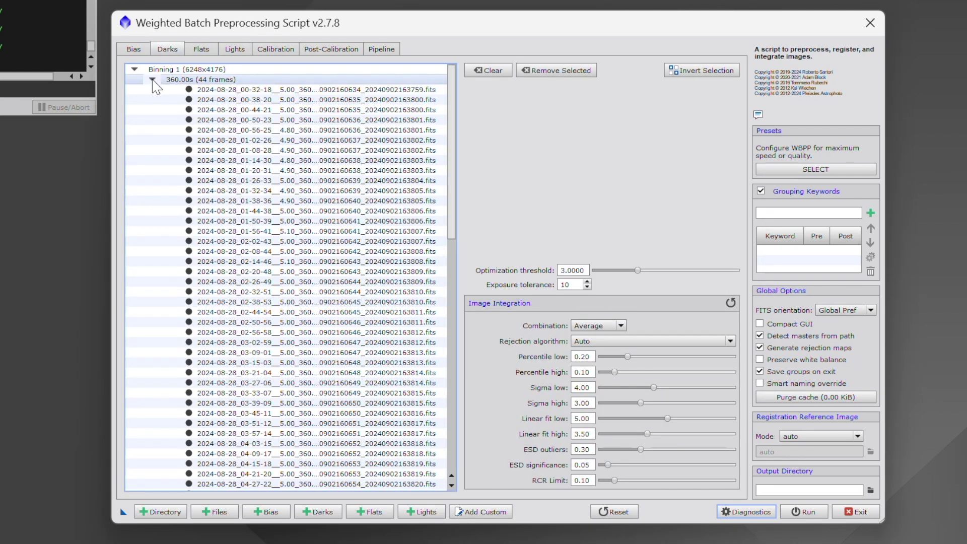
{"action": "left_click", "coordinate": [153, 90]}
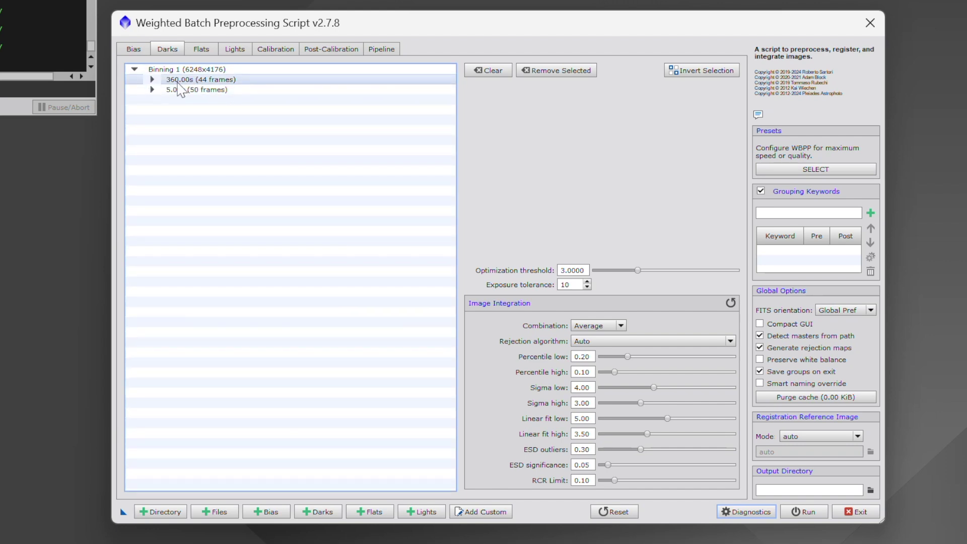
{"action": "left_click", "coordinate": [171, 49]}
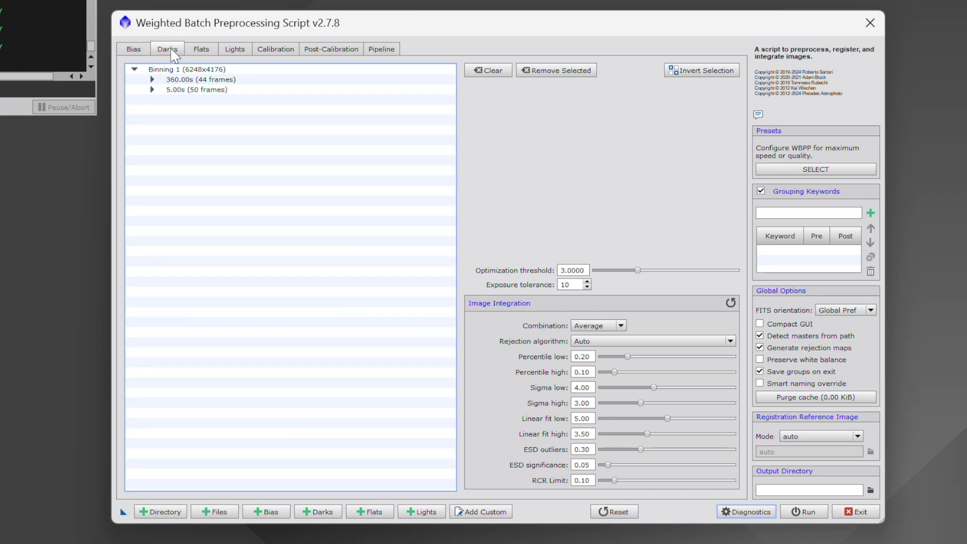
{"action": "left_click", "coordinate": [201, 49]}
{"action": "left_click", "coordinate": [170, 89]}
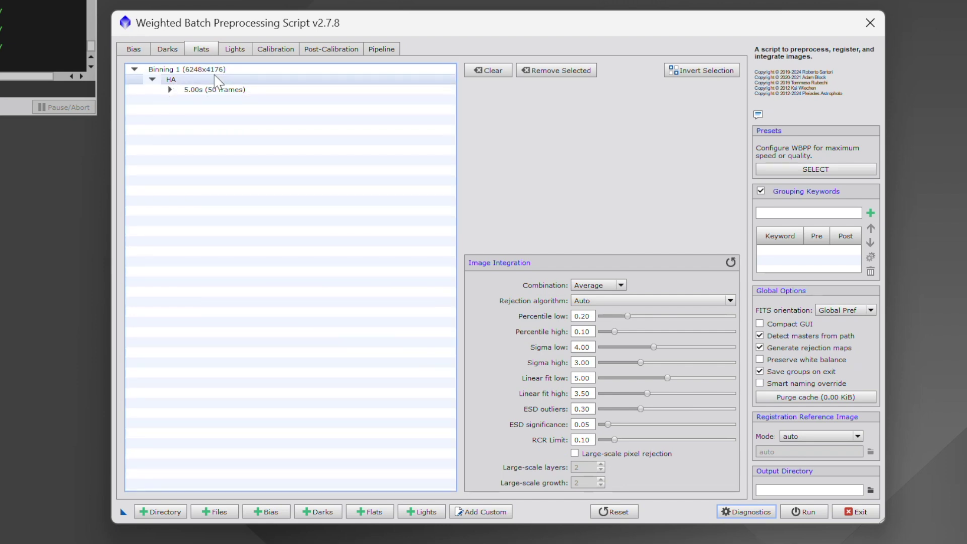
{"action": "left_click", "coordinate": [234, 49]}
{"action": "left_click", "coordinate": [170, 116]}
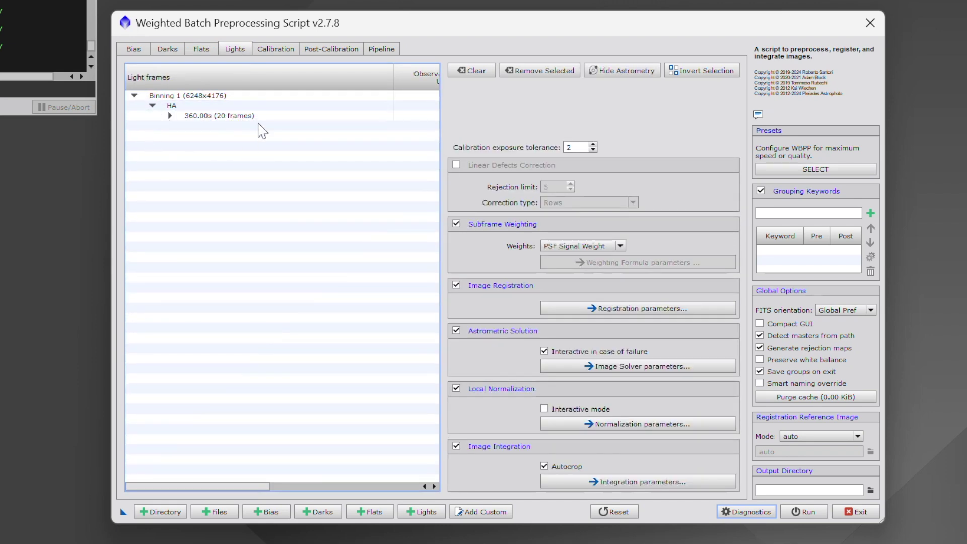
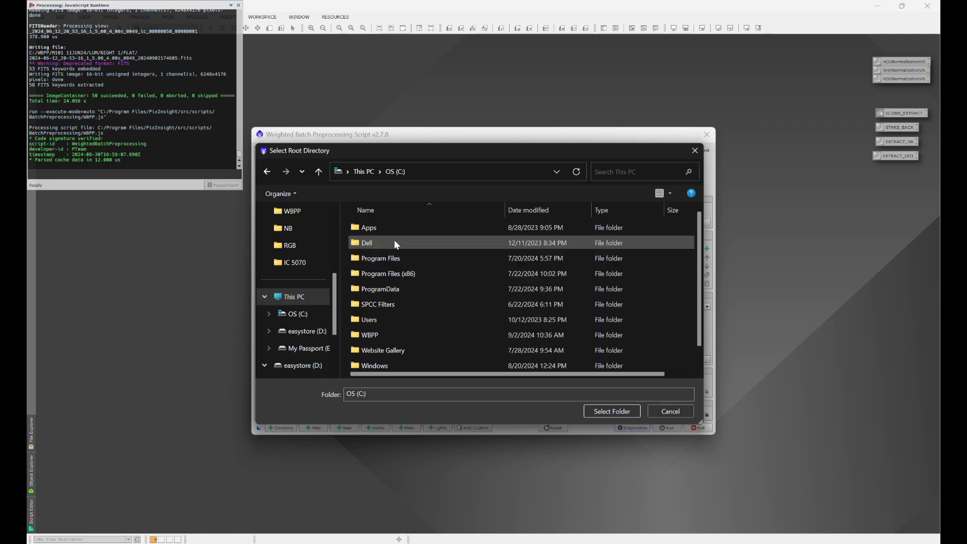
Add the C:\WBPP\M101 11JUN24 directory to the batch preprocessing script and dismiss the diagnostic messages
{"action": "double_click", "coordinate": [355, 340]}
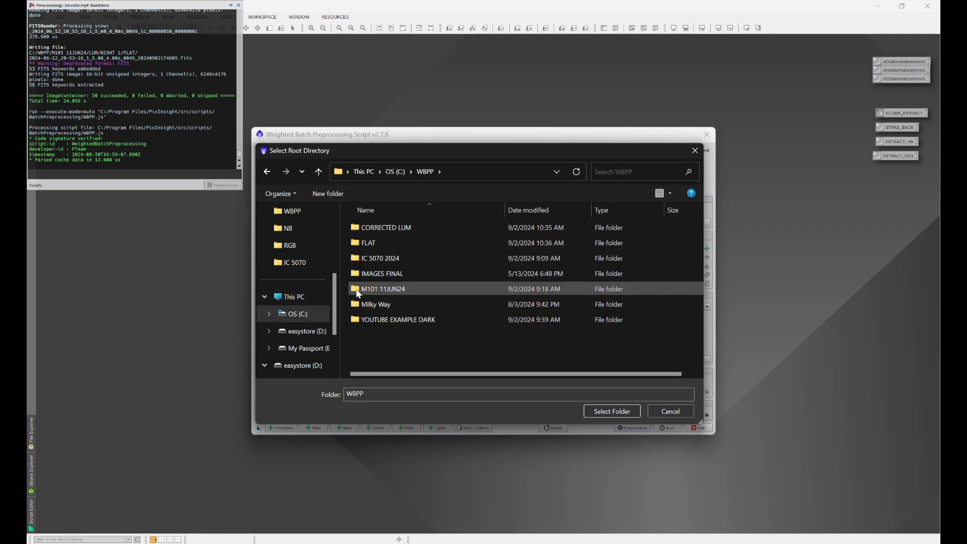
{"action": "left_click", "coordinate": [366, 291]}
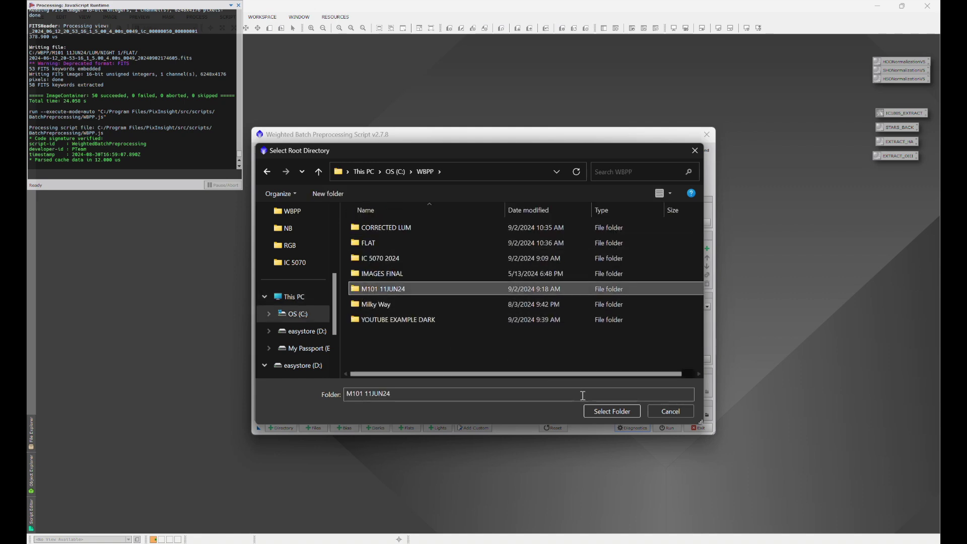
{"action": "left_click", "coordinate": [604, 412]}
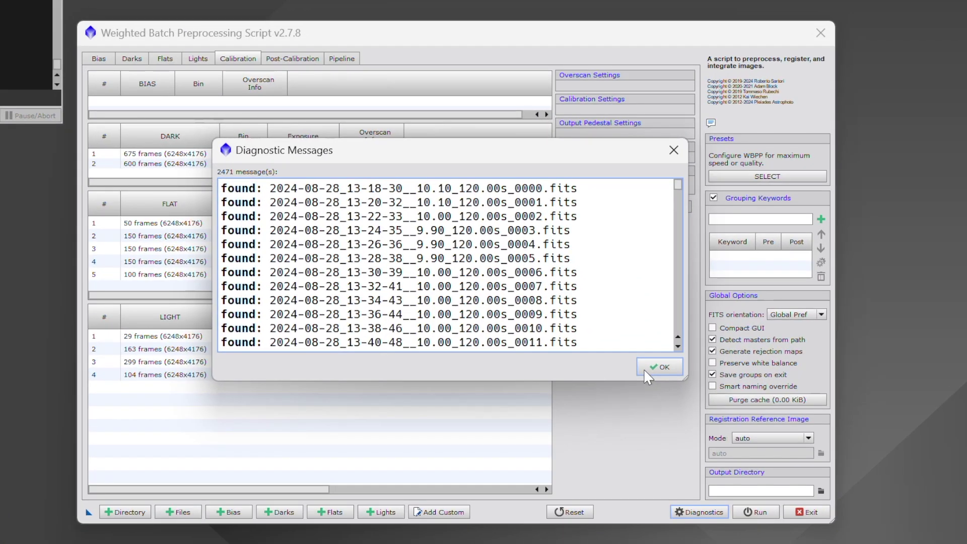
{"action": "left_click", "coordinate": [624, 354]}
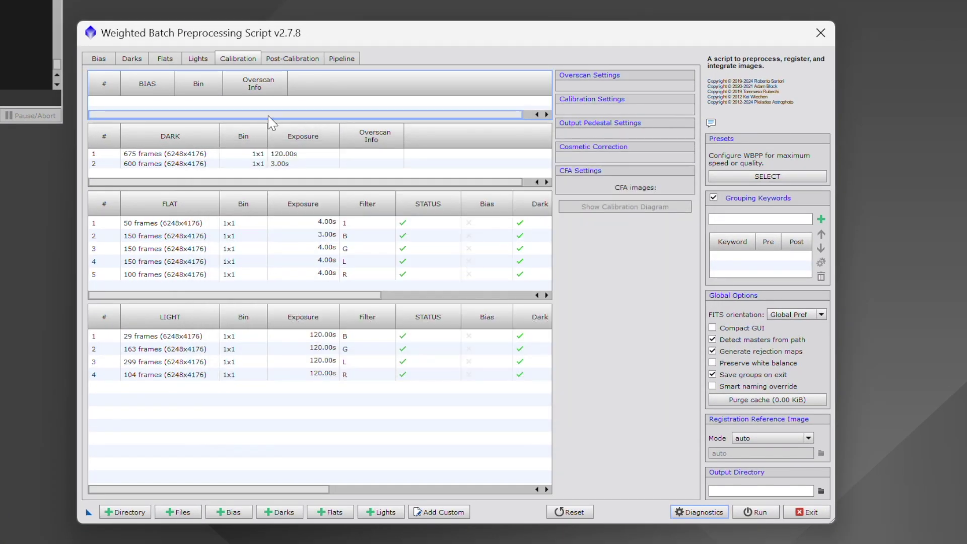
Examine the M101 dark frame groups, collapsing their file lists to compare exposures
{"action": "left_click", "coordinate": [131, 59]}
{"action": "left_click", "coordinate": [121, 90]}
{"action": "left_click", "coordinate": [118, 89]}
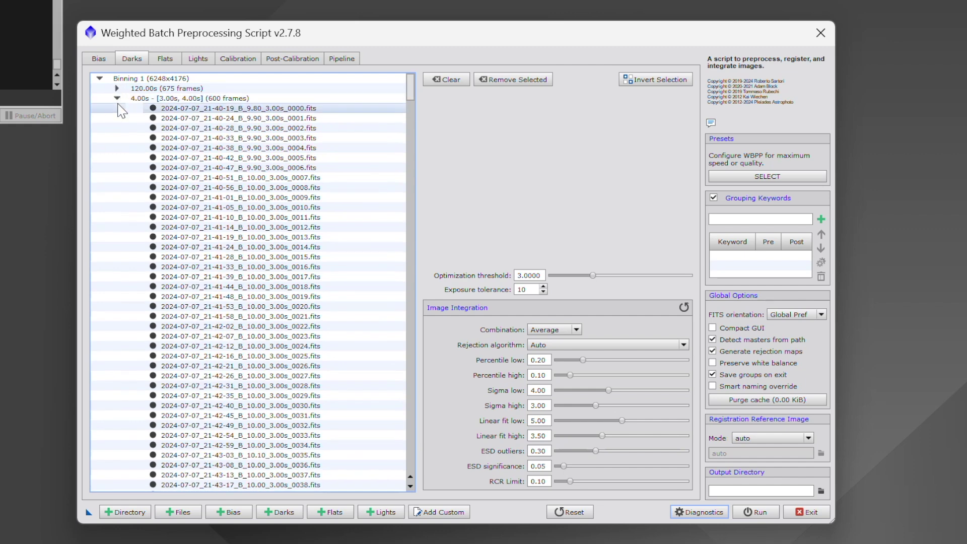
{"action": "left_click", "coordinate": [118, 98]}
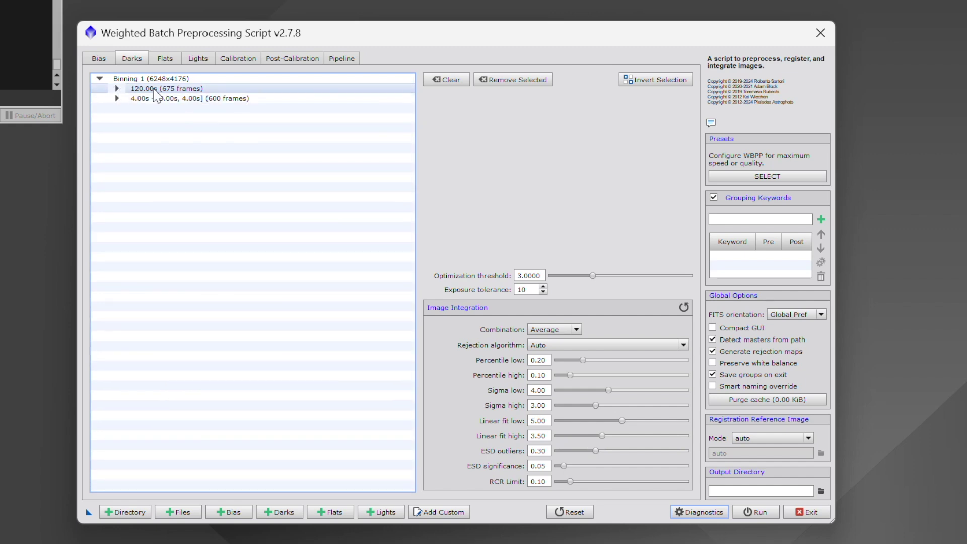
{"action": "left_click", "coordinate": [147, 98]}
Review the M101 flat frames by filter, collapsing the file list under each of the five filter groups
{"action": "left_click", "coordinate": [164, 59]}
{"action": "left_click", "coordinate": [135, 98]}
{"action": "left_click", "coordinate": [135, 118]}
{"action": "left_click", "coordinate": [136, 138]}
{"action": "left_click", "coordinate": [136, 139]}
{"action": "left_click", "coordinate": [134, 158]}
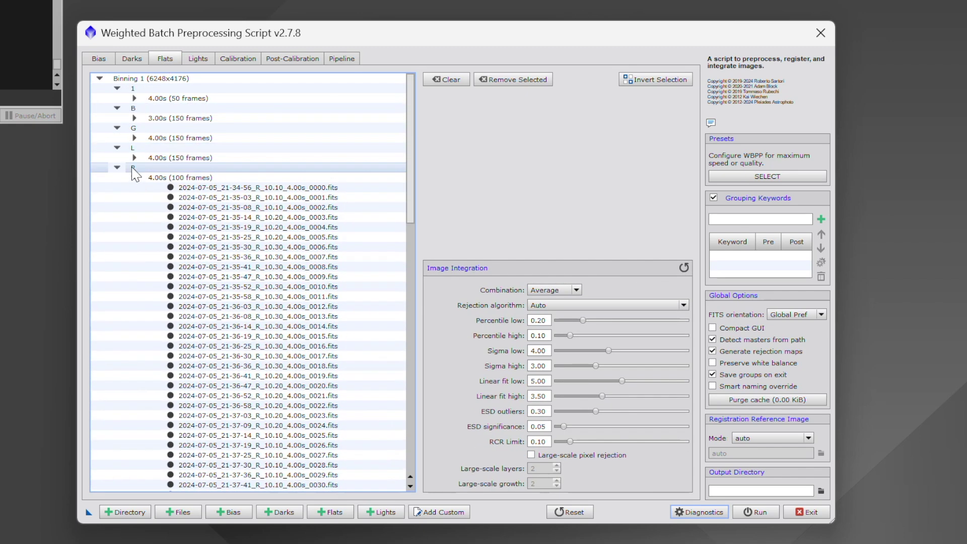
{"action": "left_click", "coordinate": [135, 177]}
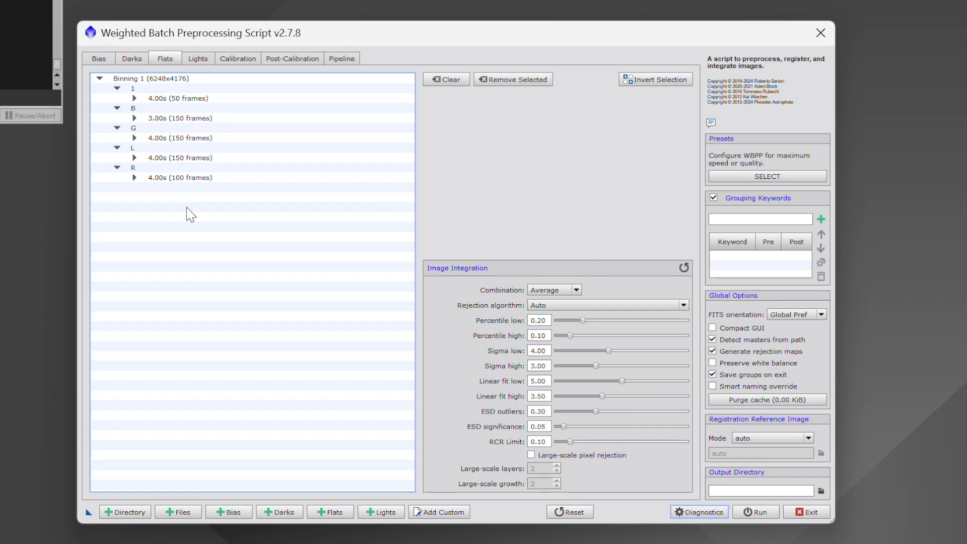
Compare the flat group under filter 1 with the group under filter L
{"action": "left_click", "coordinate": [147, 99]}
{"action": "left_click", "coordinate": [142, 93]}
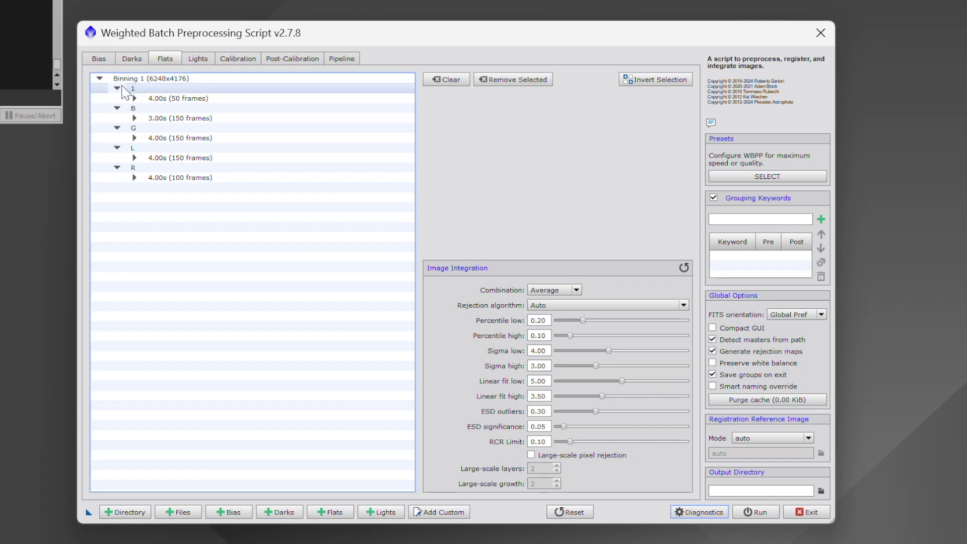
{"action": "left_click", "coordinate": [129, 100]}
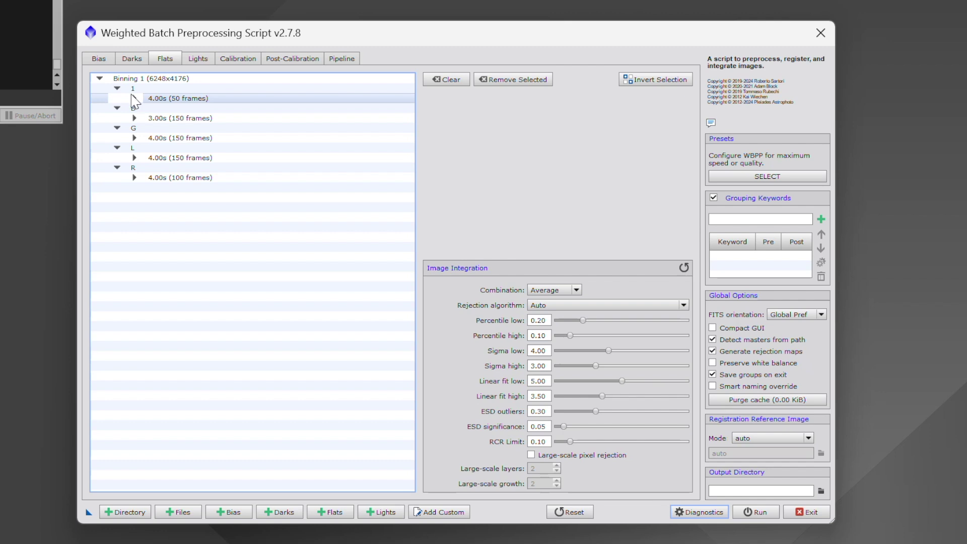
{"action": "left_click", "coordinate": [133, 157]}
{"action": "left_click", "coordinate": [127, 148]}
{"action": "left_click", "coordinate": [127, 159]}
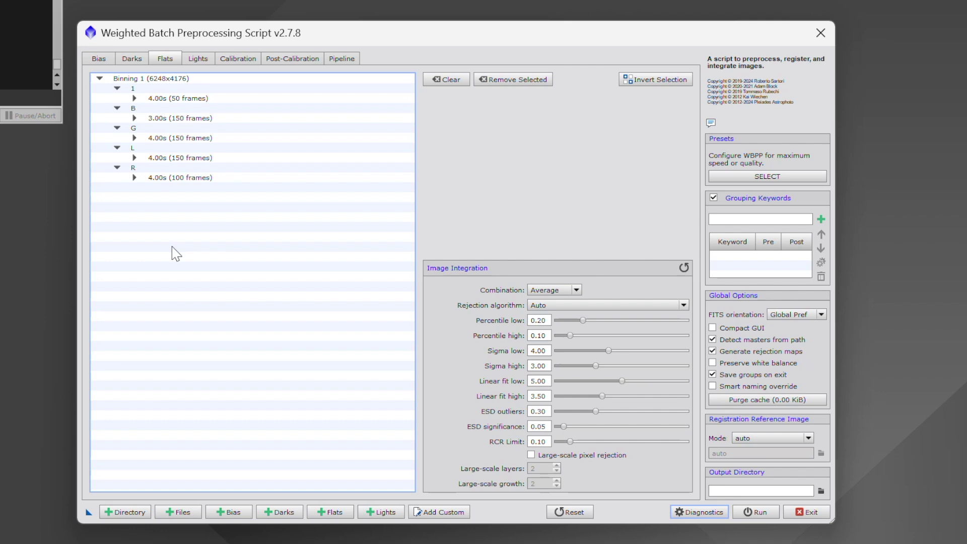
Reset the batch preprocessing script to clear all loaded frames, and exit it
{"action": "left_click", "coordinate": [570, 512]}
{"action": "left_click", "coordinate": [396, 273]}
{"action": "left_click", "coordinate": [396, 236]}
{"action": "left_click", "coordinate": [434, 302]}
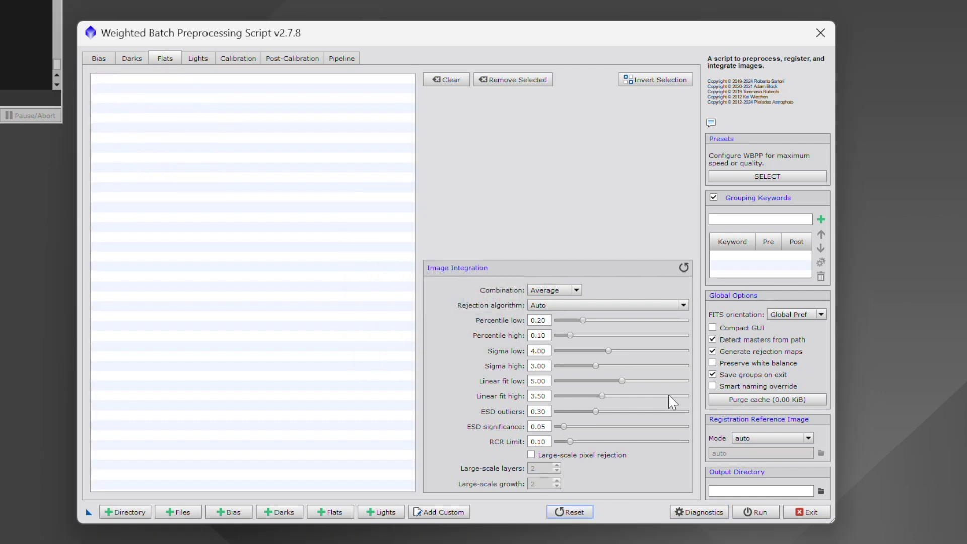
{"action": "left_click", "coordinate": [806, 512]}
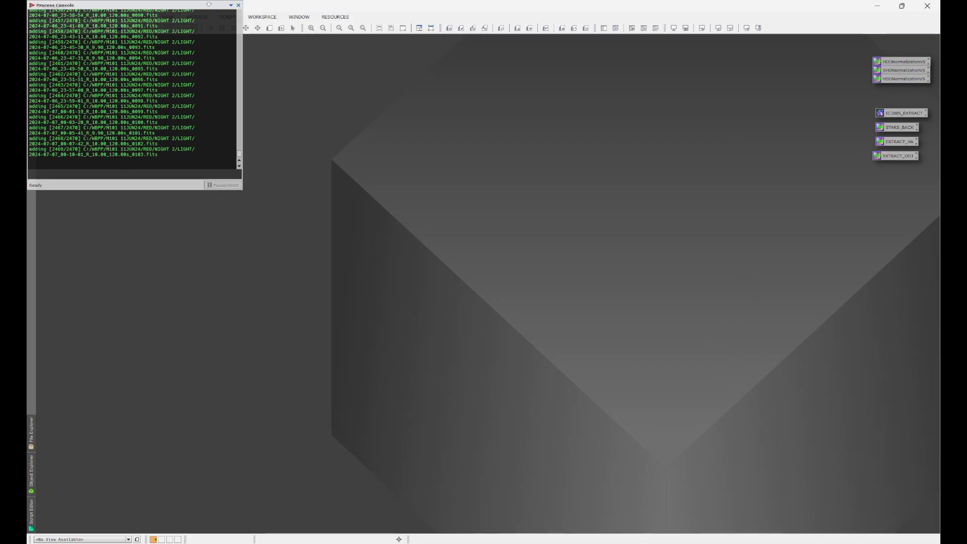
Open the first flat frame from C:\WBPP\M101 11JUN24\LUM\NIGHT 1\FLAT
{"action": "left_click", "coordinate": [40, 17]}
{"action": "left_click", "coordinate": [51, 29]}
{"action": "left_click", "coordinate": [73, 172]}
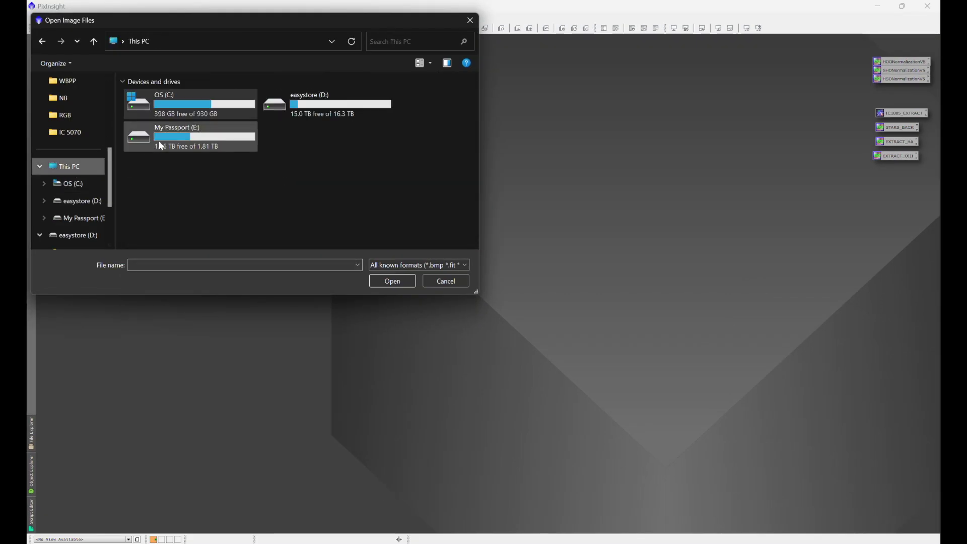
{"action": "double_click", "coordinate": [170, 105]}
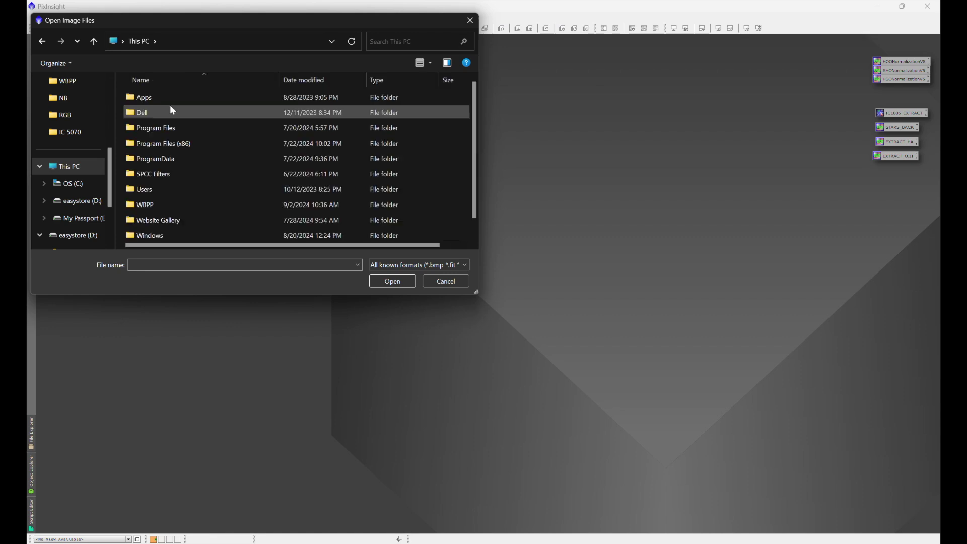
{"action": "double_click", "coordinate": [146, 204]}
{"action": "double_click", "coordinate": [136, 159]}
{"action": "double_click", "coordinate": [133, 129]}
{"action": "double_click", "coordinate": [138, 97]}
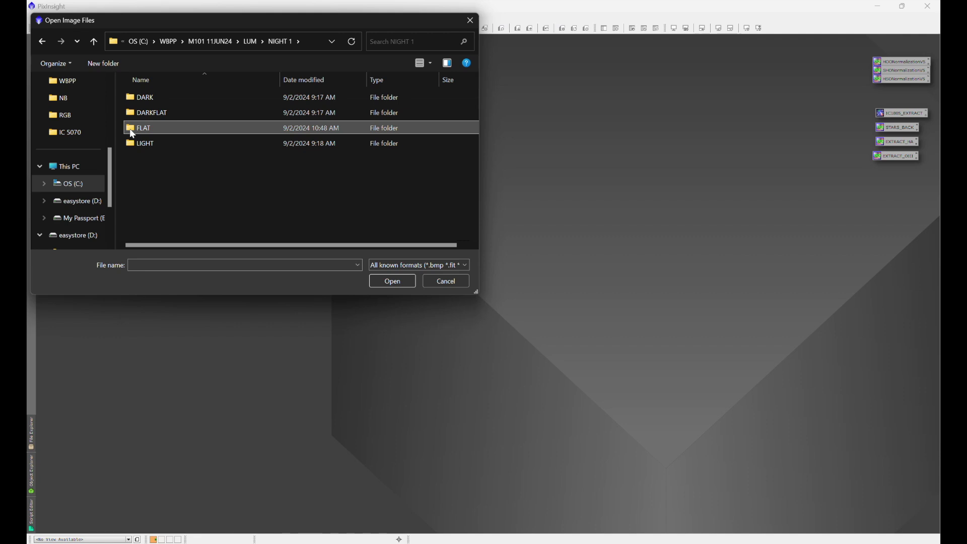
{"action": "double_click", "coordinate": [132, 130]}
{"action": "double_click", "coordinate": [145, 99]}
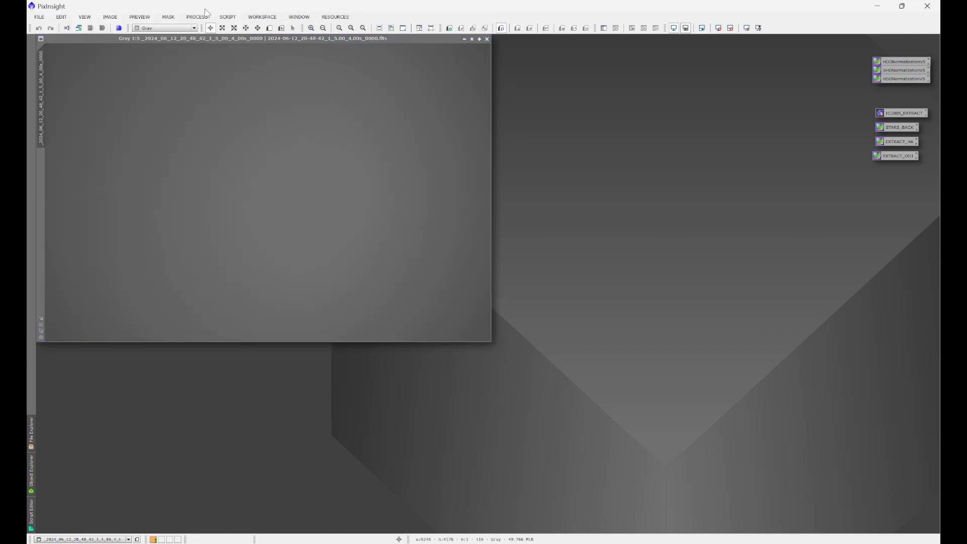
Open the FITSHeader process, reset it, load the opened flat's header and find its FILTER keyword
{"action": "left_click", "coordinate": [197, 16]}
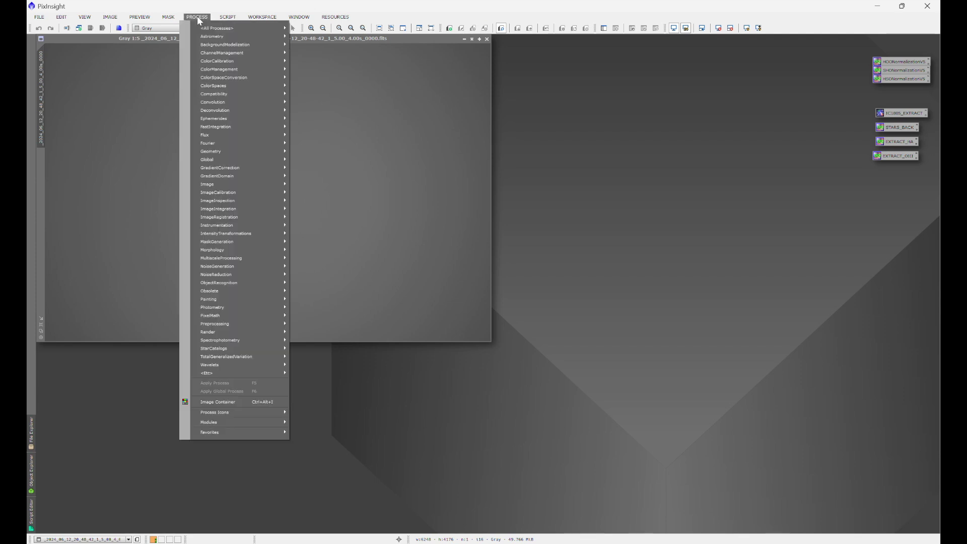
{"action": "mouse_move", "coordinate": [216, 28]}
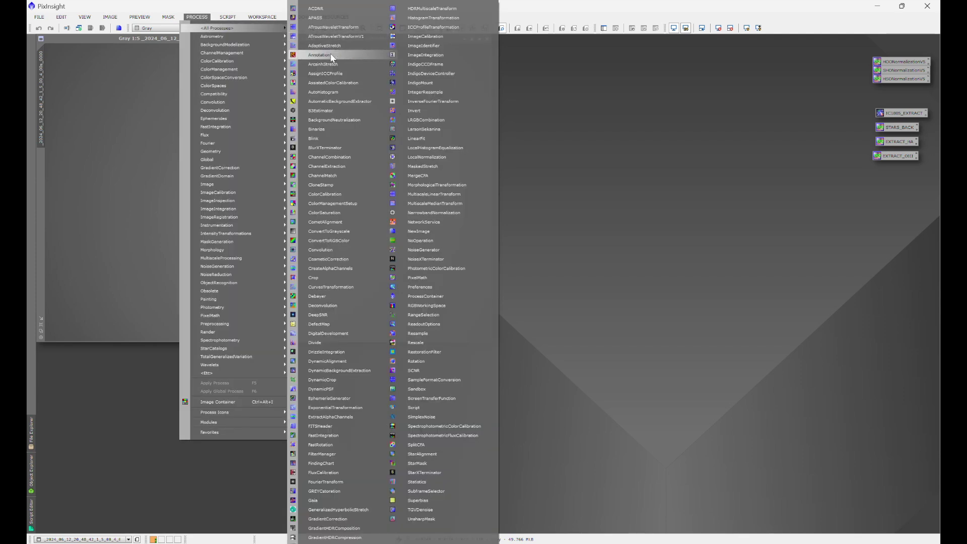
{"action": "left_click", "coordinate": [320, 426]}
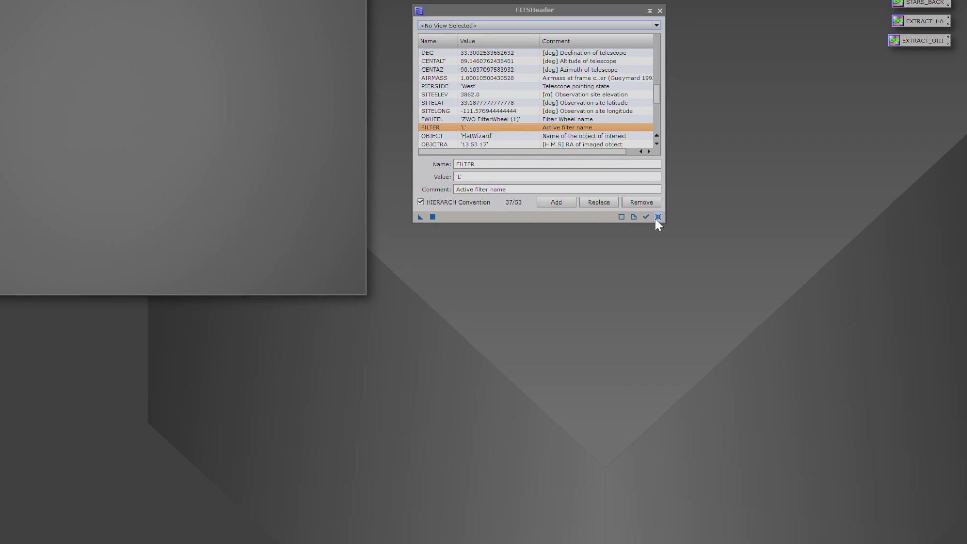
{"action": "left_click", "coordinate": [660, 216]}
{"action": "left_click", "coordinate": [469, 26]}
{"action": "left_click", "coordinate": [484, 43]}
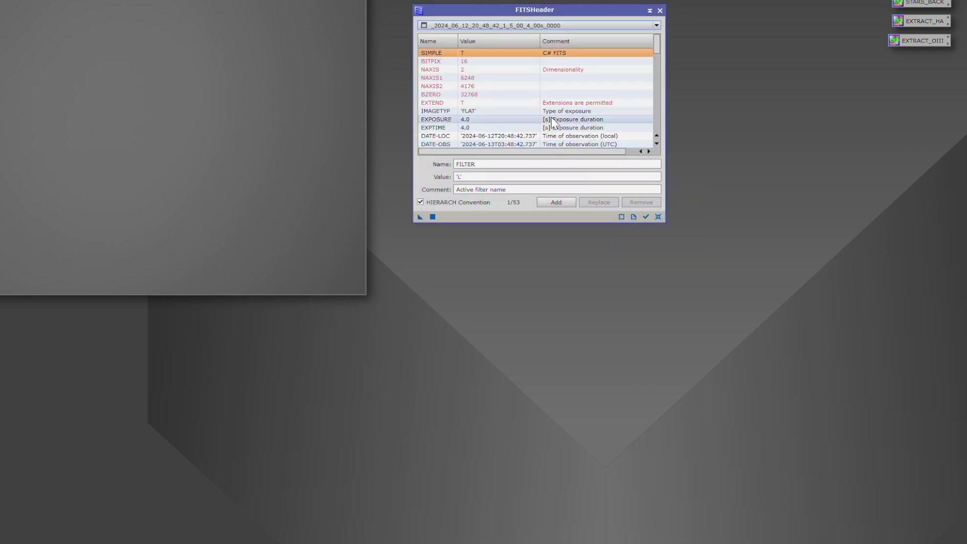
{"action": "scroll", "coordinate": [552, 117], "scroll_direction": "down", "scroll_amount": 5}
{"action": "scroll", "coordinate": [551, 117], "scroll_direction": "down", "scroll_amount": 5}
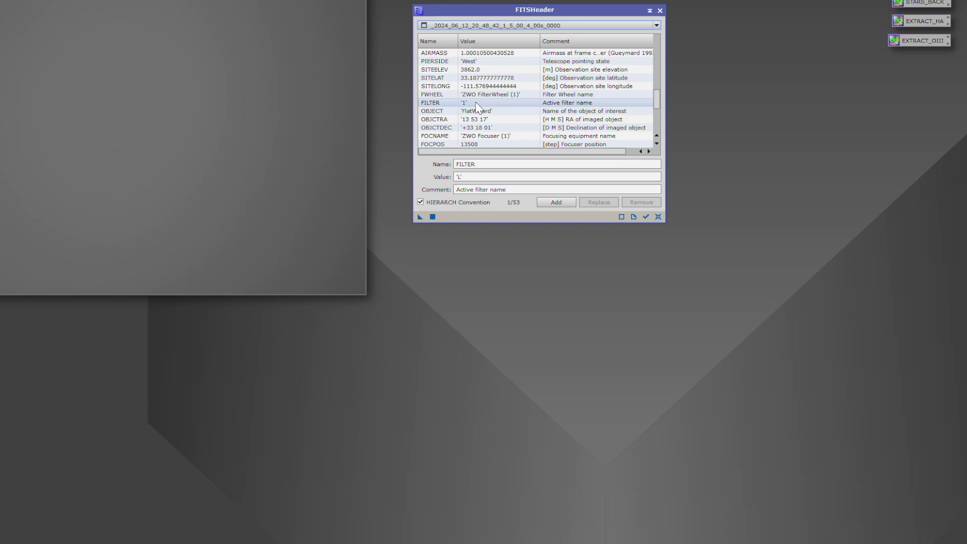
Replace the FILTER keyword's value with 'L' in the flat's header
{"action": "left_click", "coordinate": [477, 104]}
{"action": "left_click", "coordinate": [462, 177]}
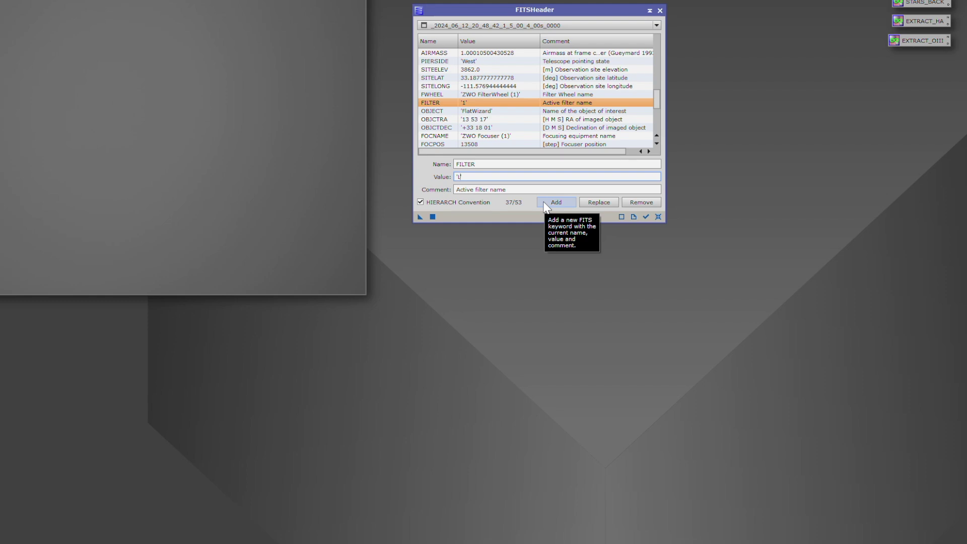
{"action": "left_click", "coordinate": [508, 164]}
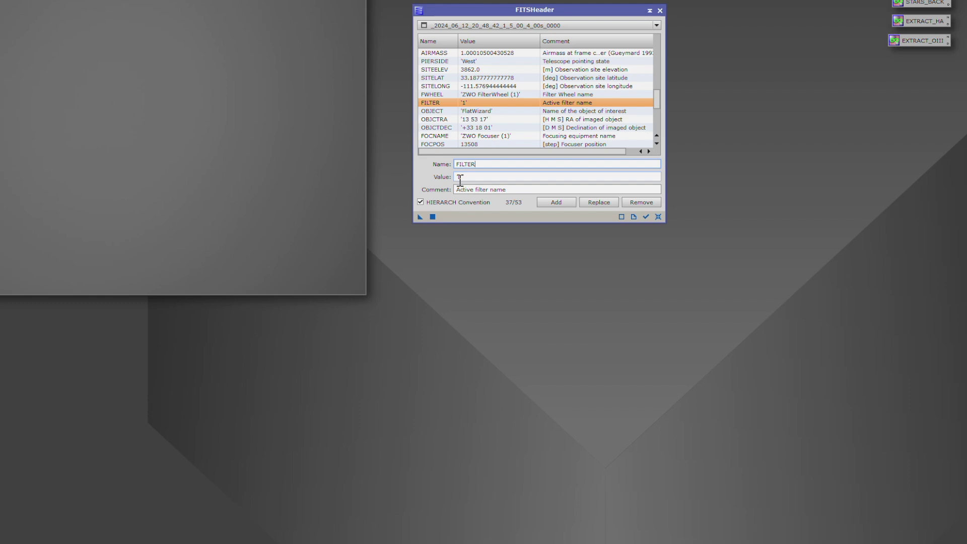
{"action": "left_click", "coordinate": [595, 203]}
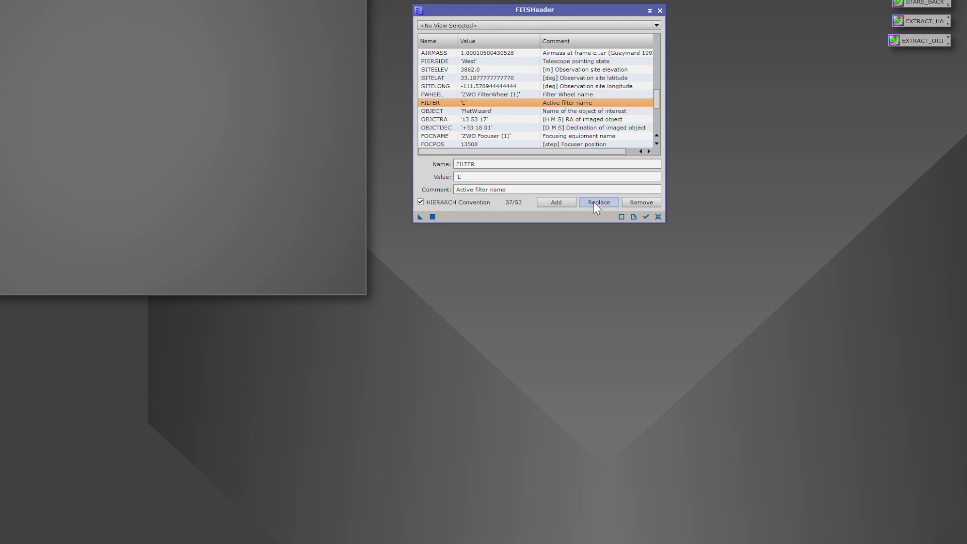
Create an Image Container, reset it, and add all flat frames from C:\WBPP\M101 11JUN24\LUM\NIGHT 1\FLAT
{"action": "right_click", "coordinate": [472, 323]}
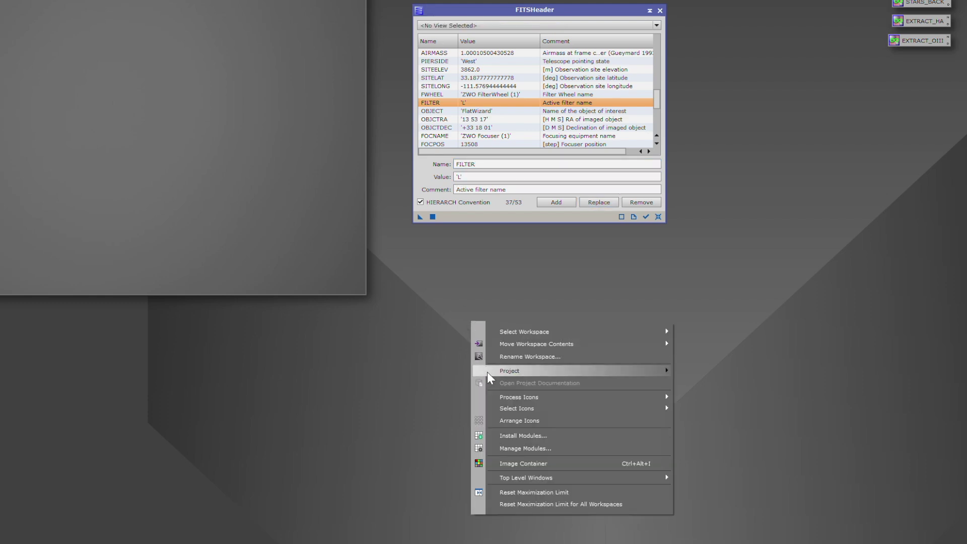
{"action": "left_click", "coordinate": [511, 465]}
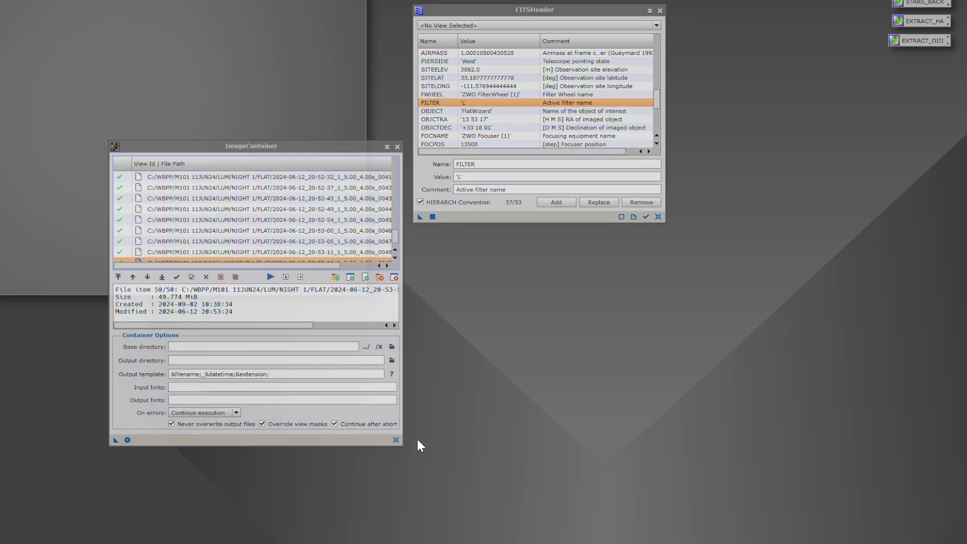
{"action": "left_click", "coordinate": [397, 440]}
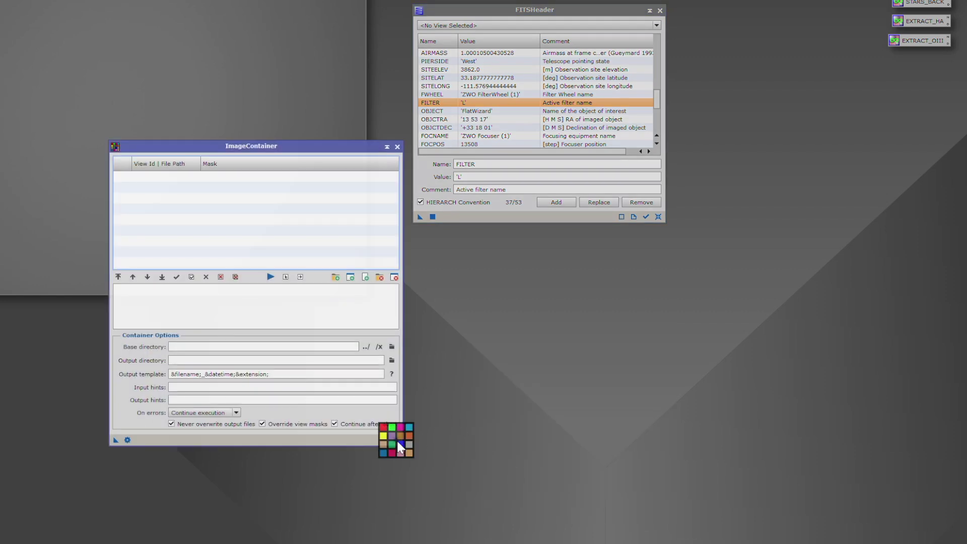
{"action": "left_click", "coordinate": [336, 278]}
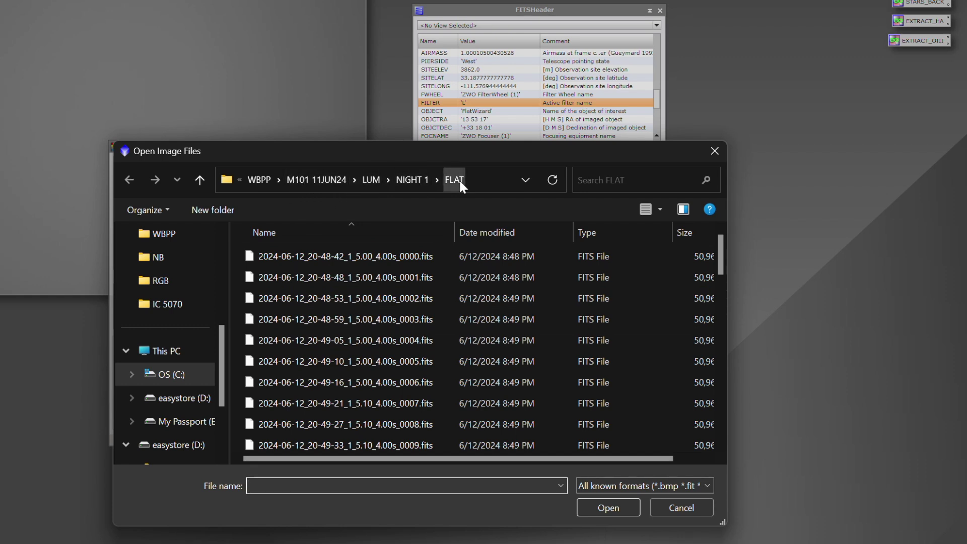
{"action": "left_click", "coordinate": [308, 258]}
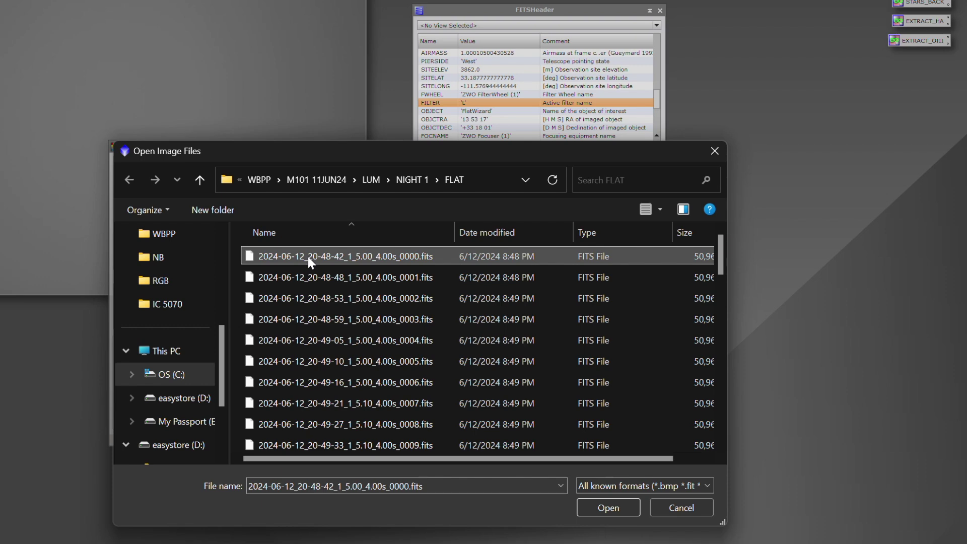
{"action": "key", "text": "ctrl+a"}
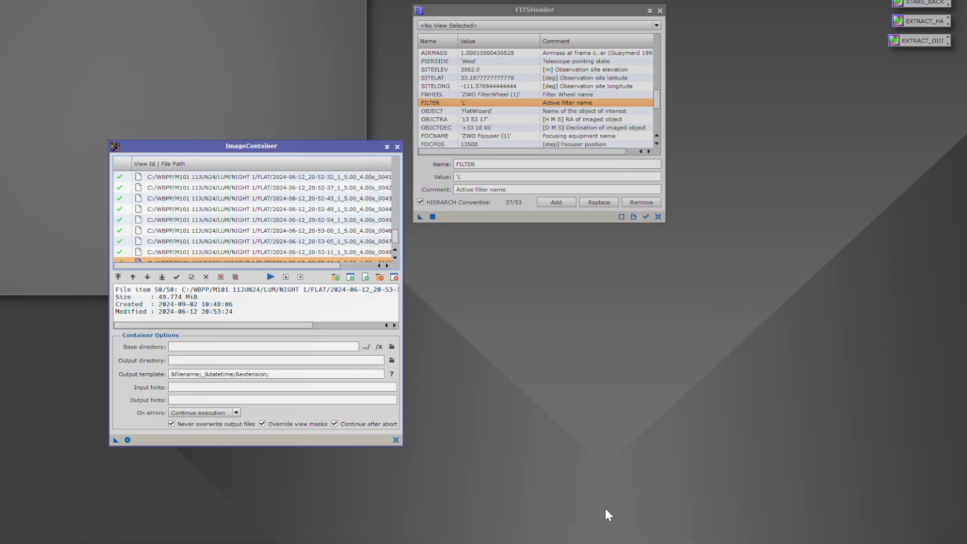
Start choosing the container's output directory and create a folder named CORRECTED LUM FLAT in C:\WBPP
{"action": "left_click", "coordinate": [392, 362]}
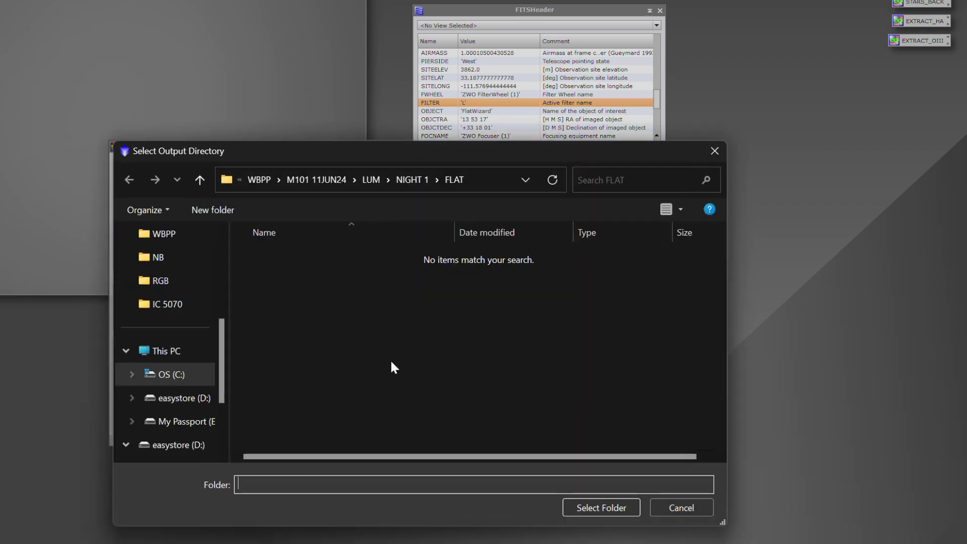
{"action": "left_click", "coordinate": [202, 352]}
{"action": "double_click", "coordinate": [300, 273]}
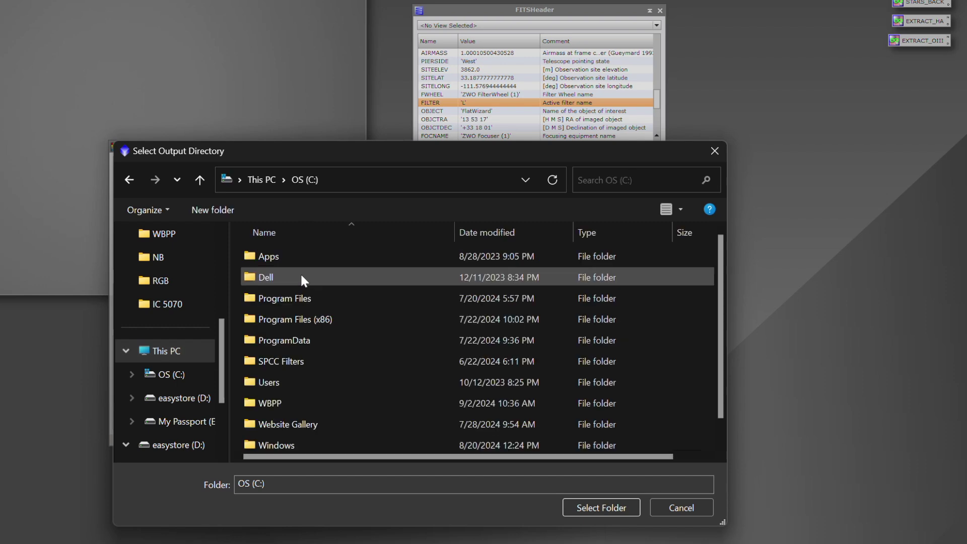
{"action": "left_click", "coordinate": [274, 402]}
{"action": "double_click", "coordinate": [273, 403]}
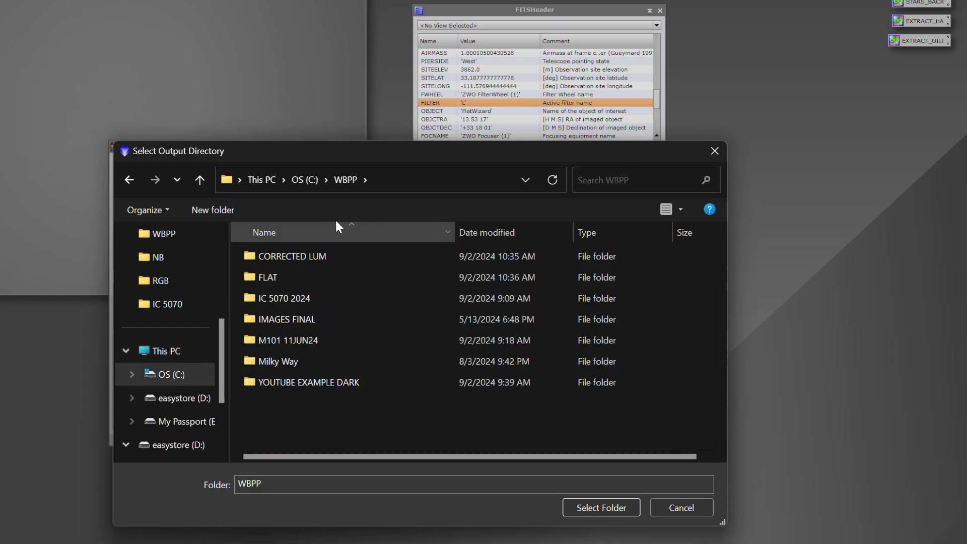
{"action": "right_click", "coordinate": [271, 402]}
{"action": "mouse_move", "coordinate": [298, 372]}
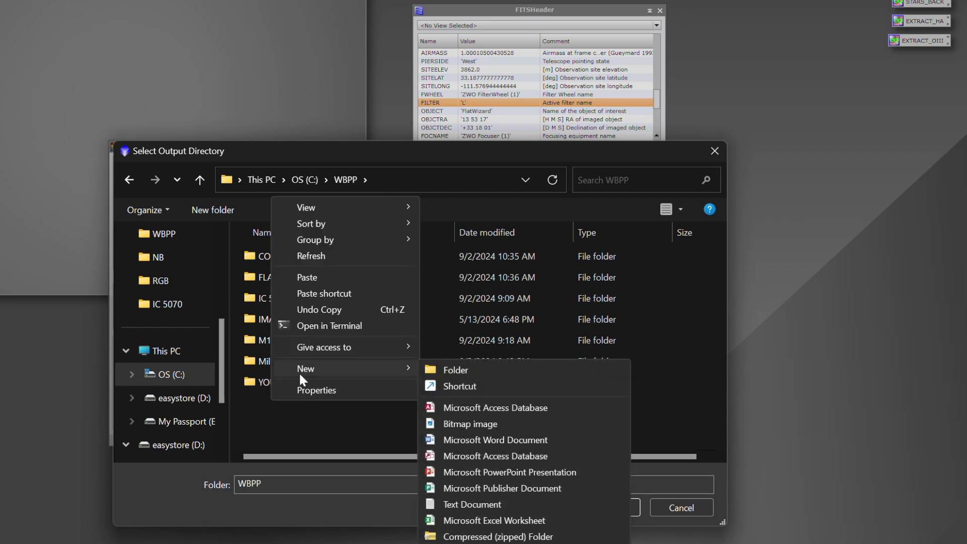
{"action": "left_click", "coordinate": [452, 372]}
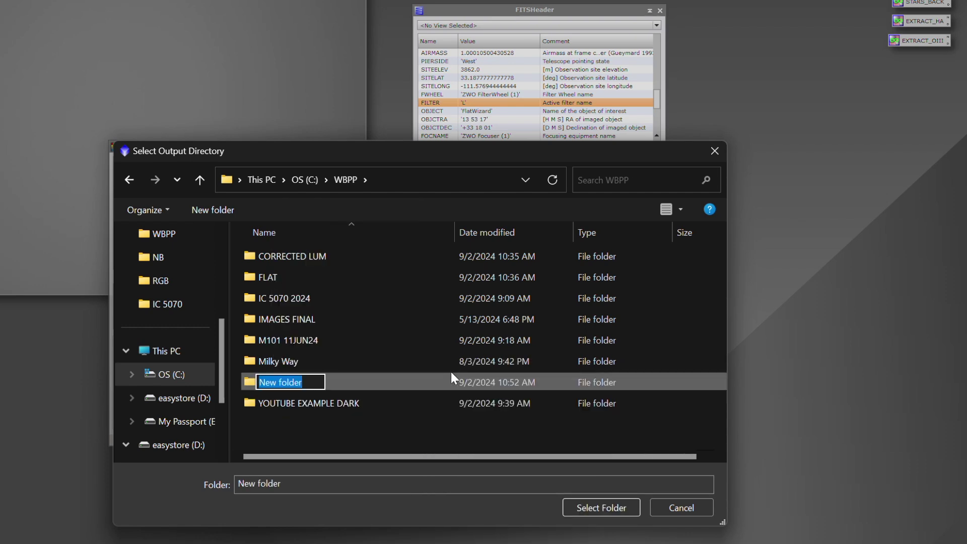
{"action": "type", "text": "CORRECTED"}
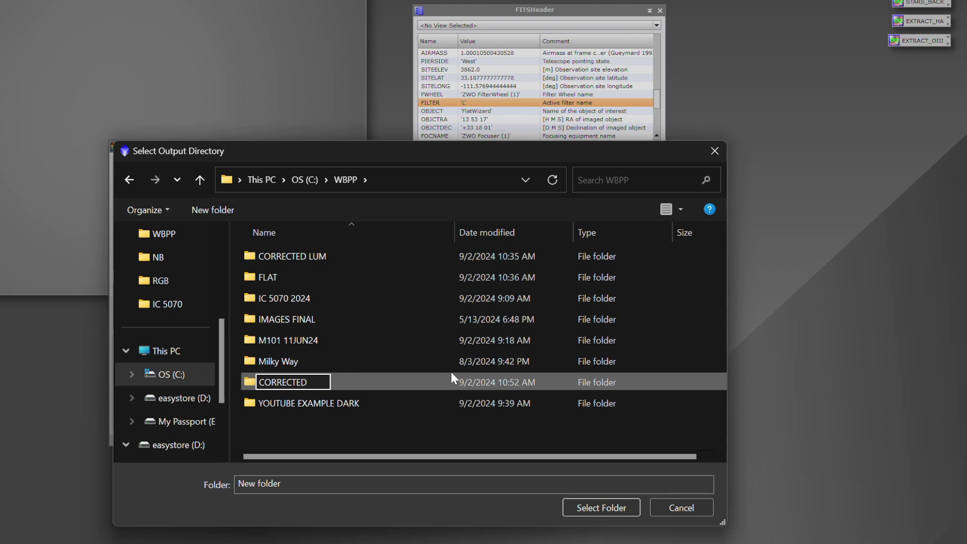
{"action": "type", "text": " LUM FLAT"}
{"action": "left_click", "coordinate": [328, 436]}
Create a FLAT subfolder inside CORRECTED LUM FLAT and set it as the container's output directory
{"action": "double_click", "coordinate": [270, 278]}
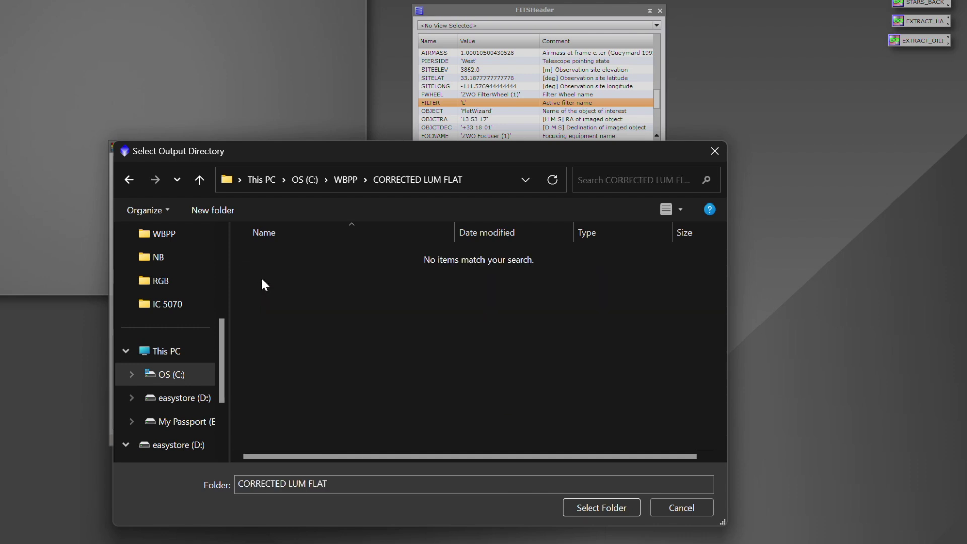
{"action": "right_click", "coordinate": [314, 288]}
{"action": "mouse_move", "coordinate": [426, 458]}
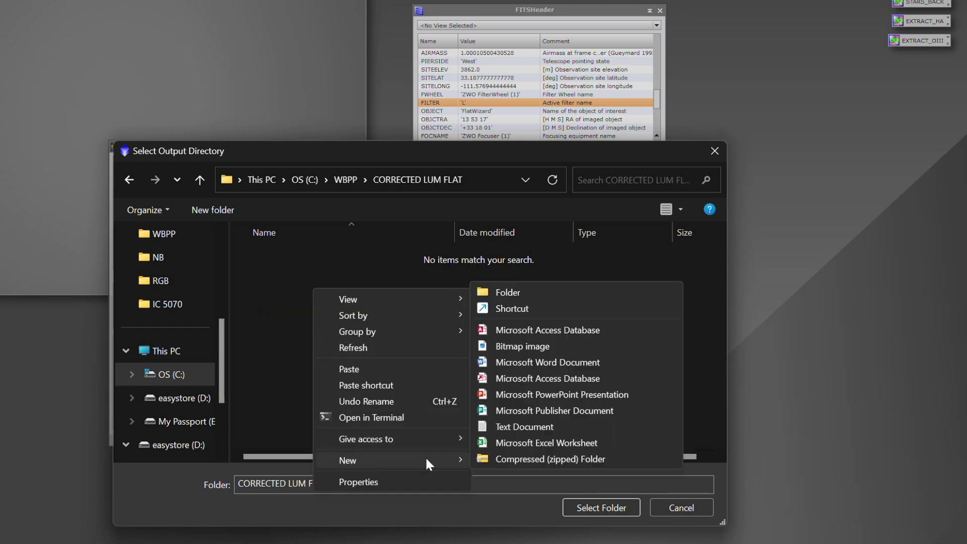
{"action": "left_click", "coordinate": [515, 293]}
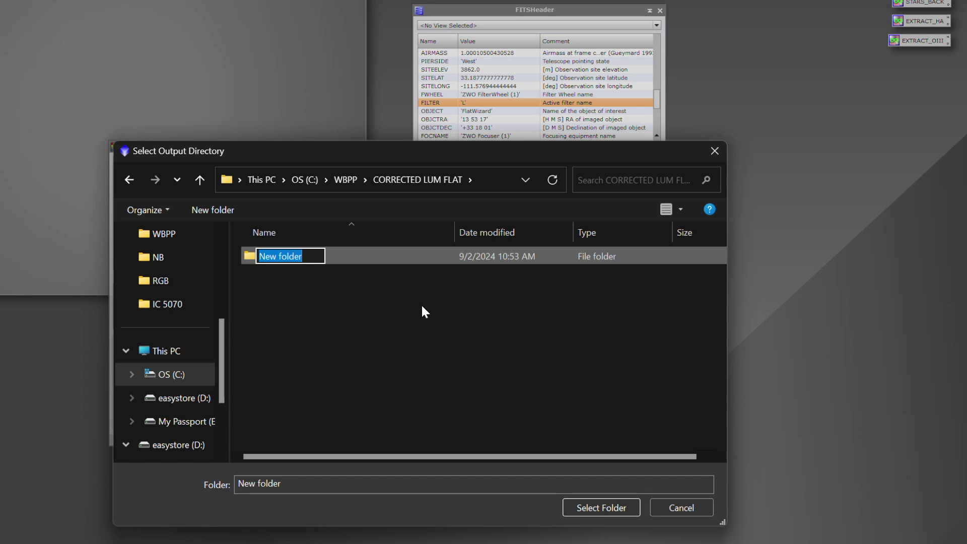
{"action": "type", "text": "FLAT"}
{"action": "key", "text": "Return"}
{"action": "left_click", "coordinate": [258, 262]}
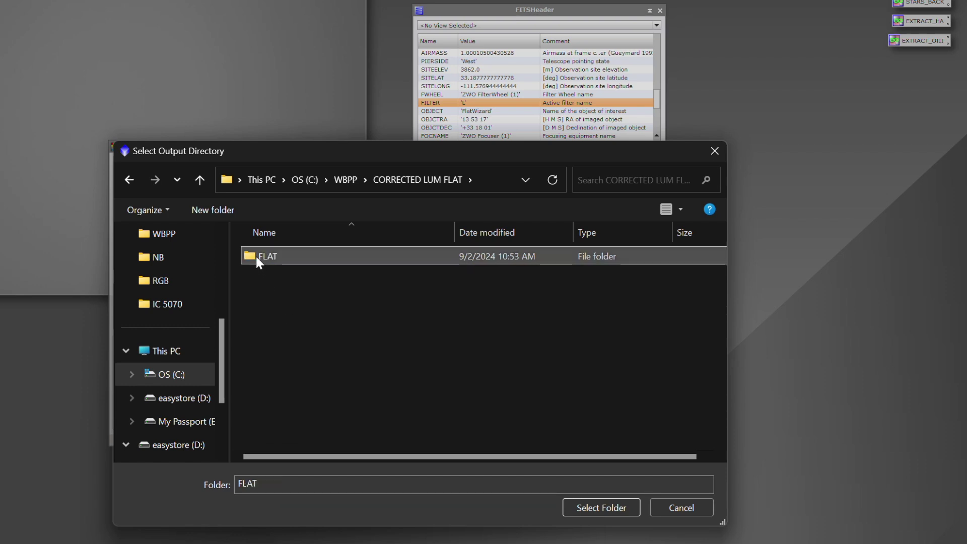
{"action": "left_click", "coordinate": [589, 507]}
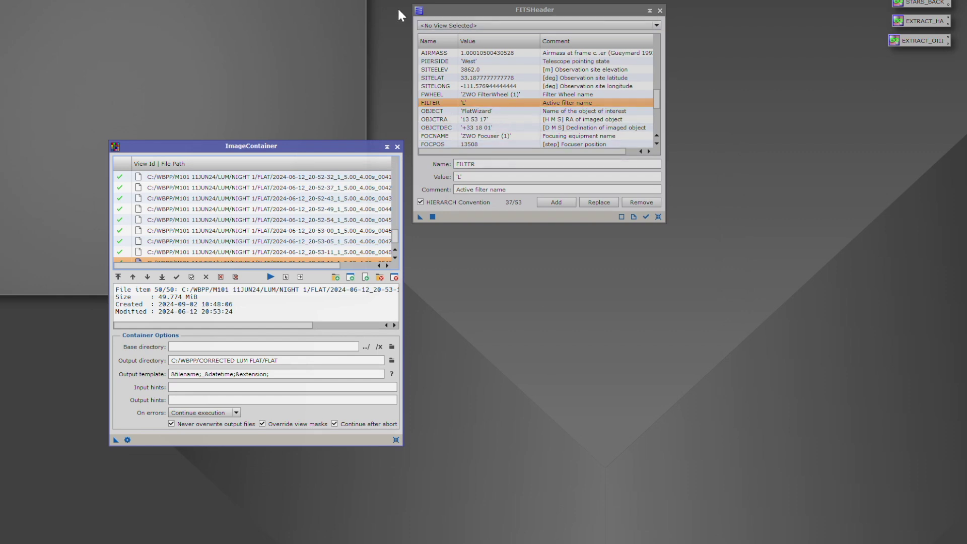
Reload the opened flat's header in FITSHeader and replace its FILTER value with 'L'
{"action": "left_click", "coordinate": [461, 26]}
{"action": "left_click", "coordinate": [460, 33]}
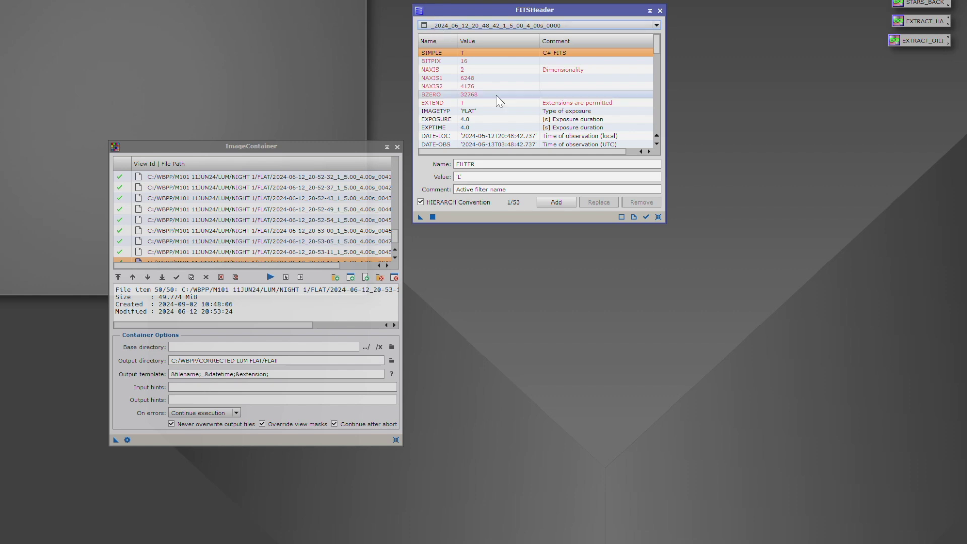
{"action": "scroll", "coordinate": [507, 101], "scroll_direction": "down", "scroll_amount": 4}
{"action": "scroll", "coordinate": [506, 99], "scroll_direction": "down", "scroll_amount": 3}
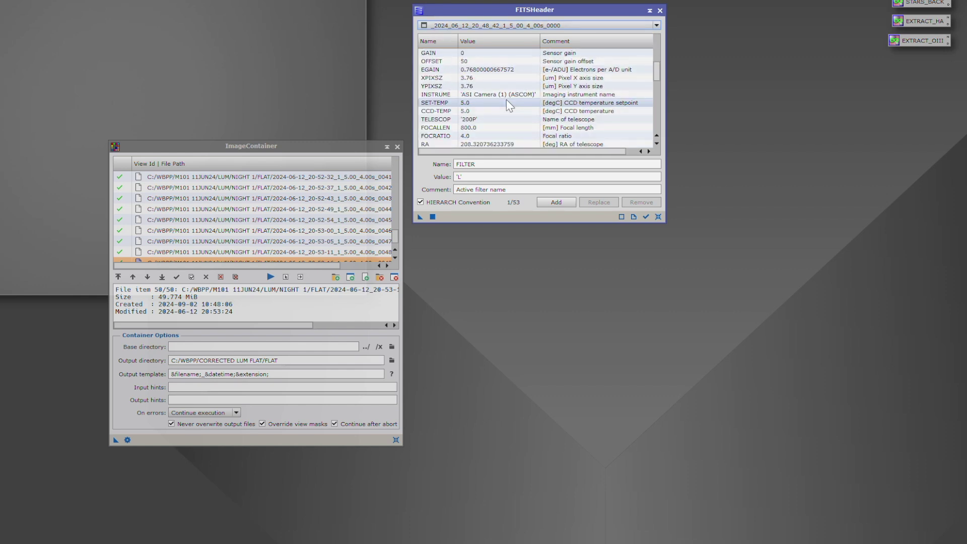
{"action": "scroll", "coordinate": [499, 108], "scroll_direction": "down", "scroll_amount": 3}
{"action": "left_click", "coordinate": [468, 102]}
{"action": "left_click", "coordinate": [529, 178]}
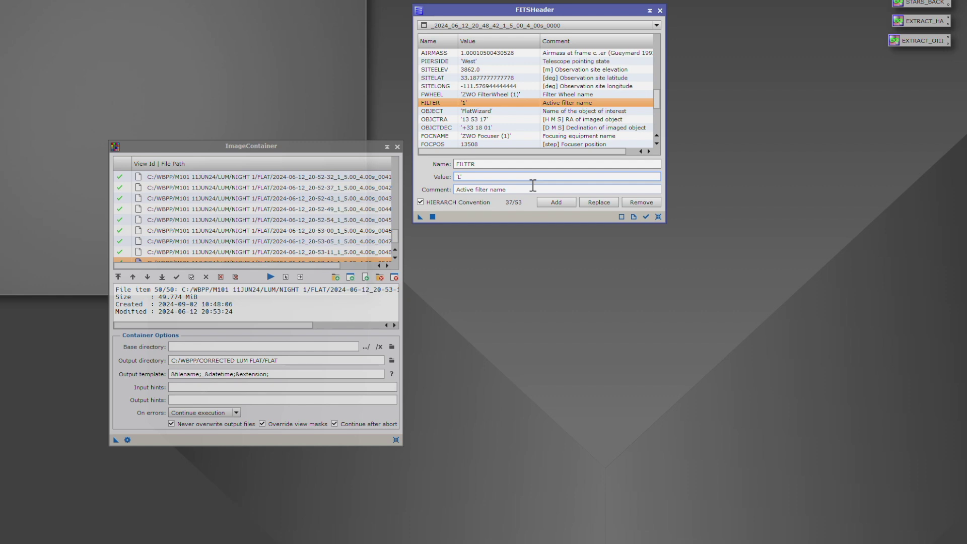
{"action": "left_click", "coordinate": [599, 203]}
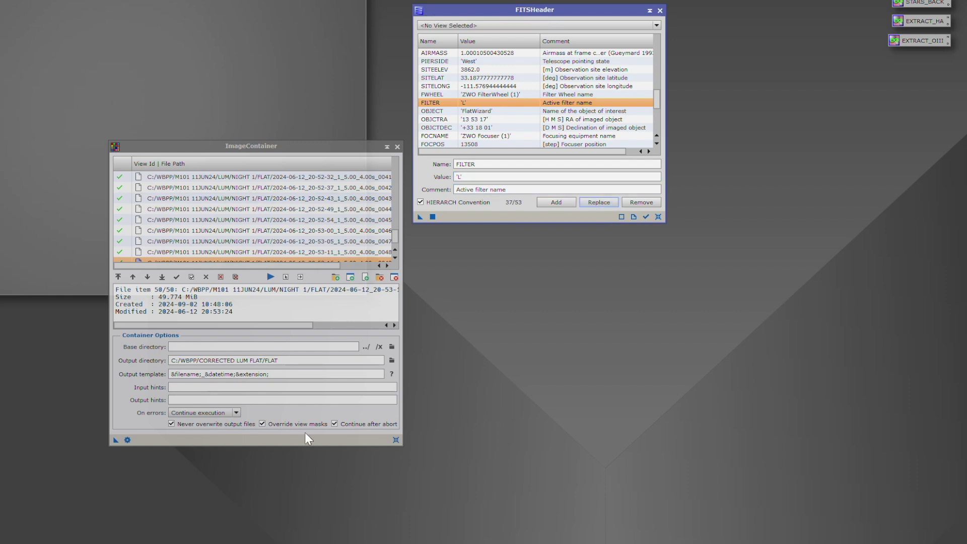
Save the Image Container as a workspace icon, close its window, and apply the FITSHeader instance to the icon
{"action": "left_click_drag", "start_coordinate": [115, 439], "coordinate": [521, 331]}
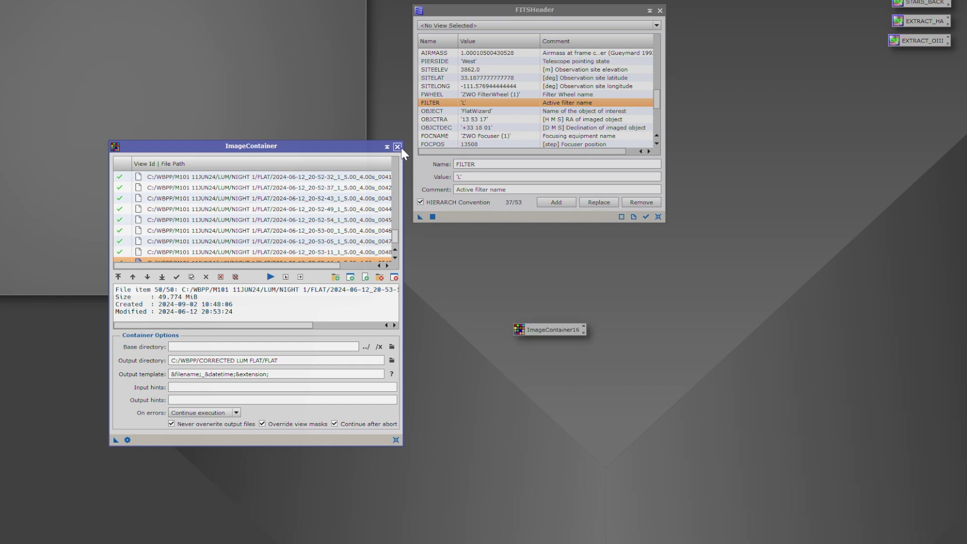
{"action": "left_click", "coordinate": [398, 146]}
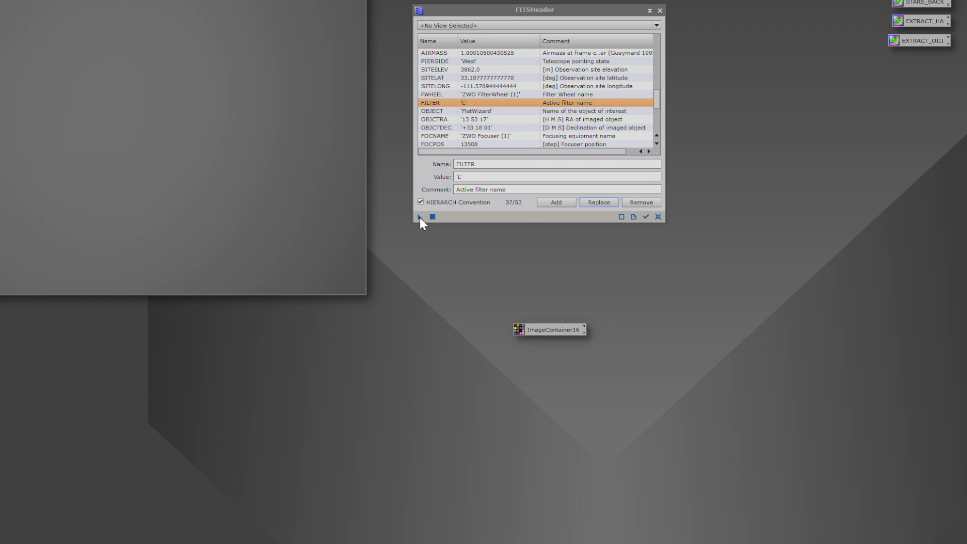
{"action": "left_click_drag", "start_coordinate": [420, 217], "coordinate": [550, 335]}
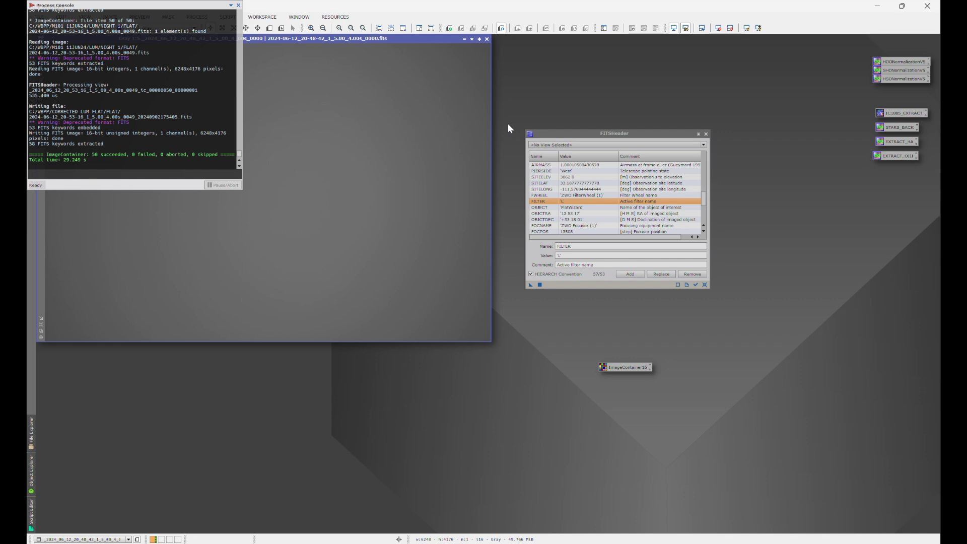
Close the process console, flat image and FITSHeader window, and delete the Image Container icon
{"action": "left_click", "coordinate": [238, 5]}
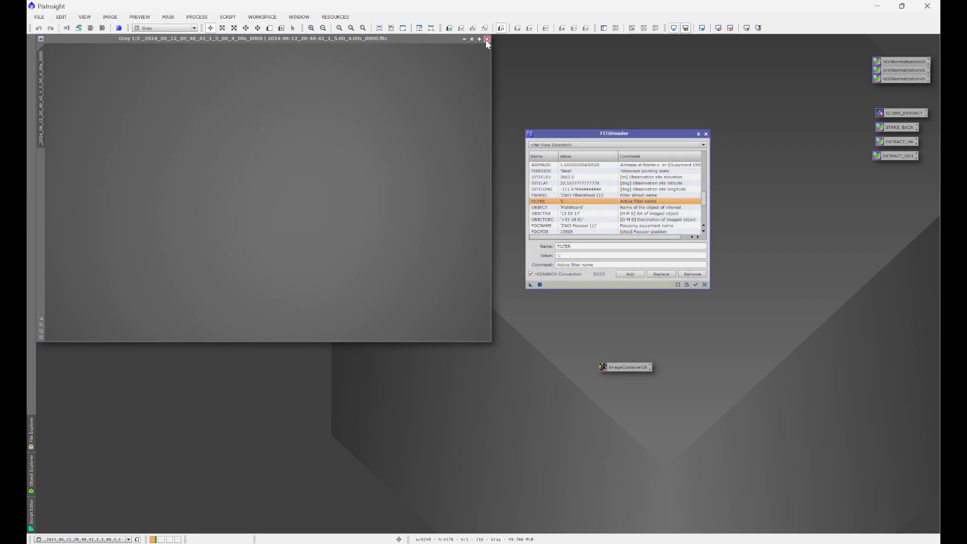
{"action": "left_click", "coordinate": [487, 40]}
{"action": "left_click", "coordinate": [707, 134]}
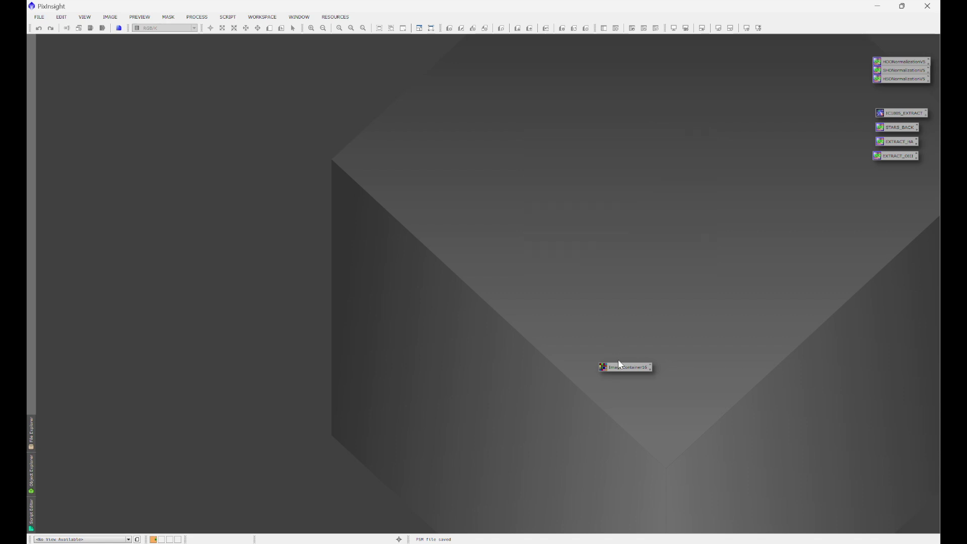
{"action": "right_click", "coordinate": [621, 366]}
{"action": "left_click", "coordinate": [650, 480]}
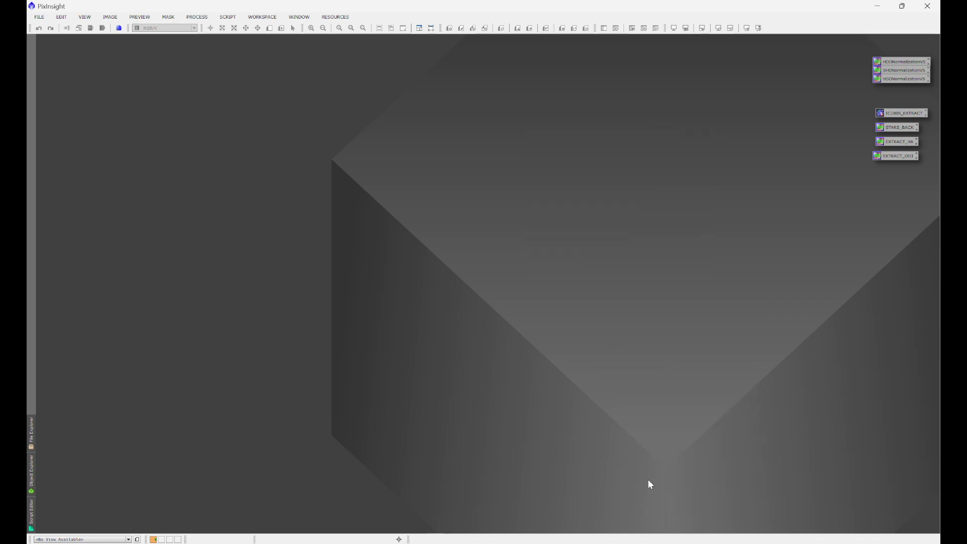
In File Explorer, delete the old FLAT folder from C:\WBPP\M101 11JUN24\LUM\NIGHT 1
{"action": "key", "text": "super+e"}
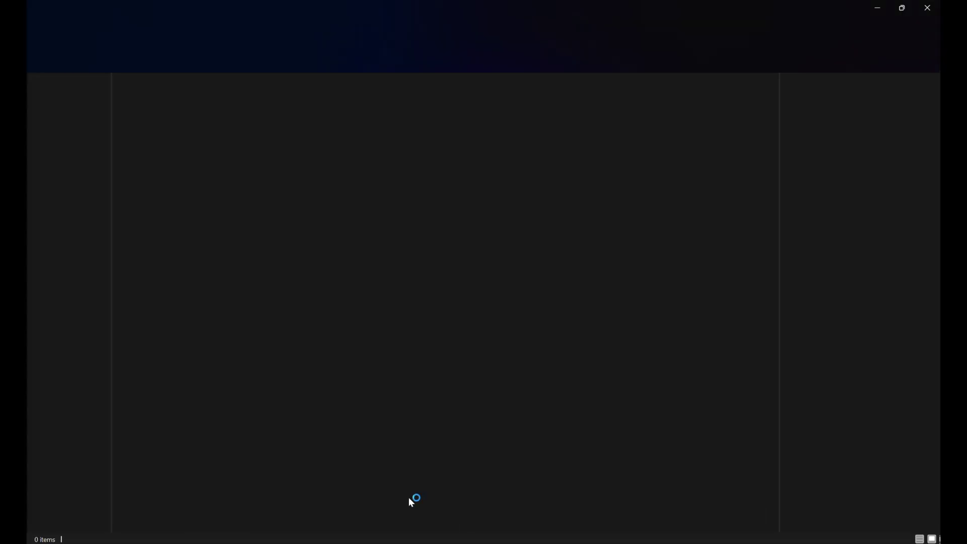
{"action": "left_click", "coordinate": [74, 345]}
{"action": "double_click", "coordinate": [194, 114]}
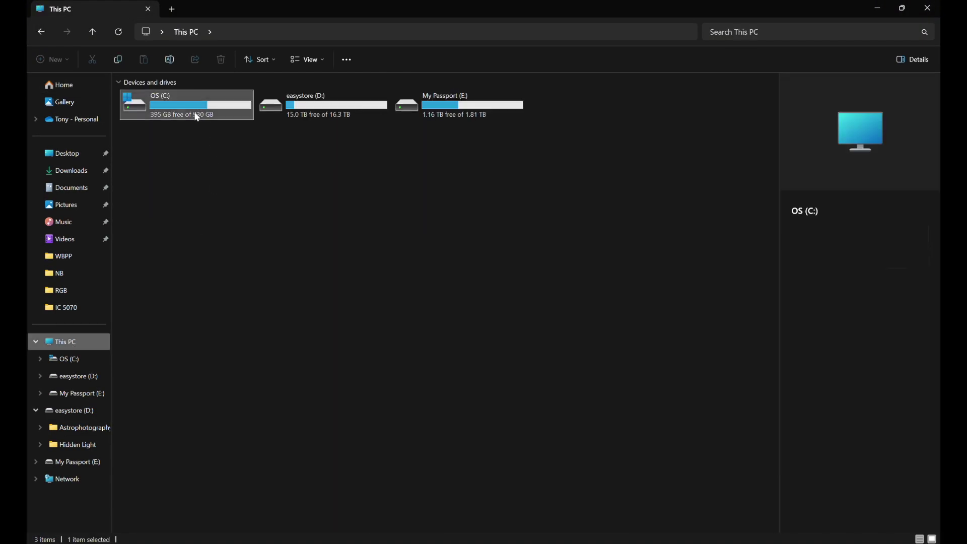
{"action": "left_click", "coordinate": [133, 207]}
{"action": "double_click", "coordinate": [131, 210]}
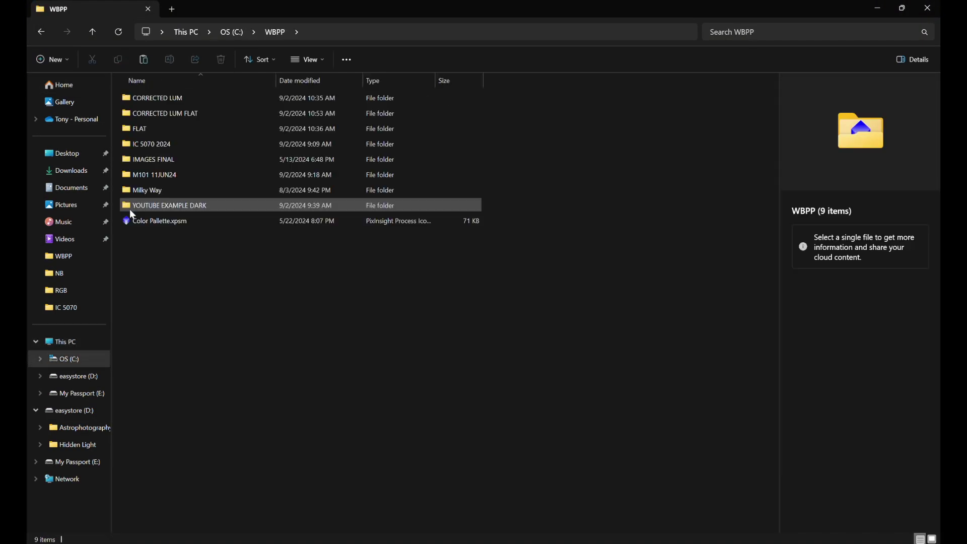
{"action": "left_click", "coordinate": [131, 177]}
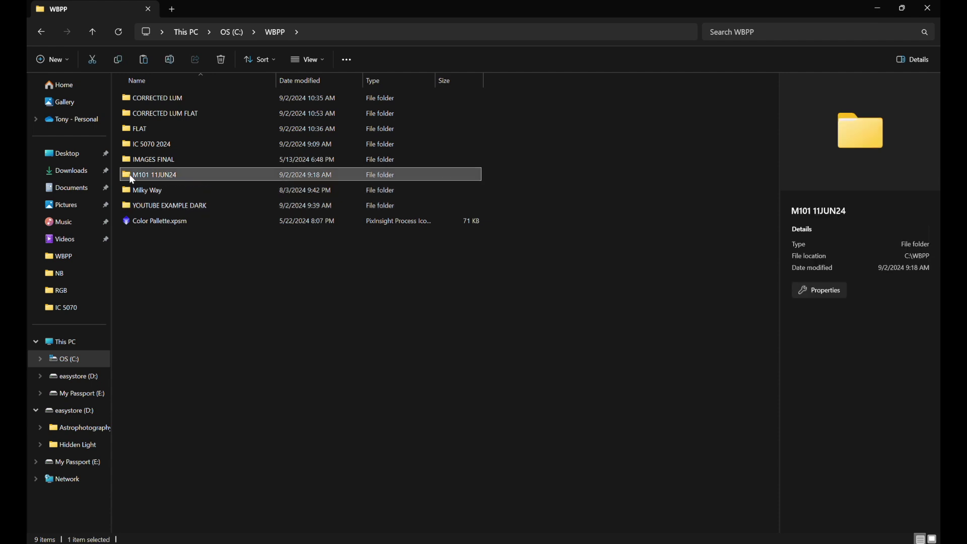
{"action": "double_click", "coordinate": [132, 176]}
{"action": "double_click", "coordinate": [129, 129]}
{"action": "double_click", "coordinate": [131, 101]}
{"action": "left_click", "coordinate": [130, 129]}
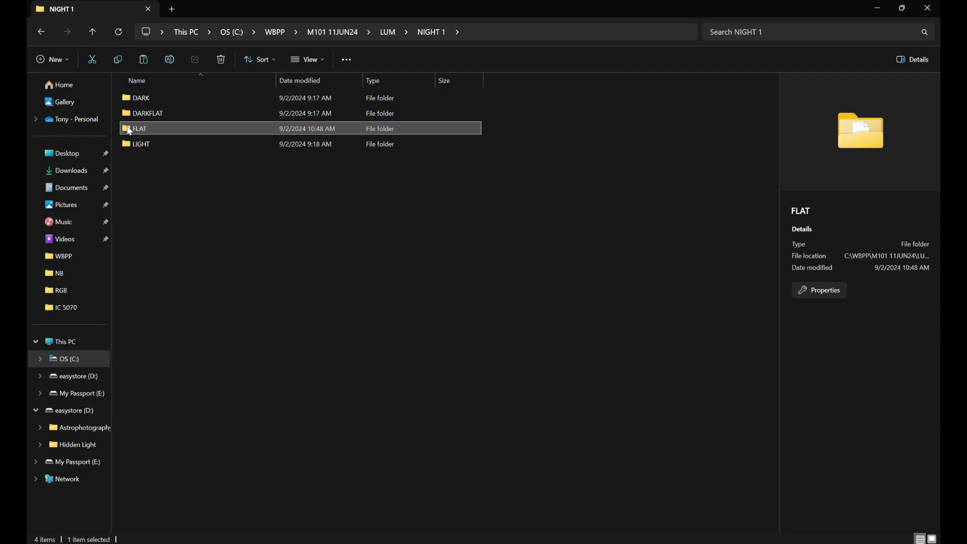
{"action": "key", "text": "Delete"}
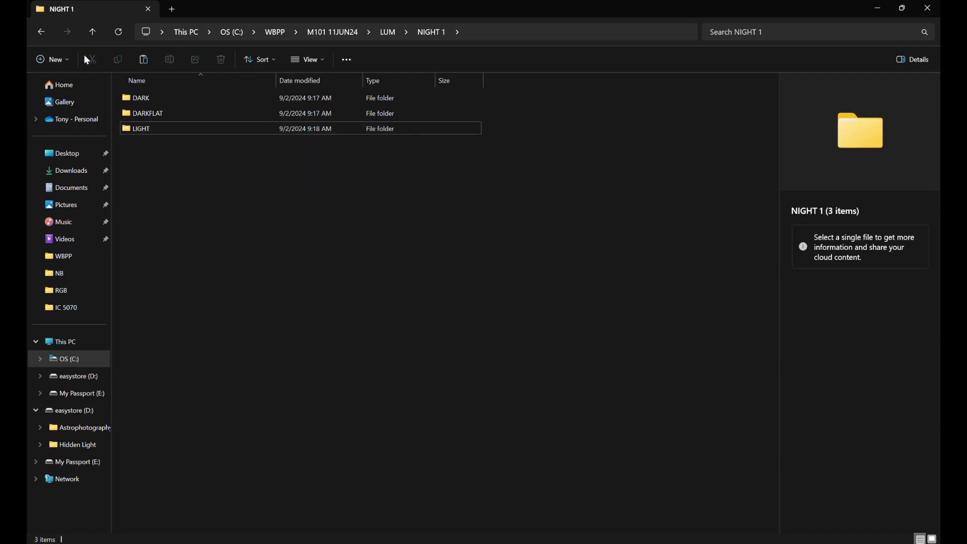
Go back to the WBPP folder and copy the FLAT folder inside CORRECTED LUM FLAT
{"action": "left_click", "coordinate": [46, 33]}
{"action": "left_click", "coordinate": [44, 32]}
{"action": "left_click", "coordinate": [44, 32]}
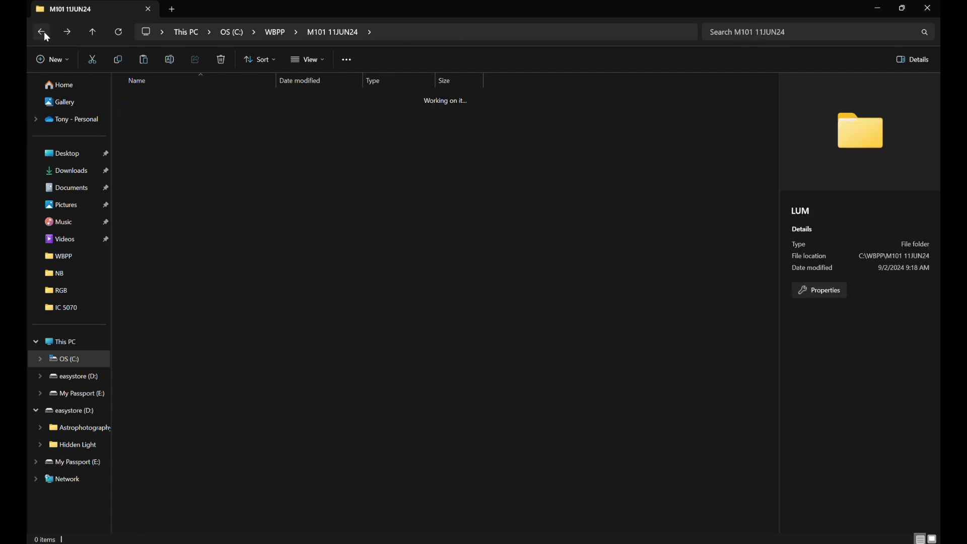
{"action": "double_click", "coordinate": [143, 113]}
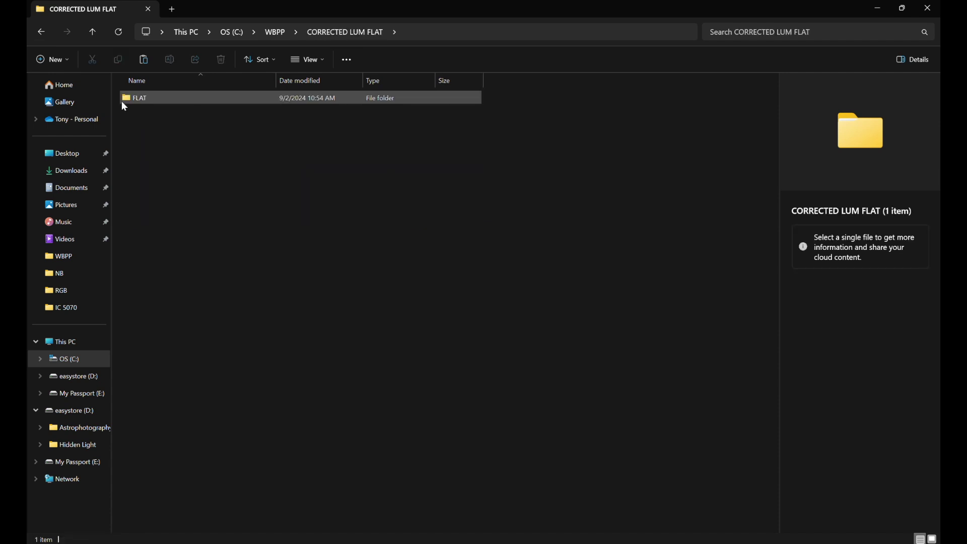
{"action": "left_click", "coordinate": [126, 101]}
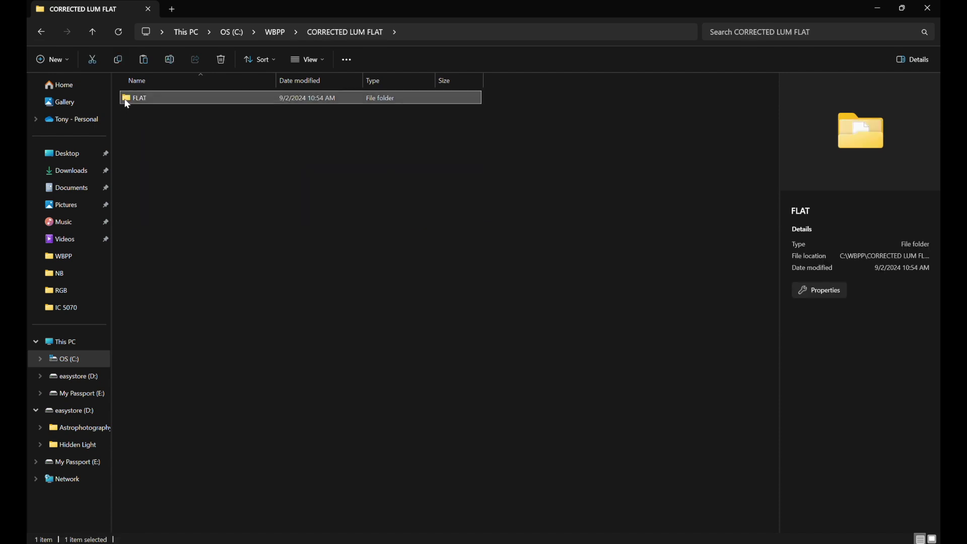
Paste the corrected FLAT folder into M101 11JUN24\LUM\NIGHT 1 and close File Explorer
{"action": "left_click", "coordinate": [38, 30]}
{"action": "left_click", "coordinate": [38, 31]}
{"action": "key", "text": "alt+Right"}
{"action": "double_click", "coordinate": [134, 174]}
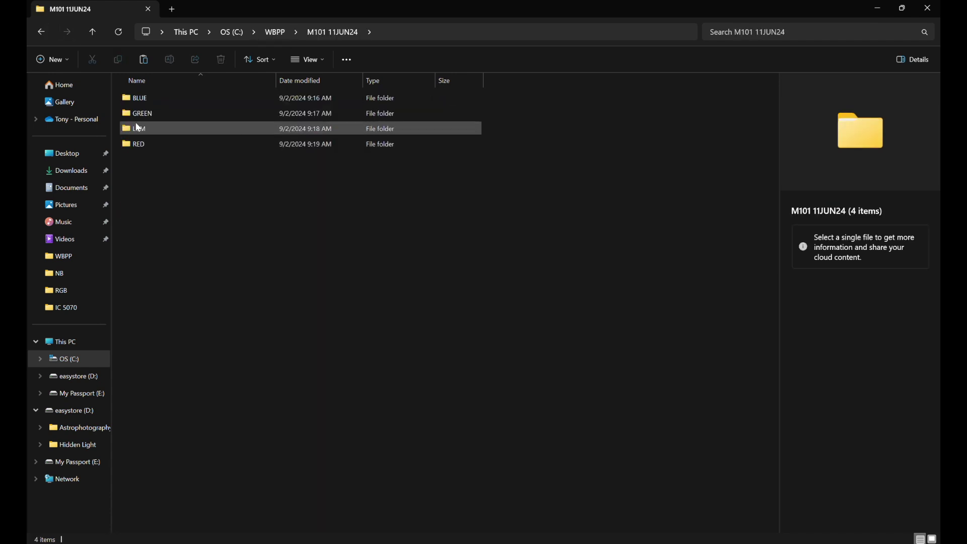
{"action": "double_click", "coordinate": [129, 130]}
{"action": "double_click", "coordinate": [129, 99]}
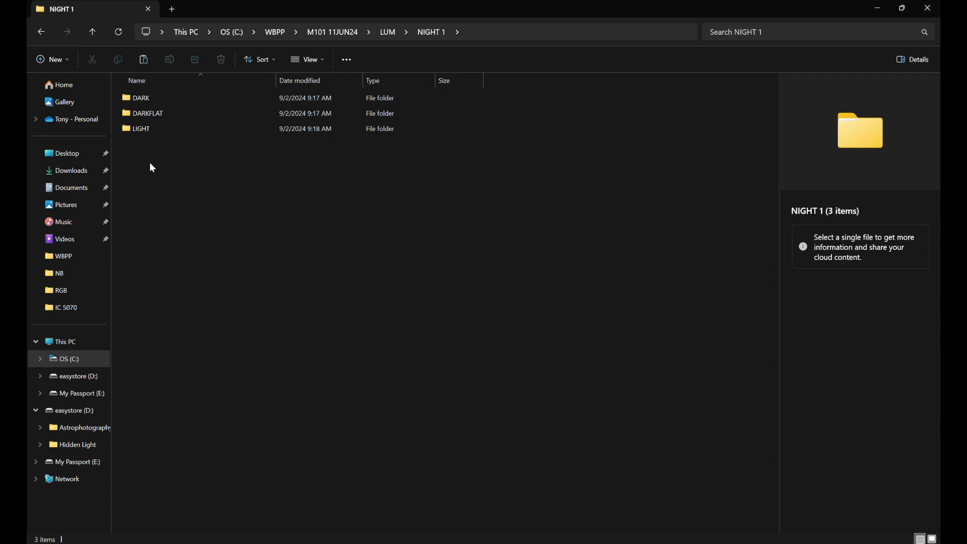
{"action": "key", "text": "ctrl+v"}
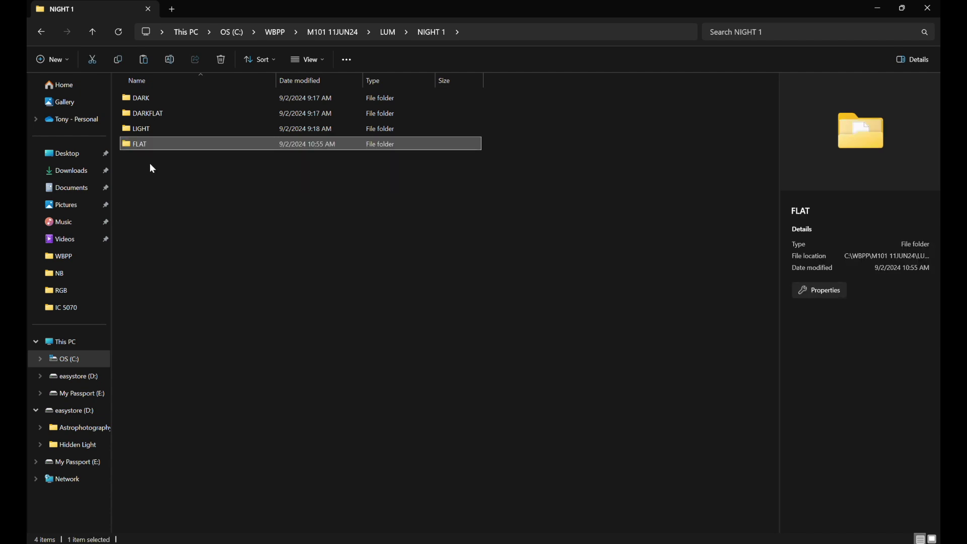
{"action": "left_click", "coordinate": [929, 8]}
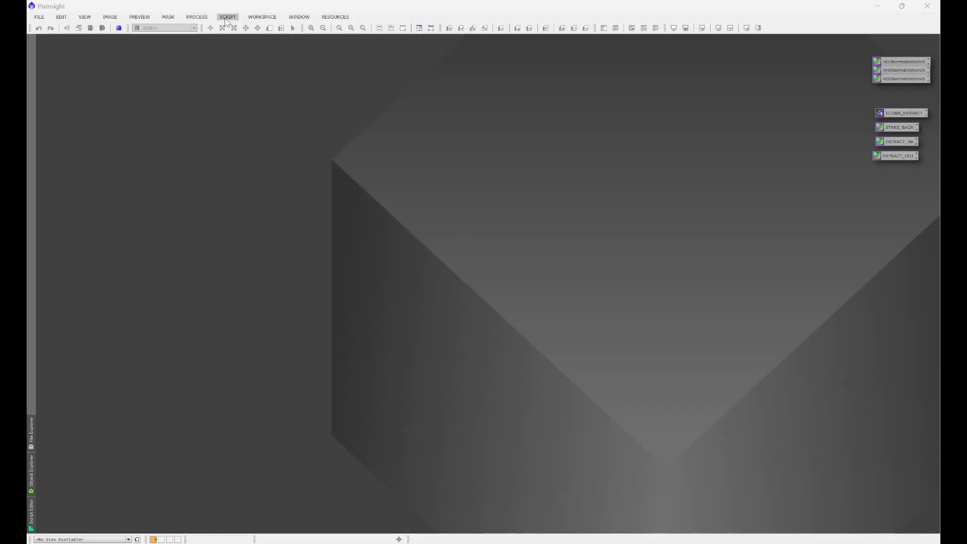
Open the WeightedBatchPreprocessing script in PixInsight, load the C:\WBPP\M101 11JUN24 directory into it and dismiss the diagnostic messages
{"action": "left_click", "coordinate": [228, 18]}
{"action": "mouse_move", "coordinate": [250, 29]}
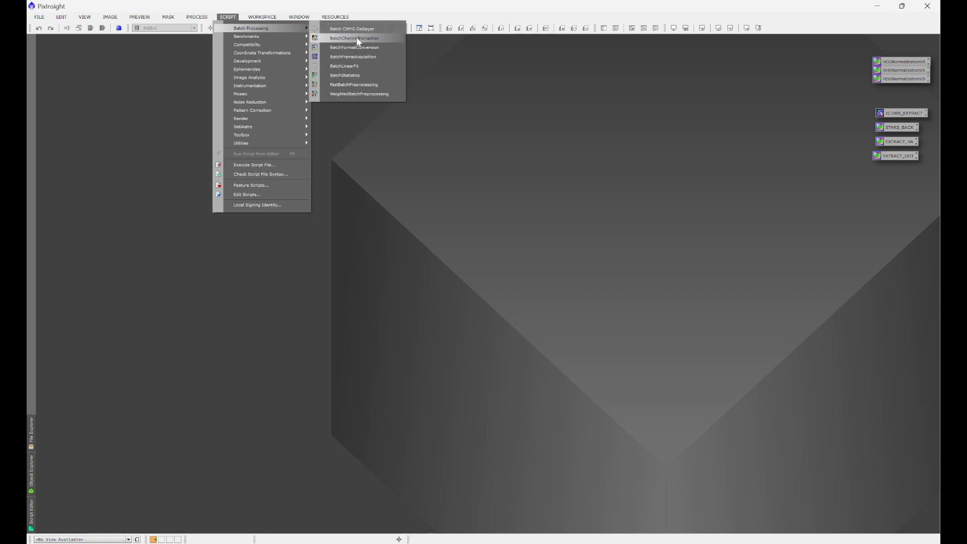
{"action": "left_click", "coordinate": [359, 94]}
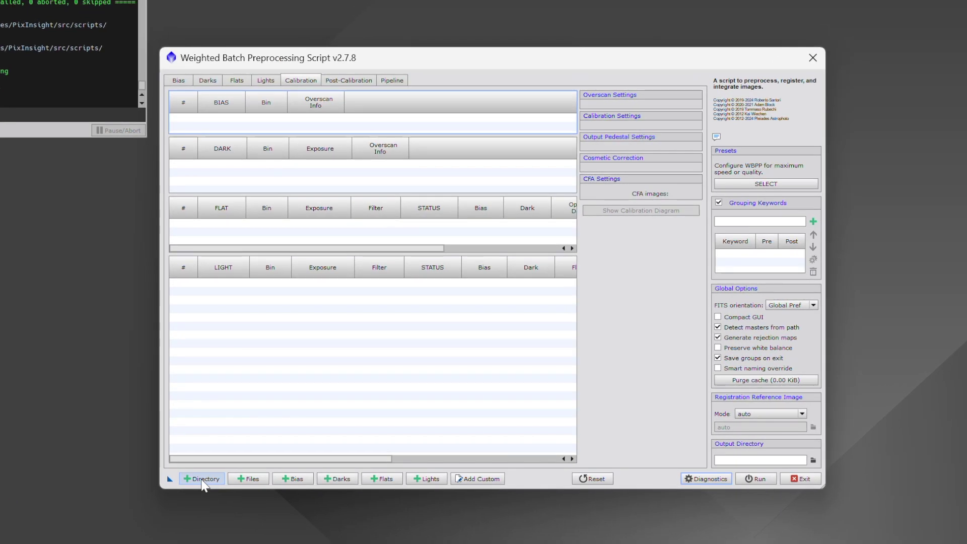
{"action": "left_click", "coordinate": [202, 482]}
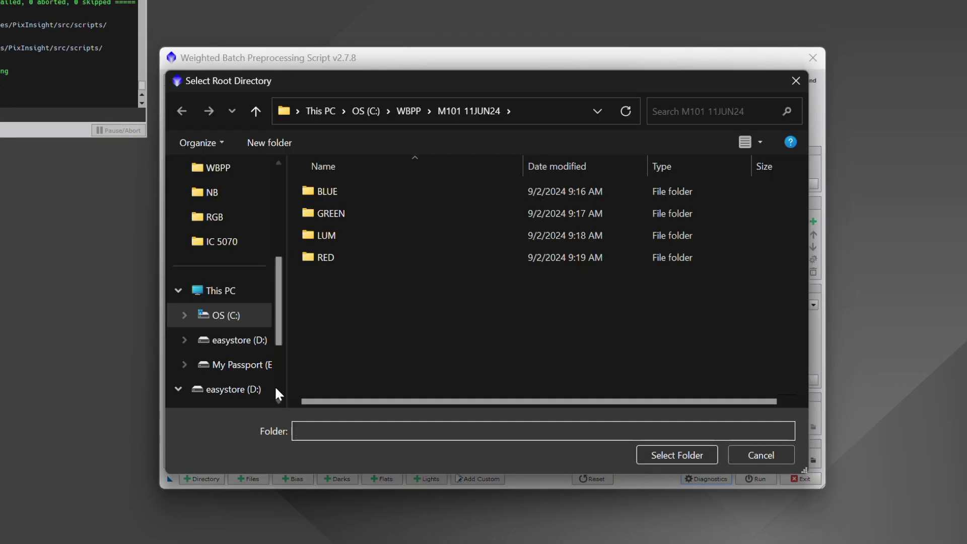
{"action": "left_click", "coordinate": [222, 292]}
{"action": "left_click", "coordinate": [366, 205]}
{"action": "double_click", "coordinate": [365, 204]}
{"action": "double_click", "coordinate": [316, 344]}
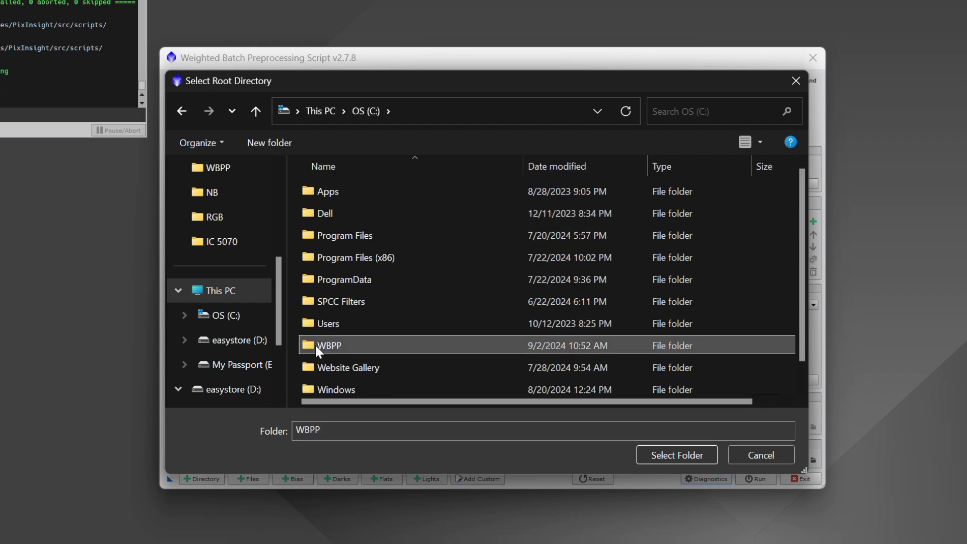
{"action": "left_click", "coordinate": [315, 300]}
{"action": "left_click", "coordinate": [665, 455]}
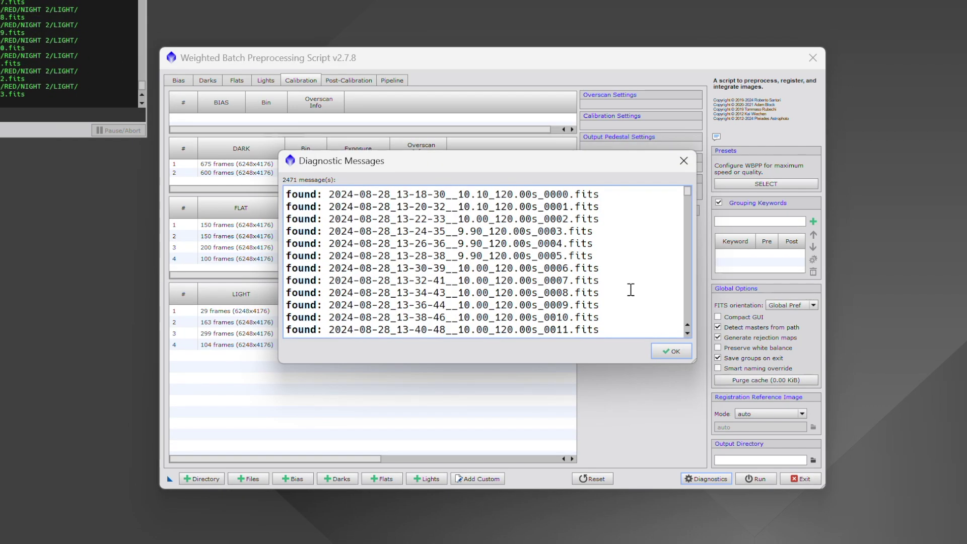
{"action": "left_click", "coordinate": [670, 351]}
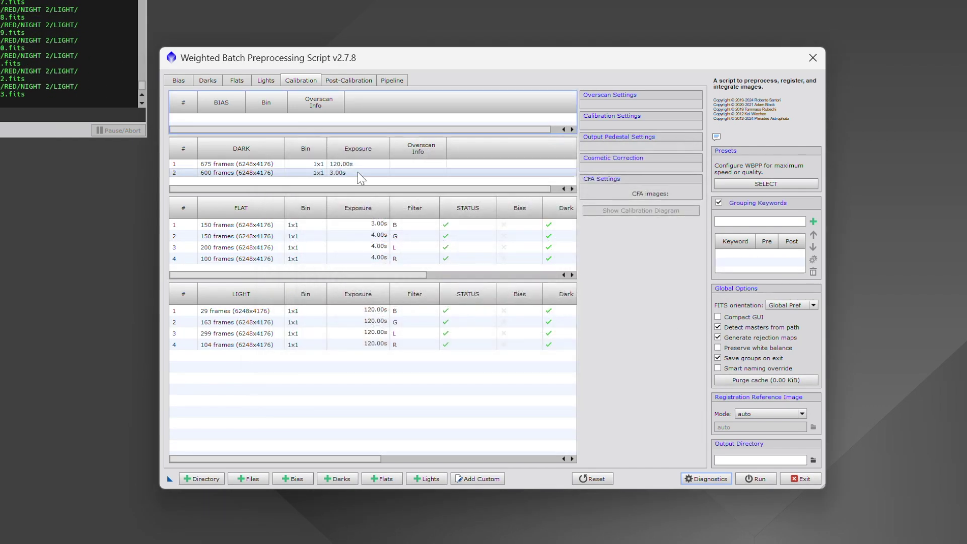
Review the flats' filter groups in WBPP, collapsing the file lists under B, G, L and R
{"action": "left_click", "coordinate": [236, 81]}
{"action": "left_click", "coordinate": [210, 115]}
{"action": "left_click", "coordinate": [210, 132]}
{"action": "left_click", "coordinate": [210, 149]}
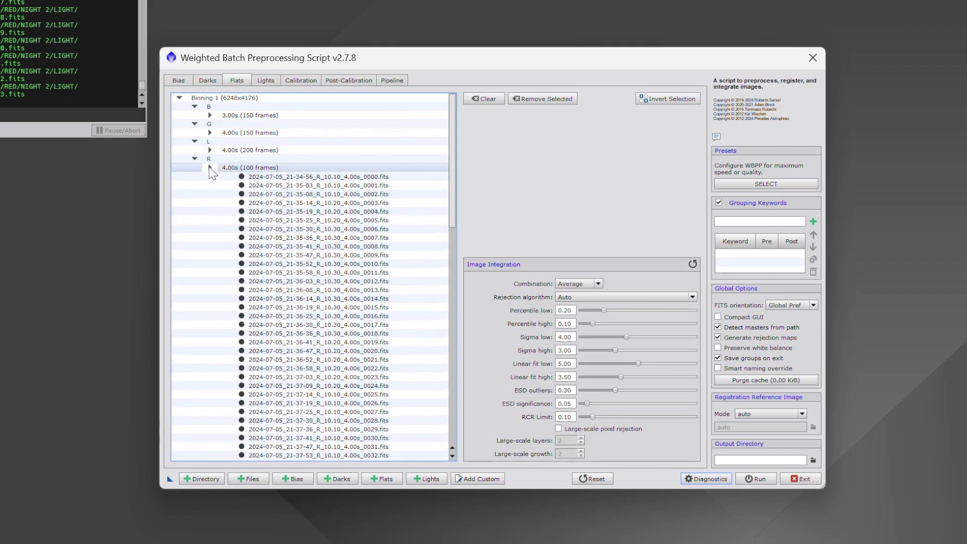
{"action": "left_click", "coordinate": [210, 167]}
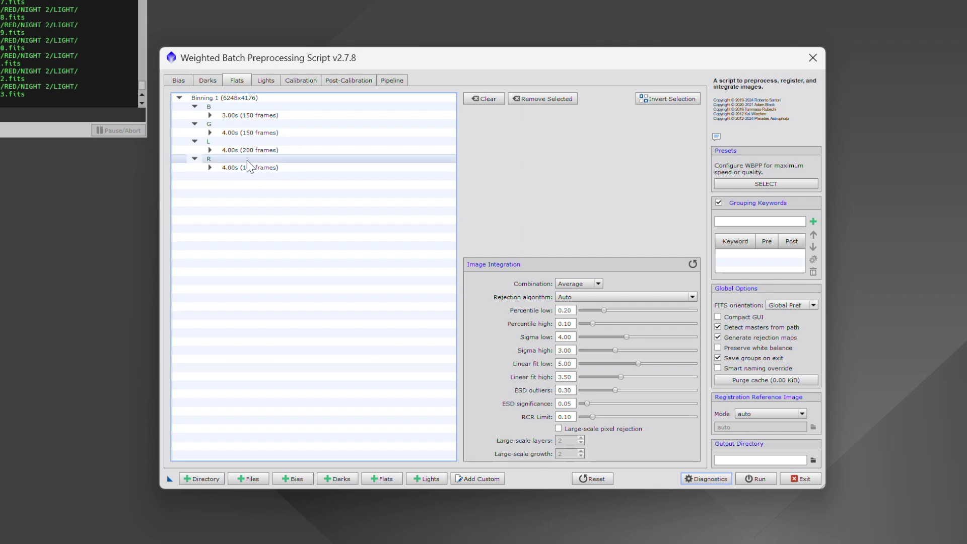